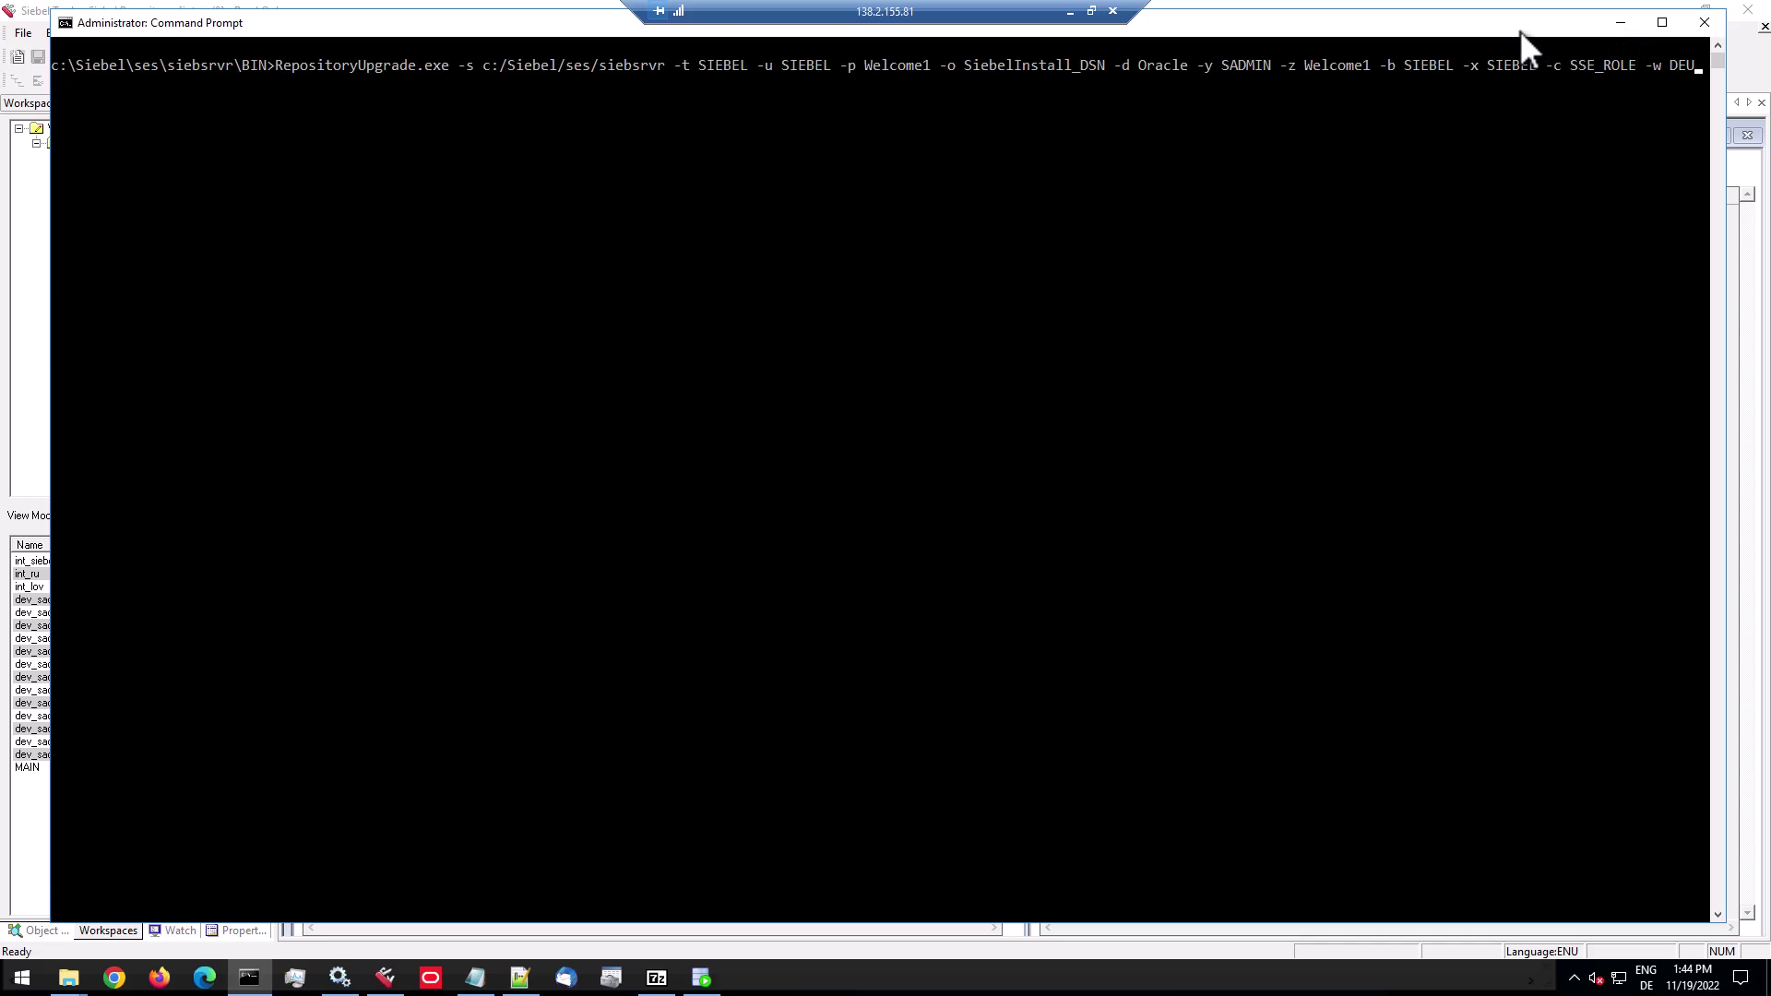
Run RepositoryUpgrade.exe without arguments to list its usage options.
{"action": "key", "text": "Return"}
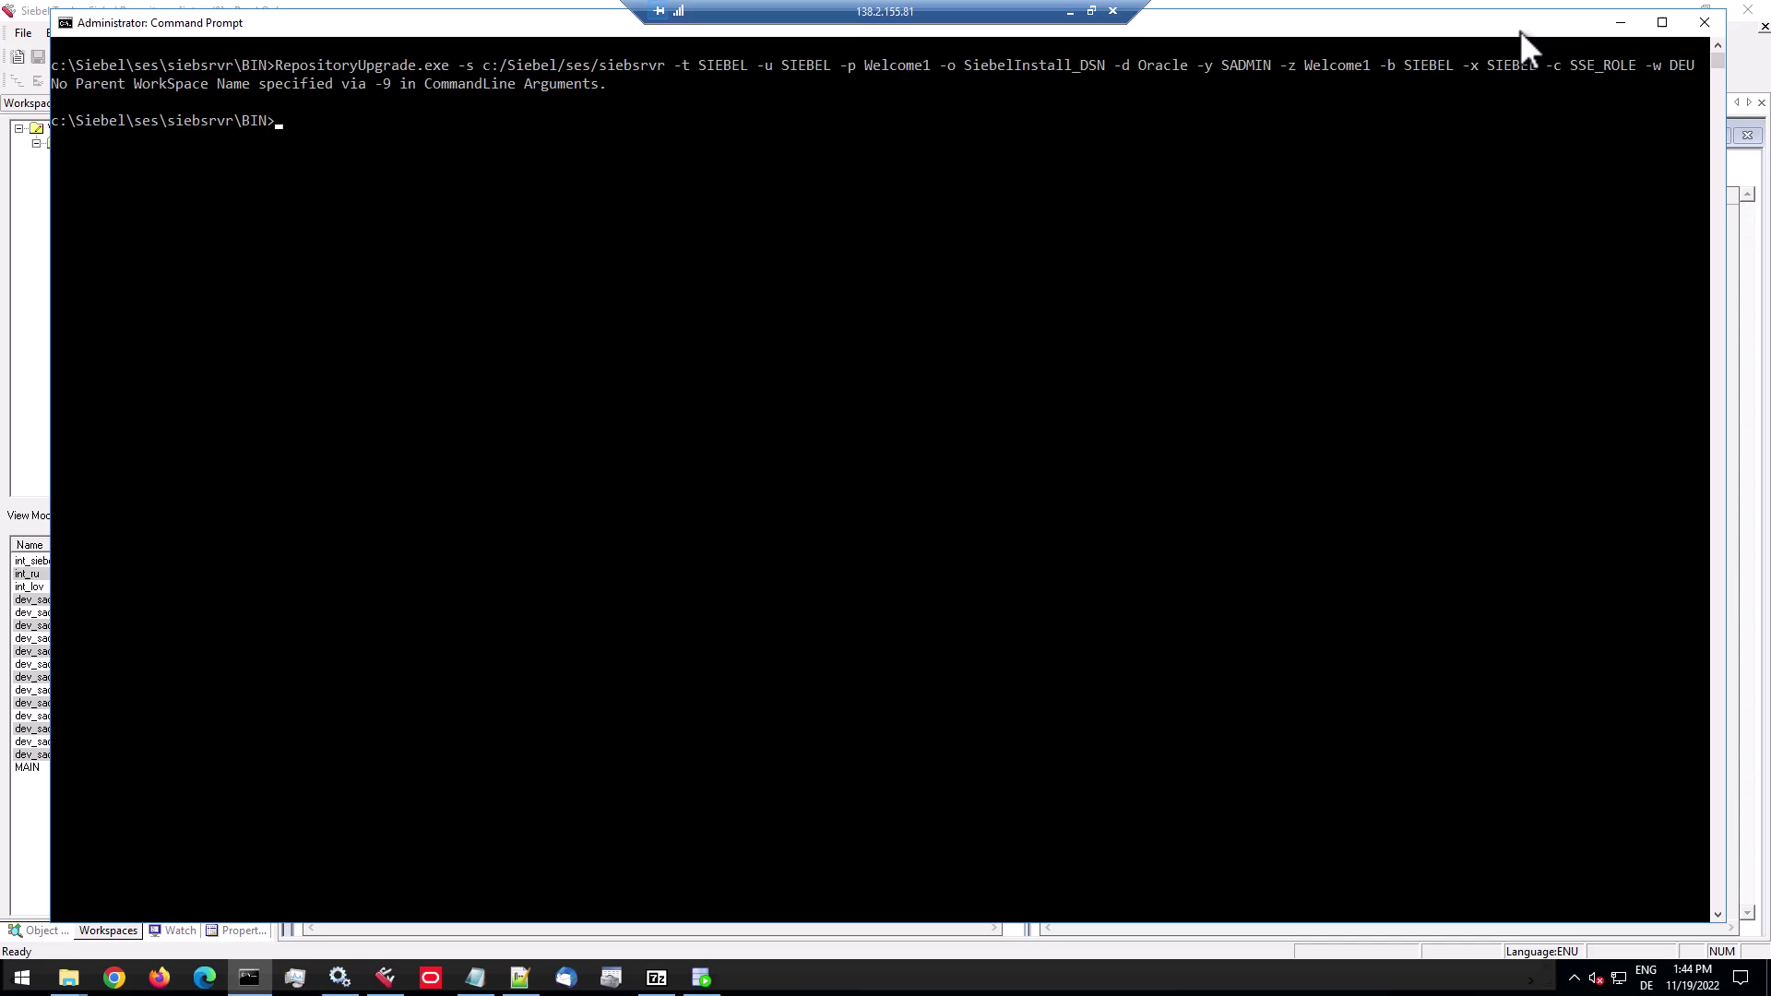
{"action": "type", "text": "Reposi"}
{"action": "key", "text": "Tab"}
{"action": "key", "text": "Return"}
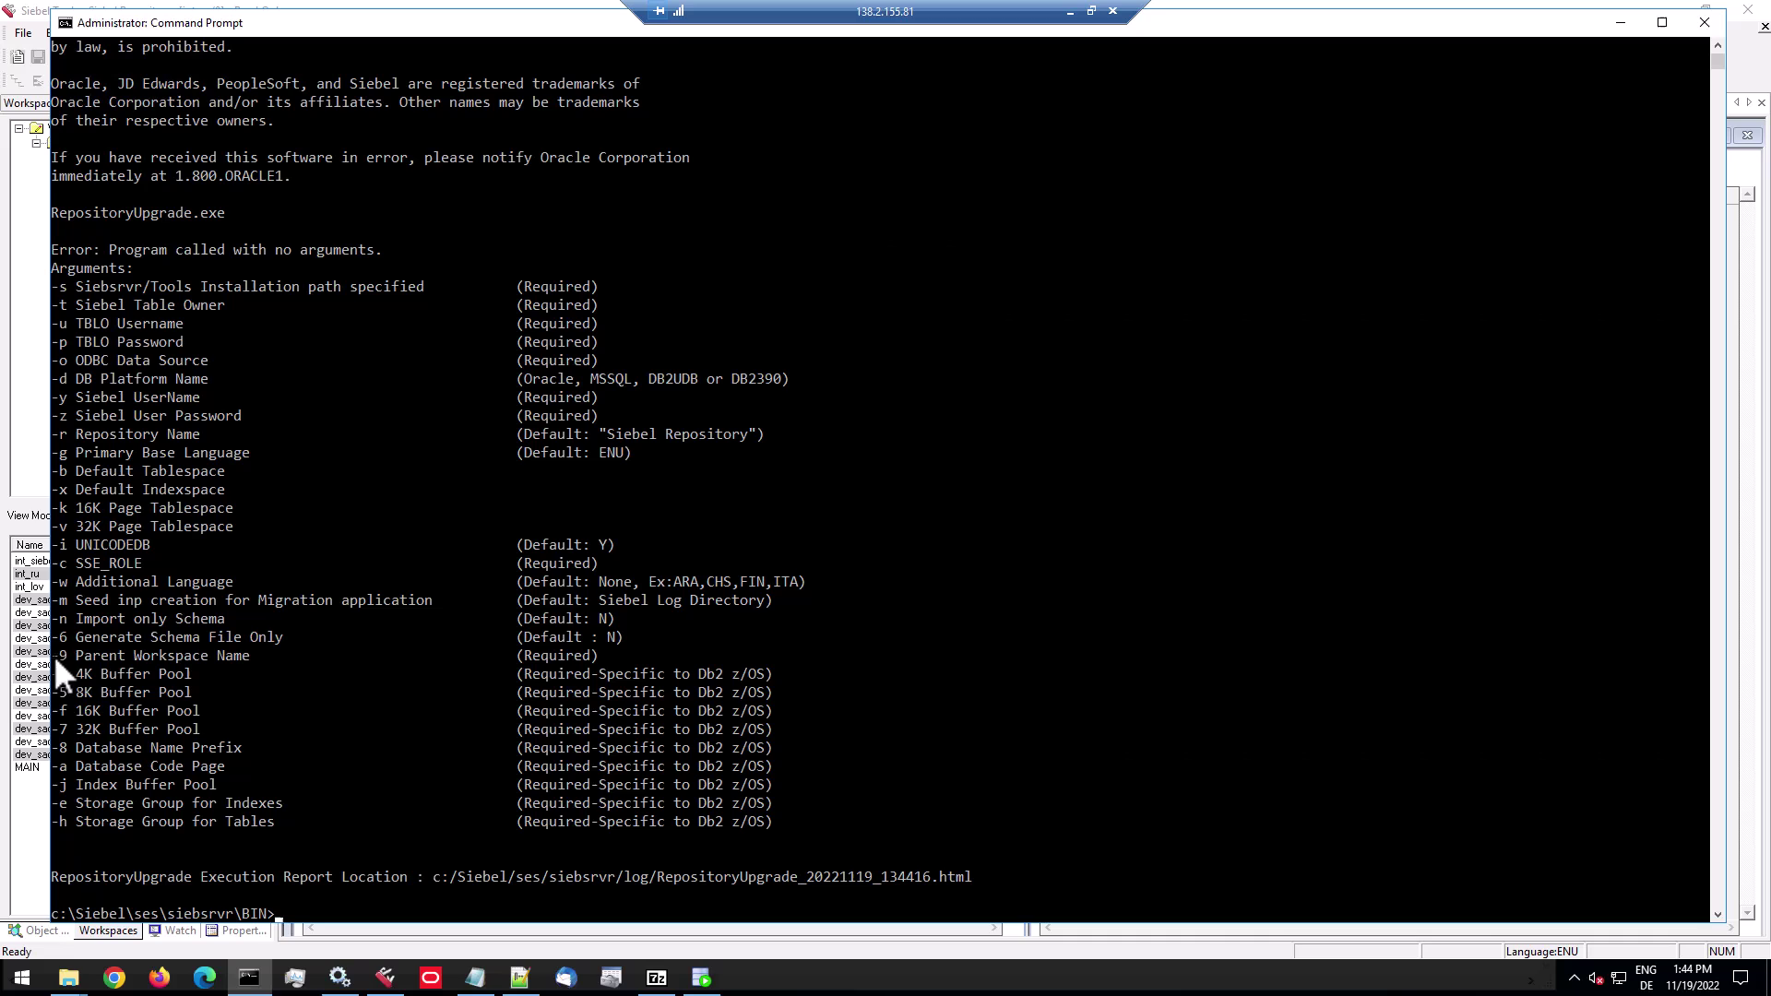
Copy the -9 Parent Workspace Name option line, clear the console, and paste it back.
{"action": "left_click_drag", "start_coordinate": [54, 655], "coordinate": [590, 647]}
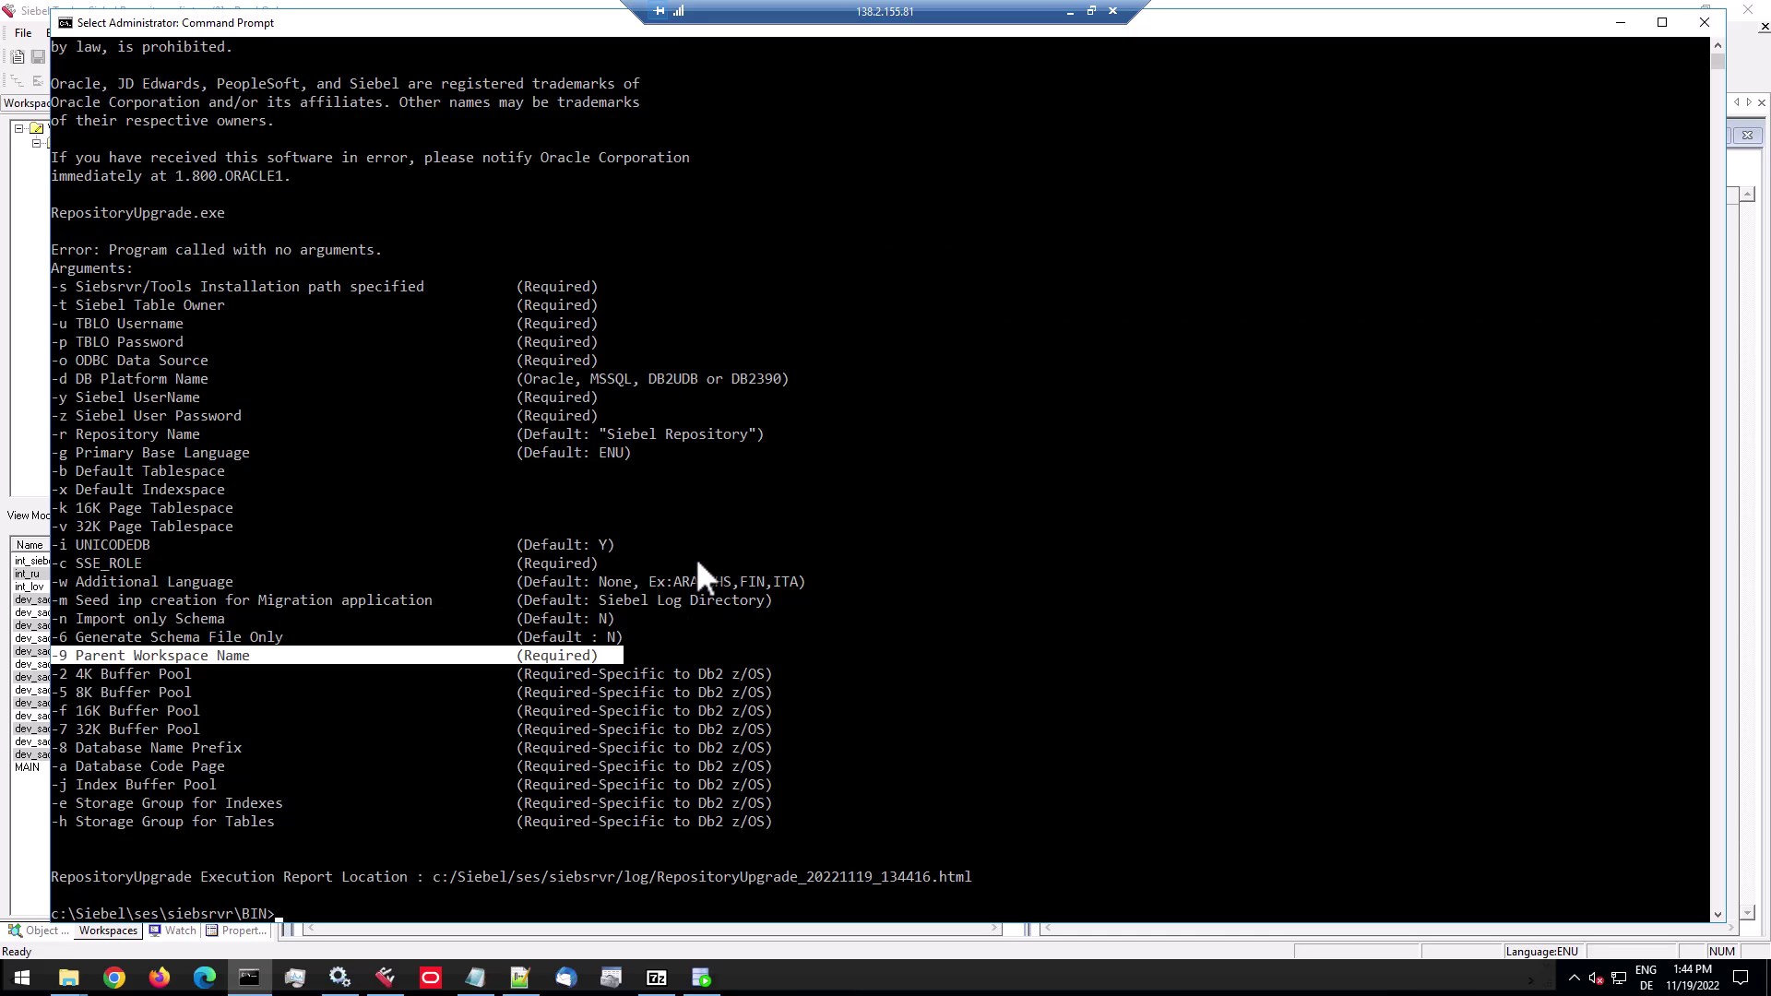
{"action": "key", "text": "Return"}
{"action": "type", "text": "cls"}
{"action": "key", "text": "Return"}
{"action": "type", "text": "RepositoryUpgrade.exe -s c:/Siebel/ses/siebsrvr -t SIEBEL -u SIEBEL -p Welcome1 -o SiebelInstall_DSN -d Oracle -y SADMIN -z Welcome1 -b SIEBEL -x SIEBEL -c SSE_ROLE -w DEU"}
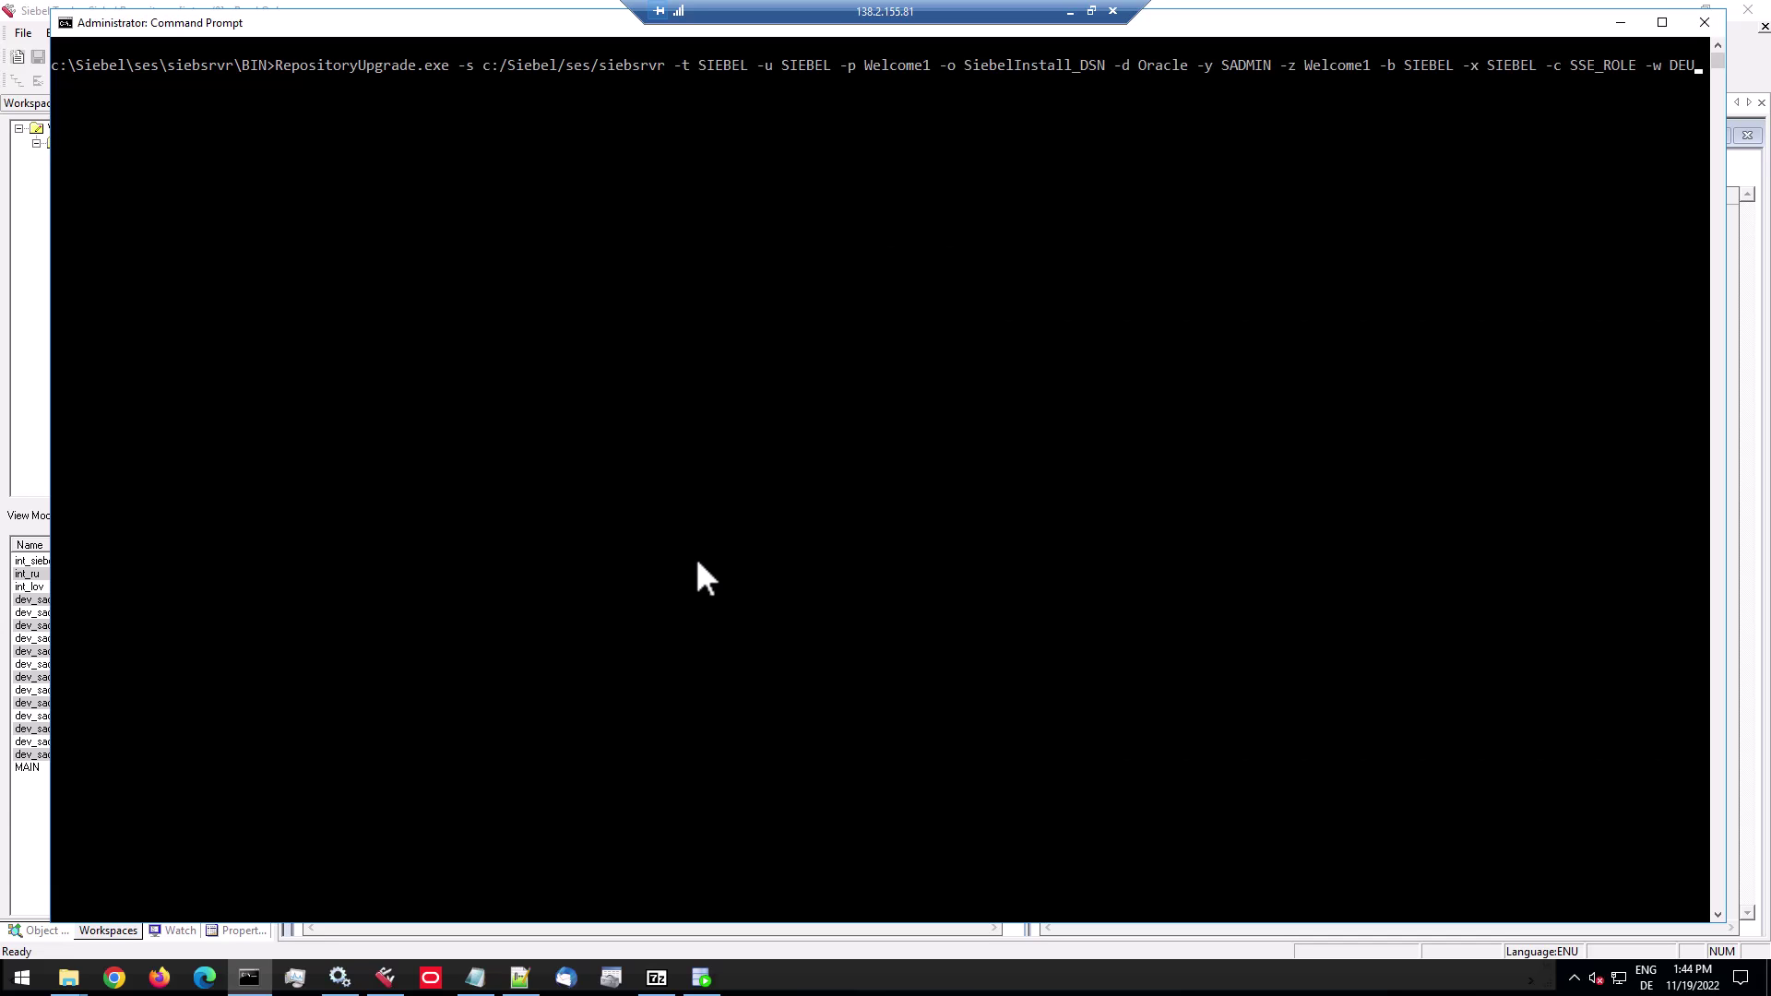
Append -9 MAIN to the upgrade command, run it, and mark the 'MAIN branch is not allowed' error.
{"action": "type", "text": "-9 MAIN"}
{"action": "key", "text": "Return"}
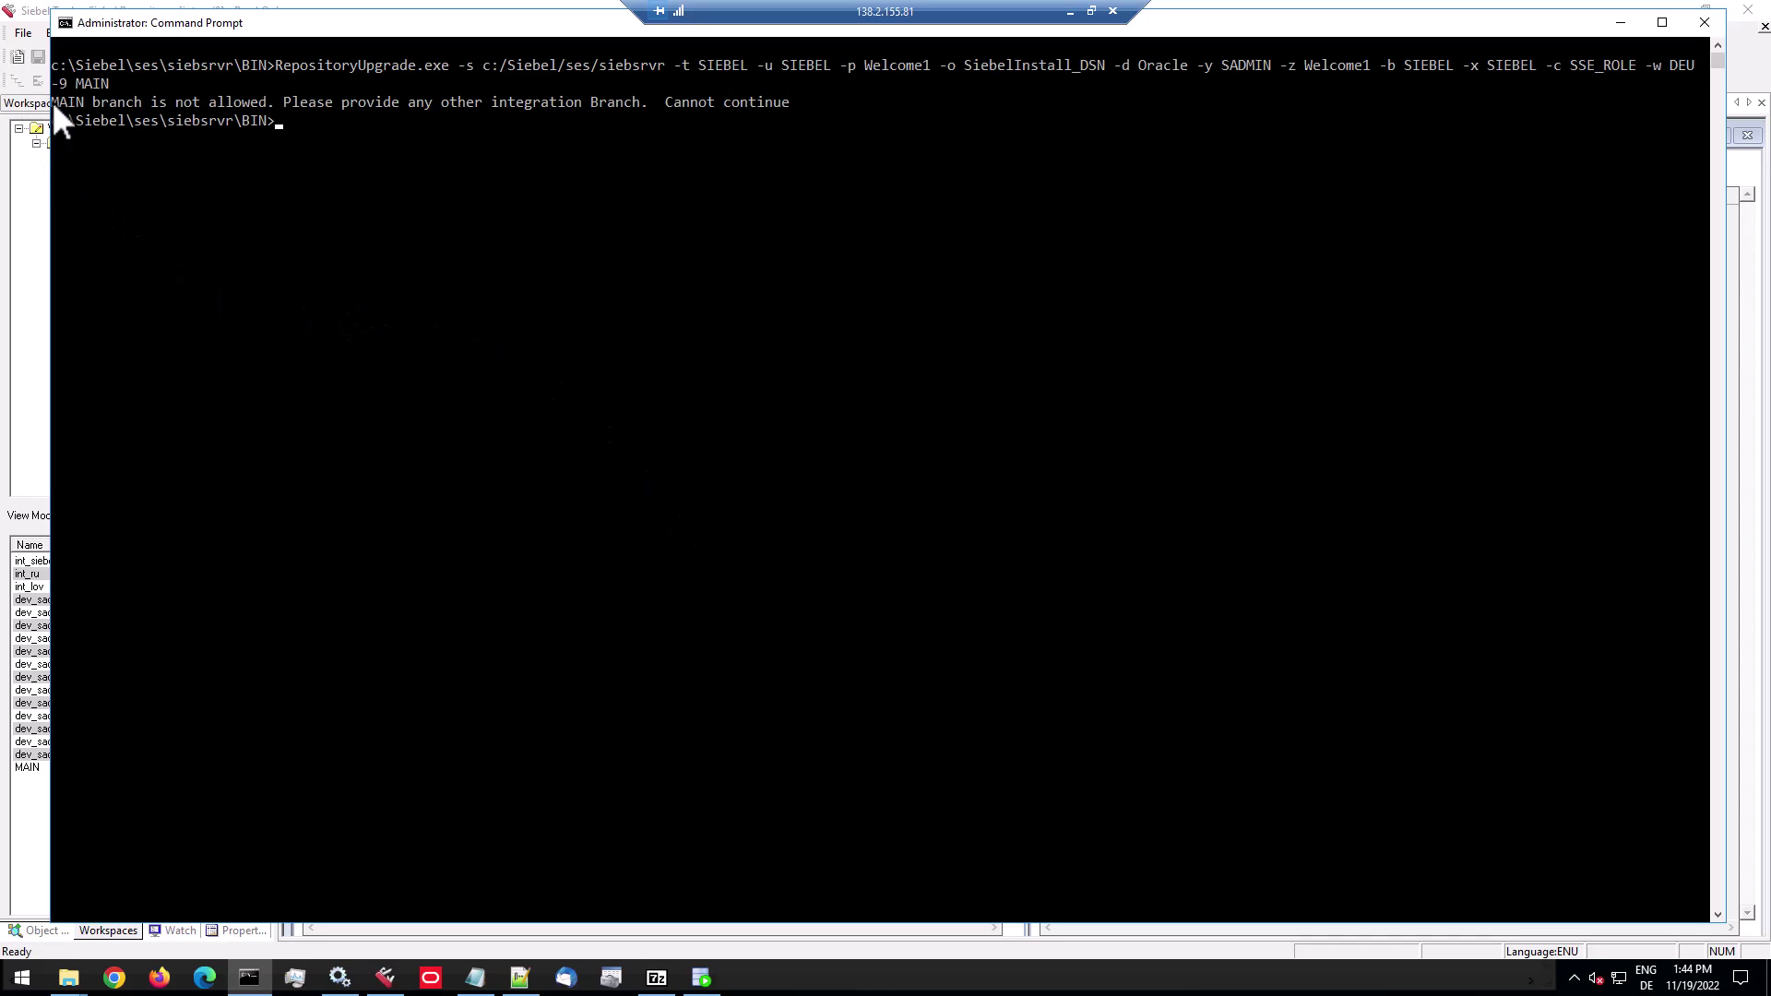
{"action": "left_click_drag", "start_coordinate": [51, 102], "coordinate": [789, 103]}
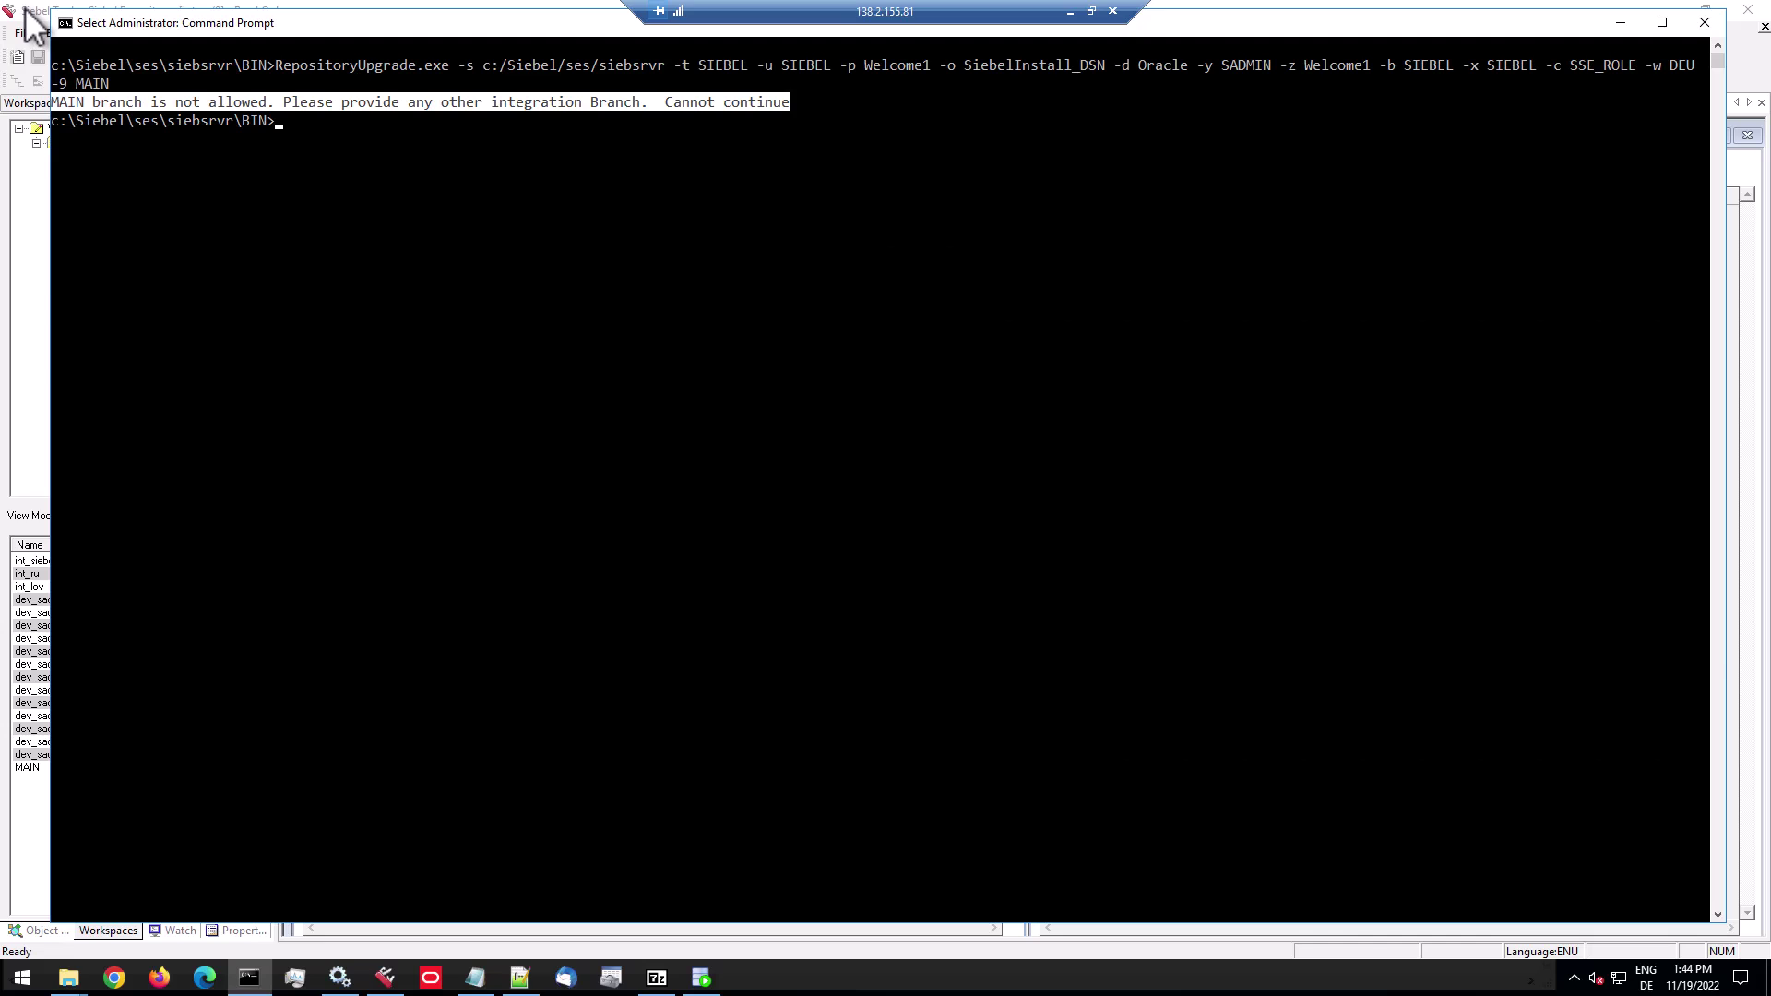
Check the int_ru integration workspace in Siebel Tools' Workspaces tree, then return to Command Prompt.
{"action": "left_click", "coordinate": [27, 13]}
{"action": "left_click", "coordinate": [88, 350]}
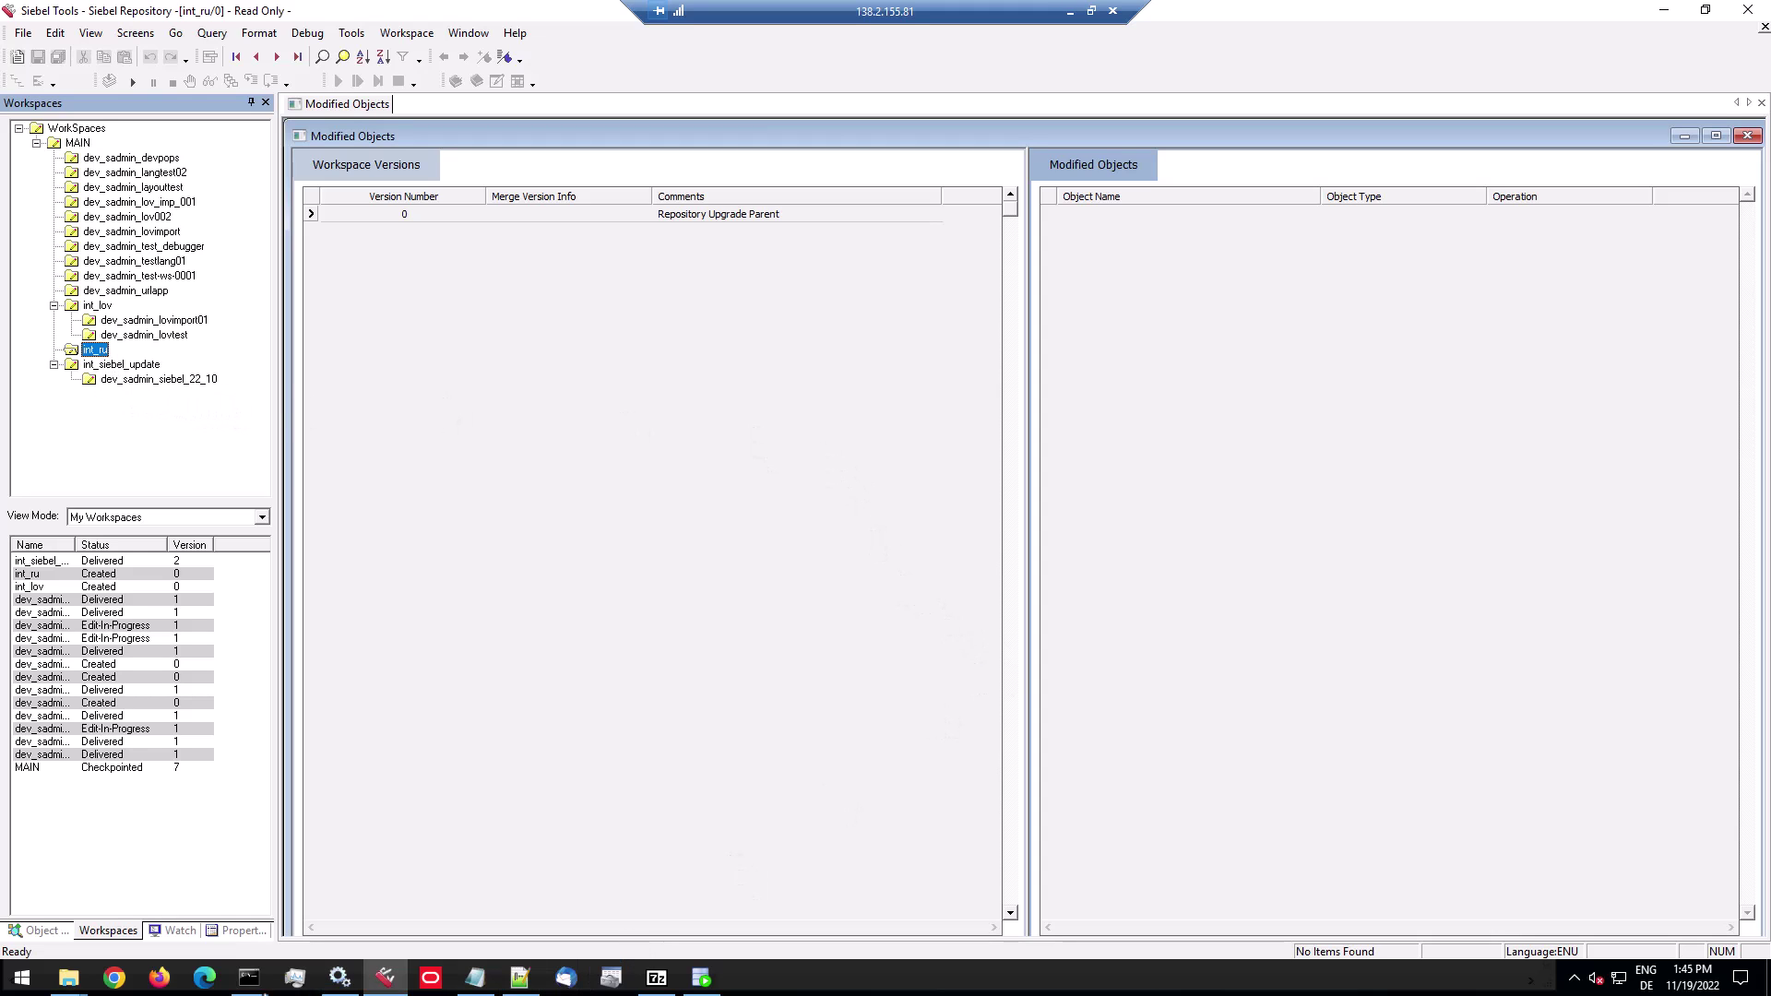
{"action": "left_click", "coordinate": [249, 979]}
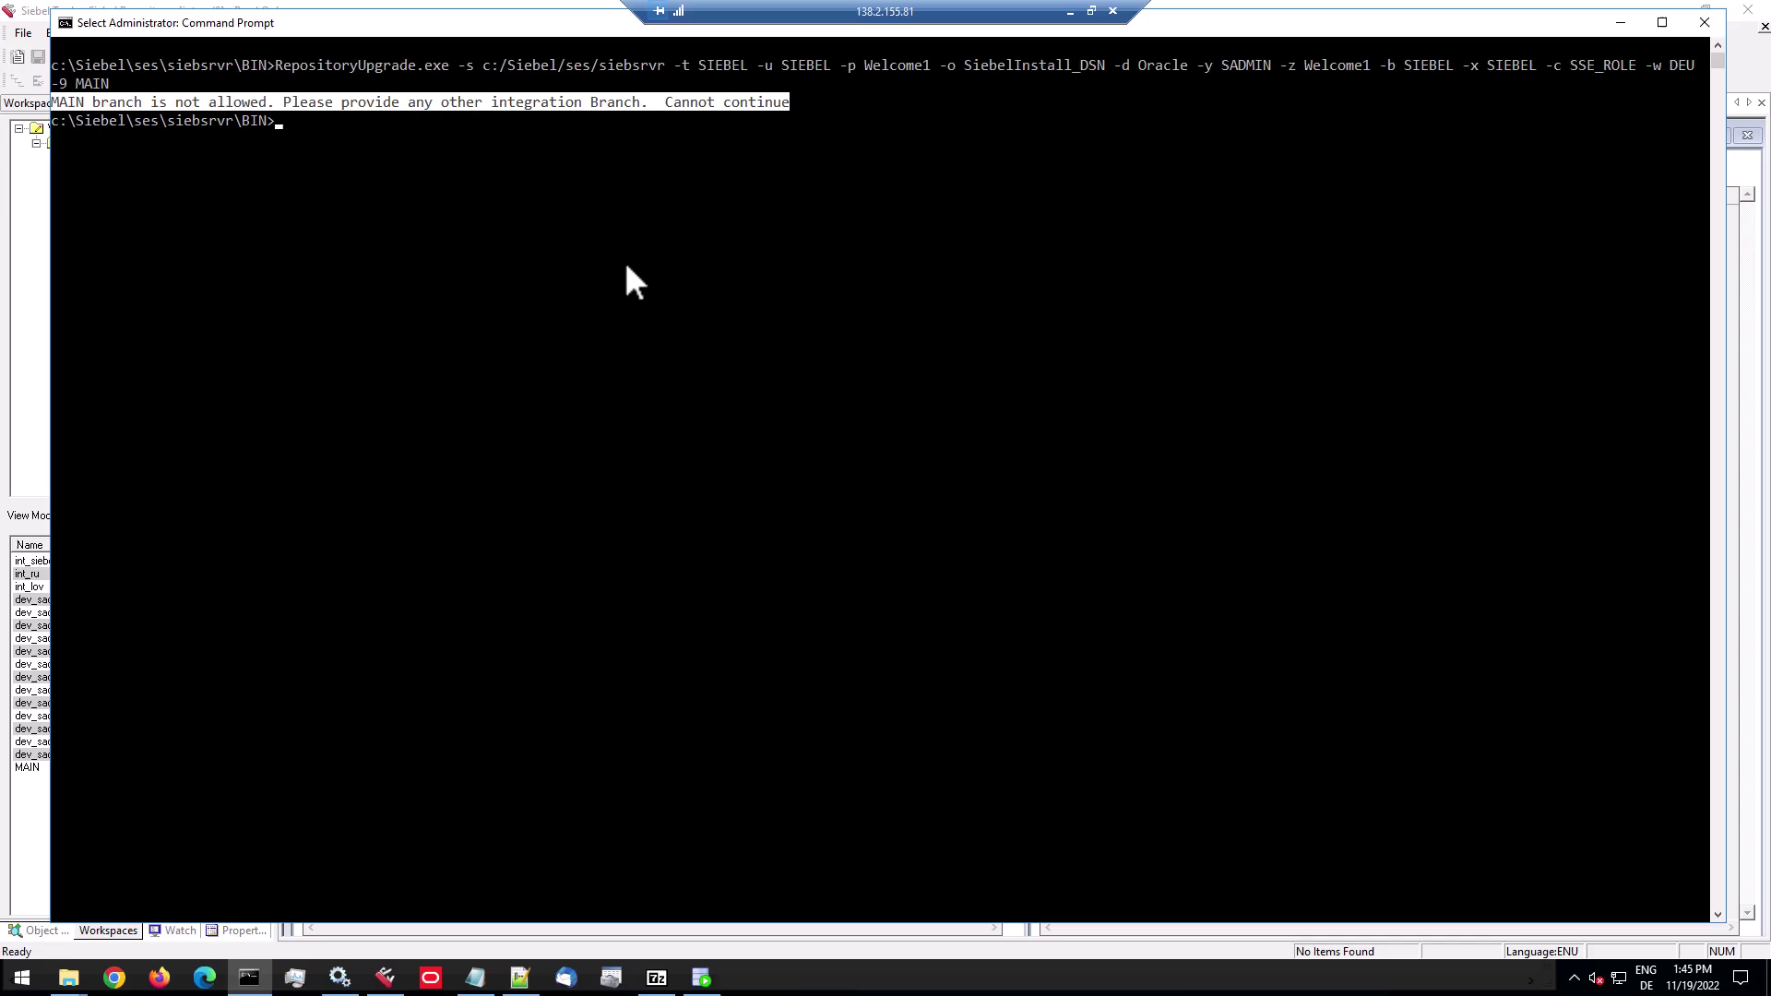
Rerun the upgrade with -9 int_ru instead of MAIN, creating branch int_siebel_update_1.
{"action": "key", "text": "Up"}
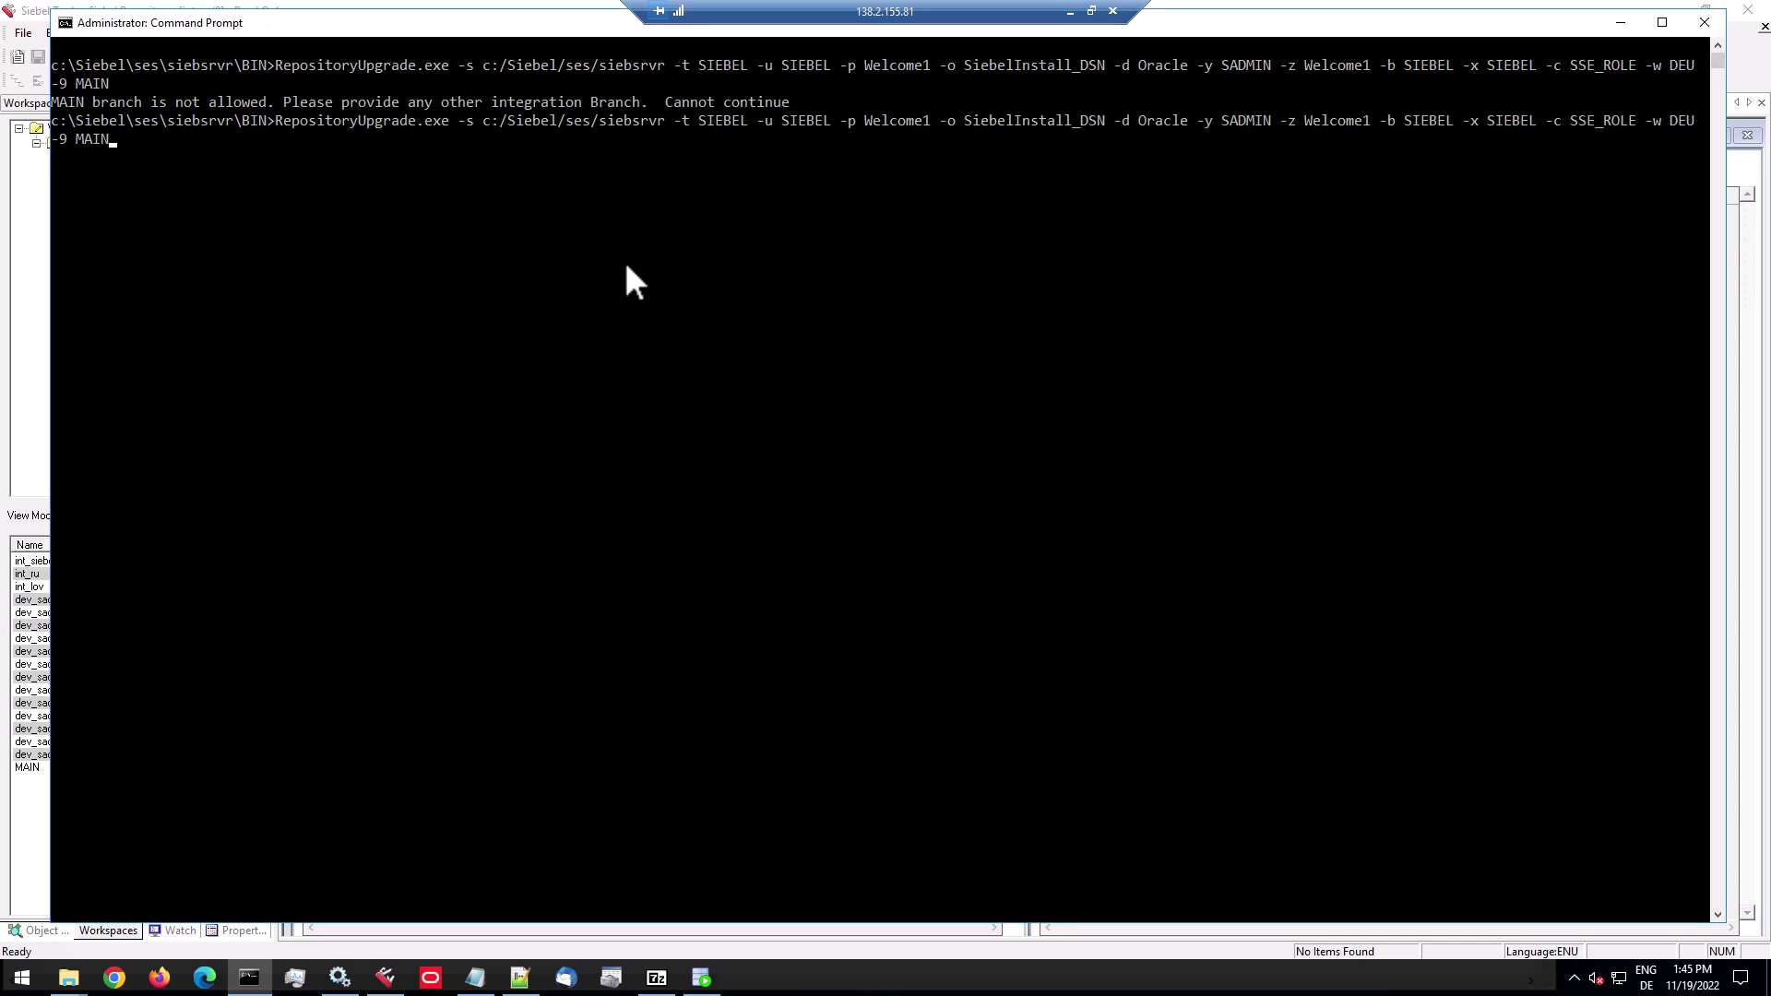
{"action": "key", "text": "BackSpace"}
{"action": "key", "text": "BackSpace"}
{"action": "key", "text": "BackSpace"}
{"action": "key", "text": "BackSpace"}
{"action": "type", "text": "int_ru"}
{"action": "key", "text": "Return"}
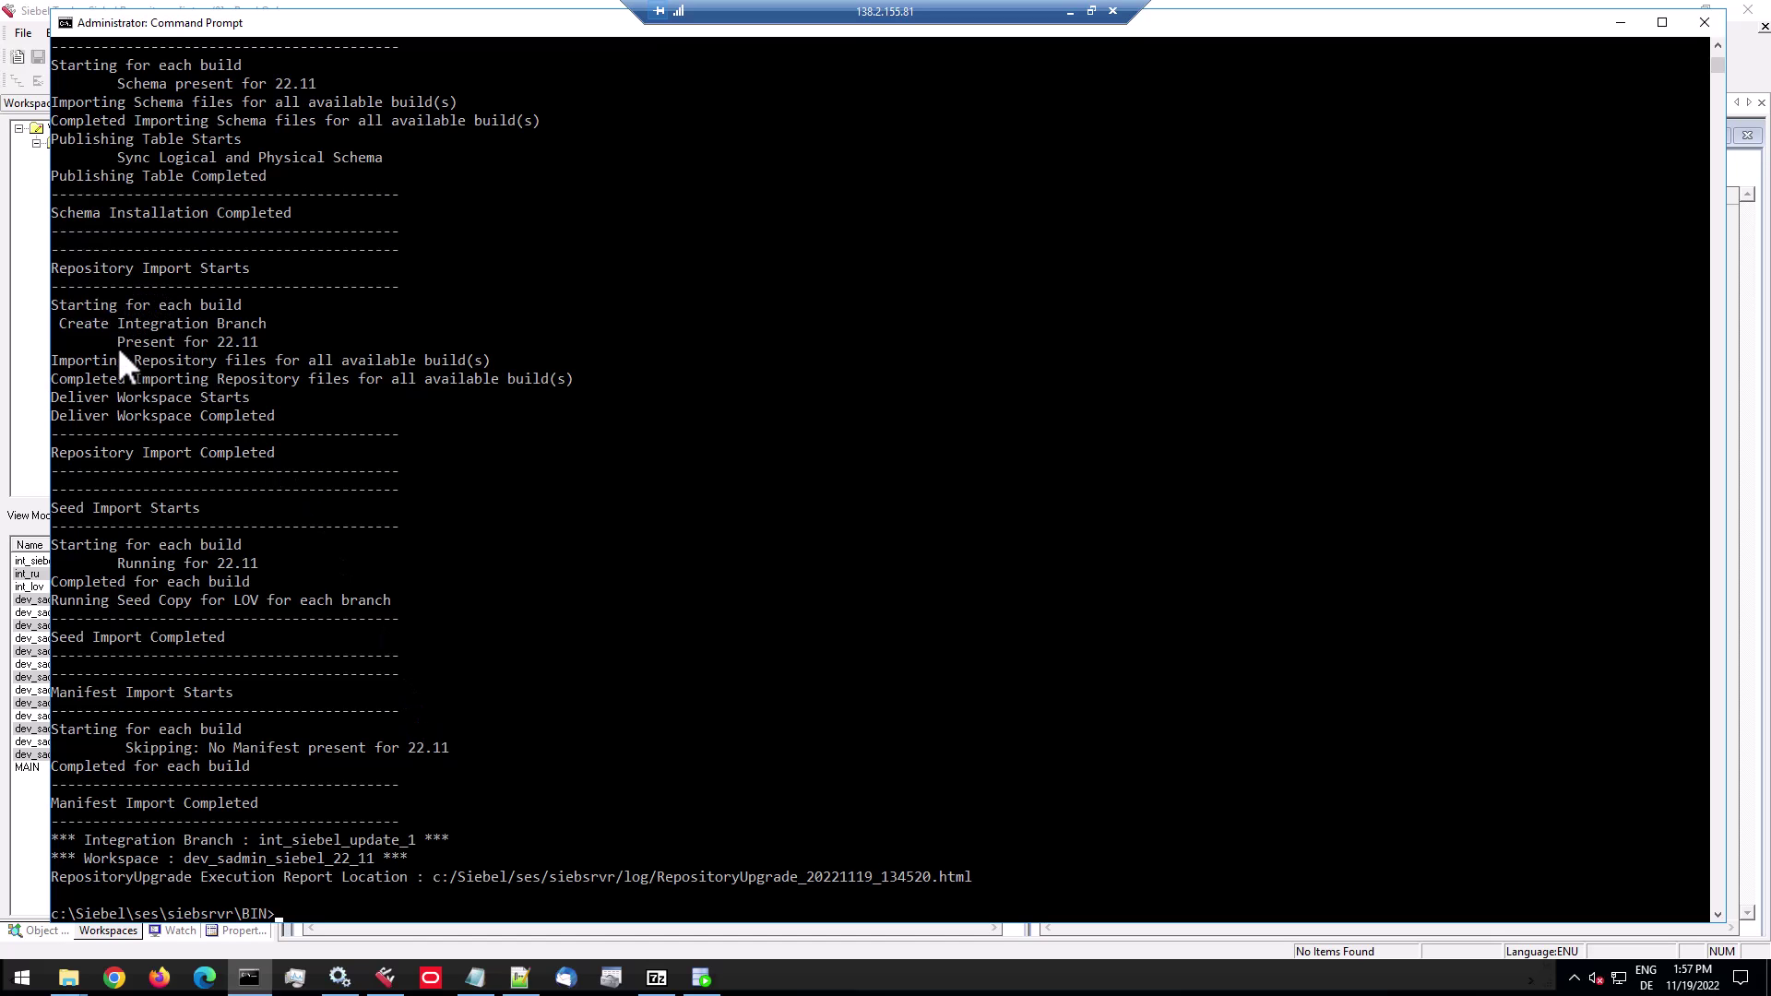
Refresh the Siebel Tools workspace tree to show the new branches.
{"action": "left_click", "coordinate": [385, 981]}
{"action": "left_click", "coordinate": [64, 128]}
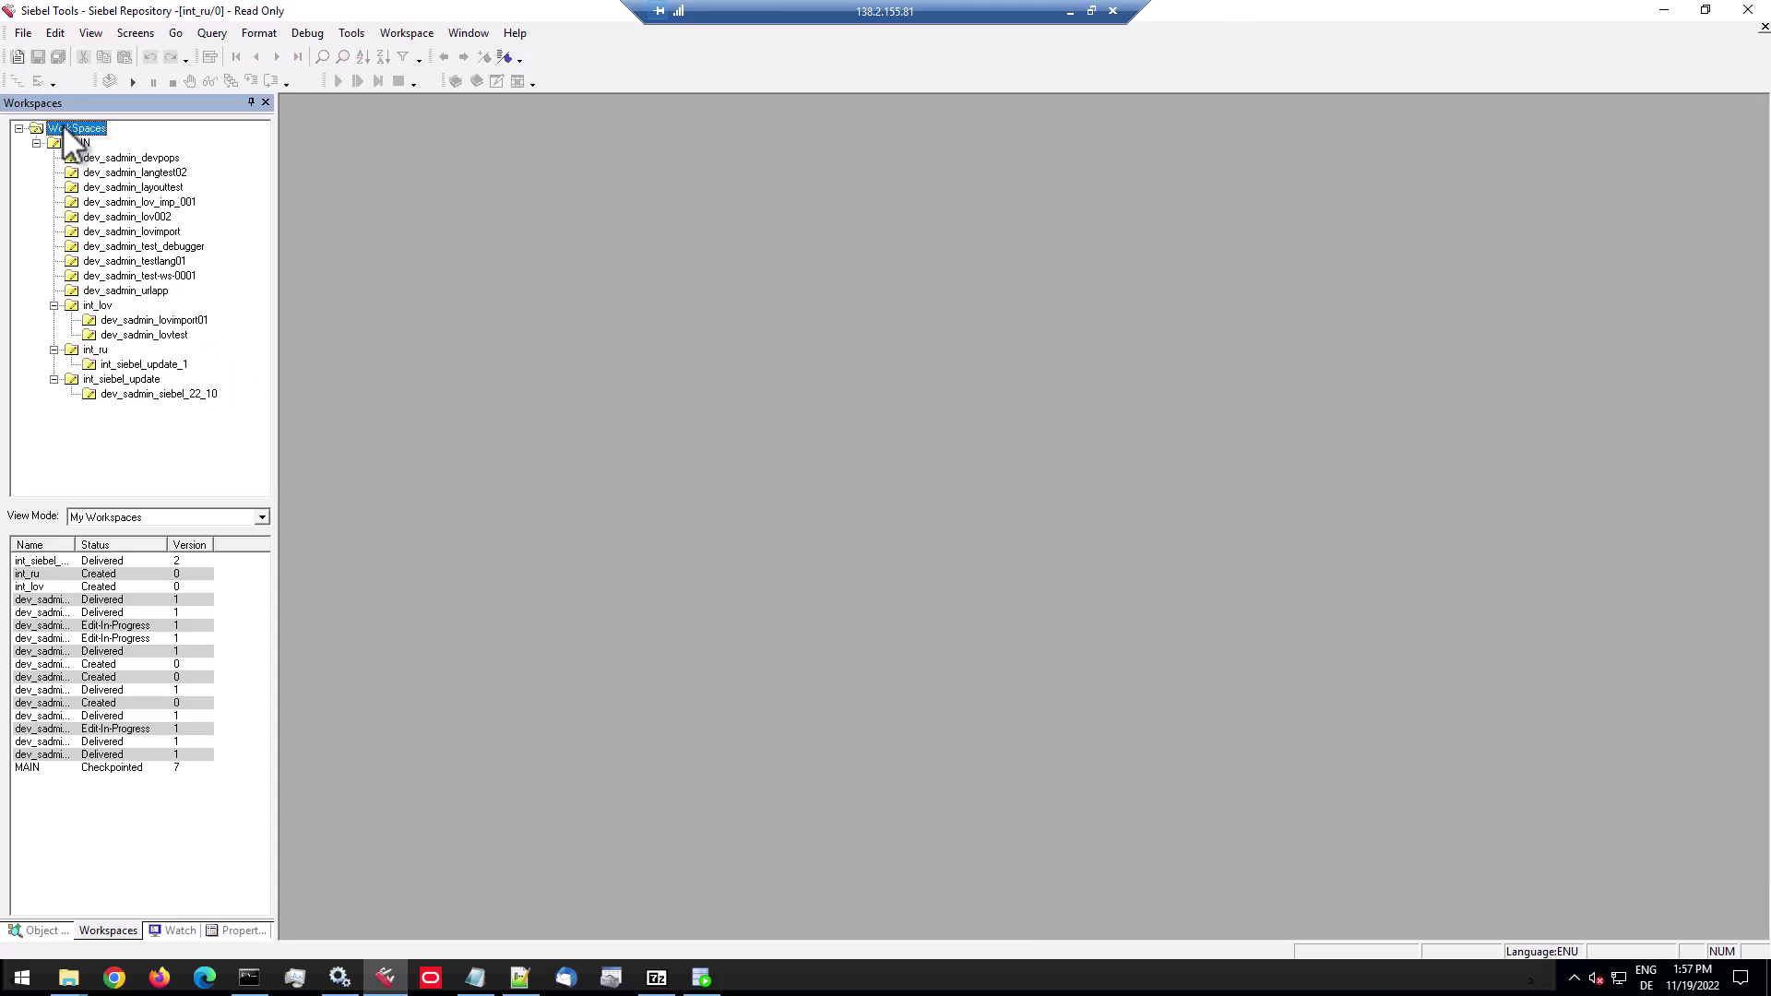
{"action": "right_click", "coordinate": [62, 126]}
{"action": "left_click", "coordinate": [83, 175]}
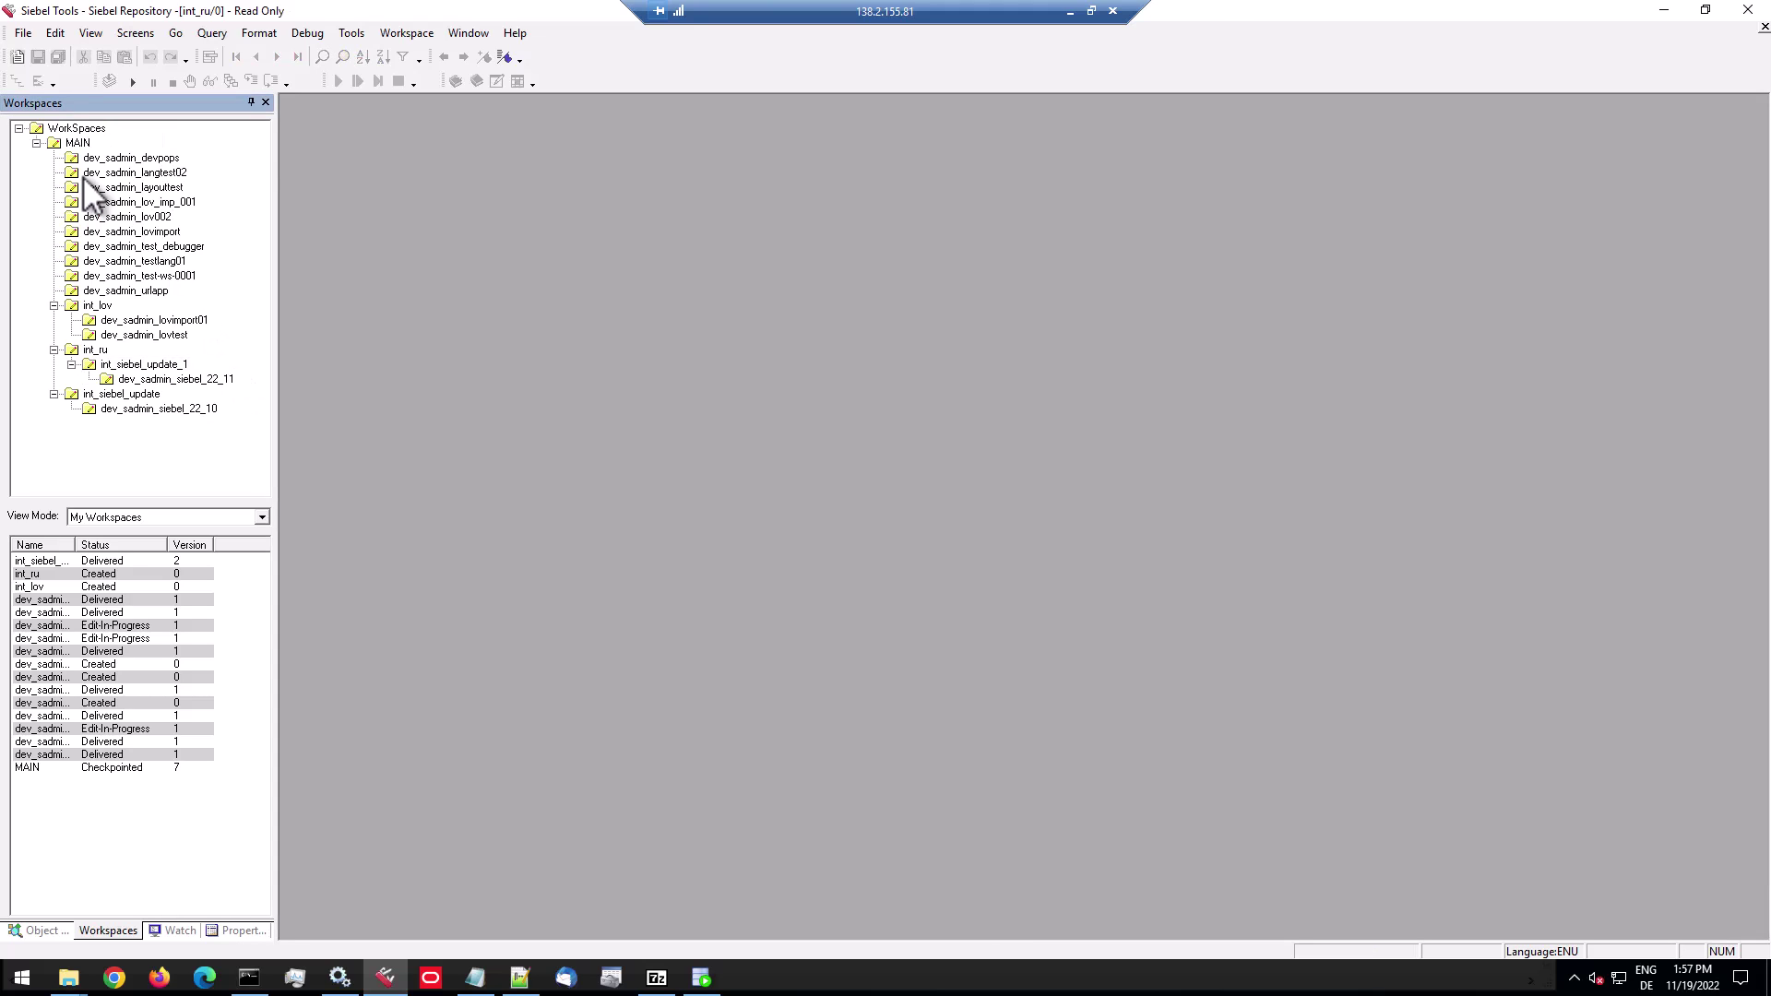
Inspect the versions and modified objects of int_ru, int_siebel_update_1 and dev_sadmin_siebel_22_11.
{"action": "left_click", "coordinate": [91, 351]}
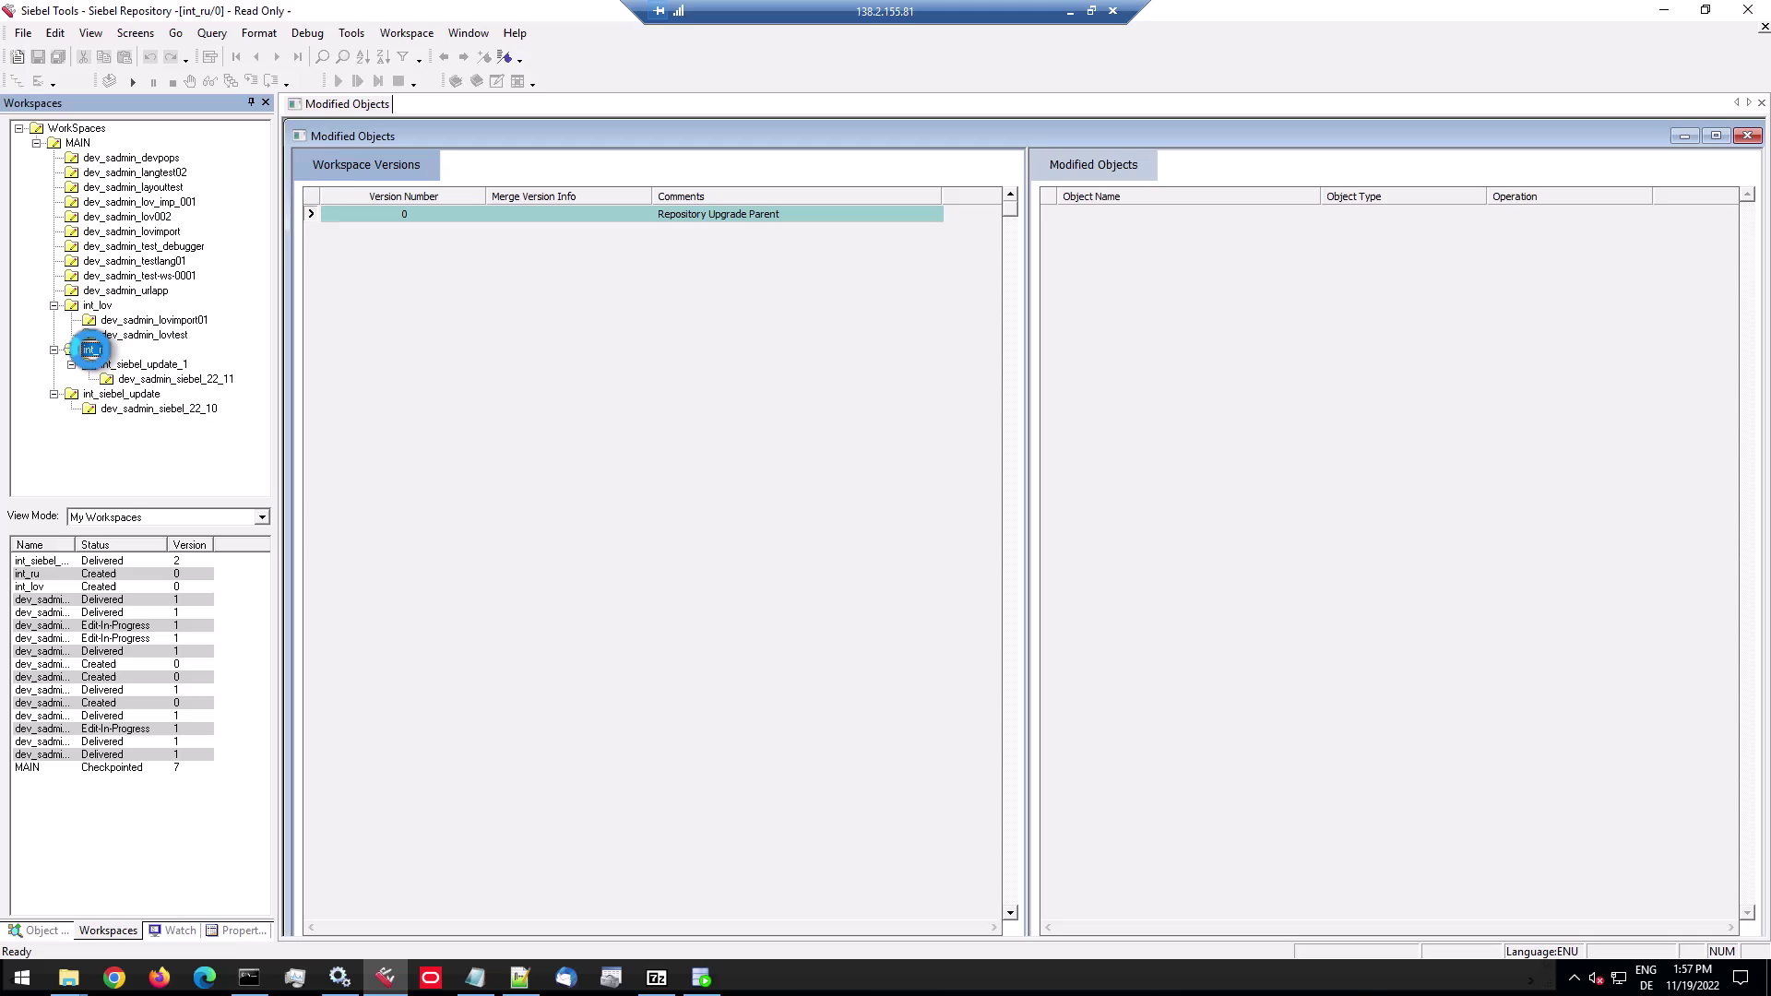
{"action": "left_click", "coordinate": [128, 364]}
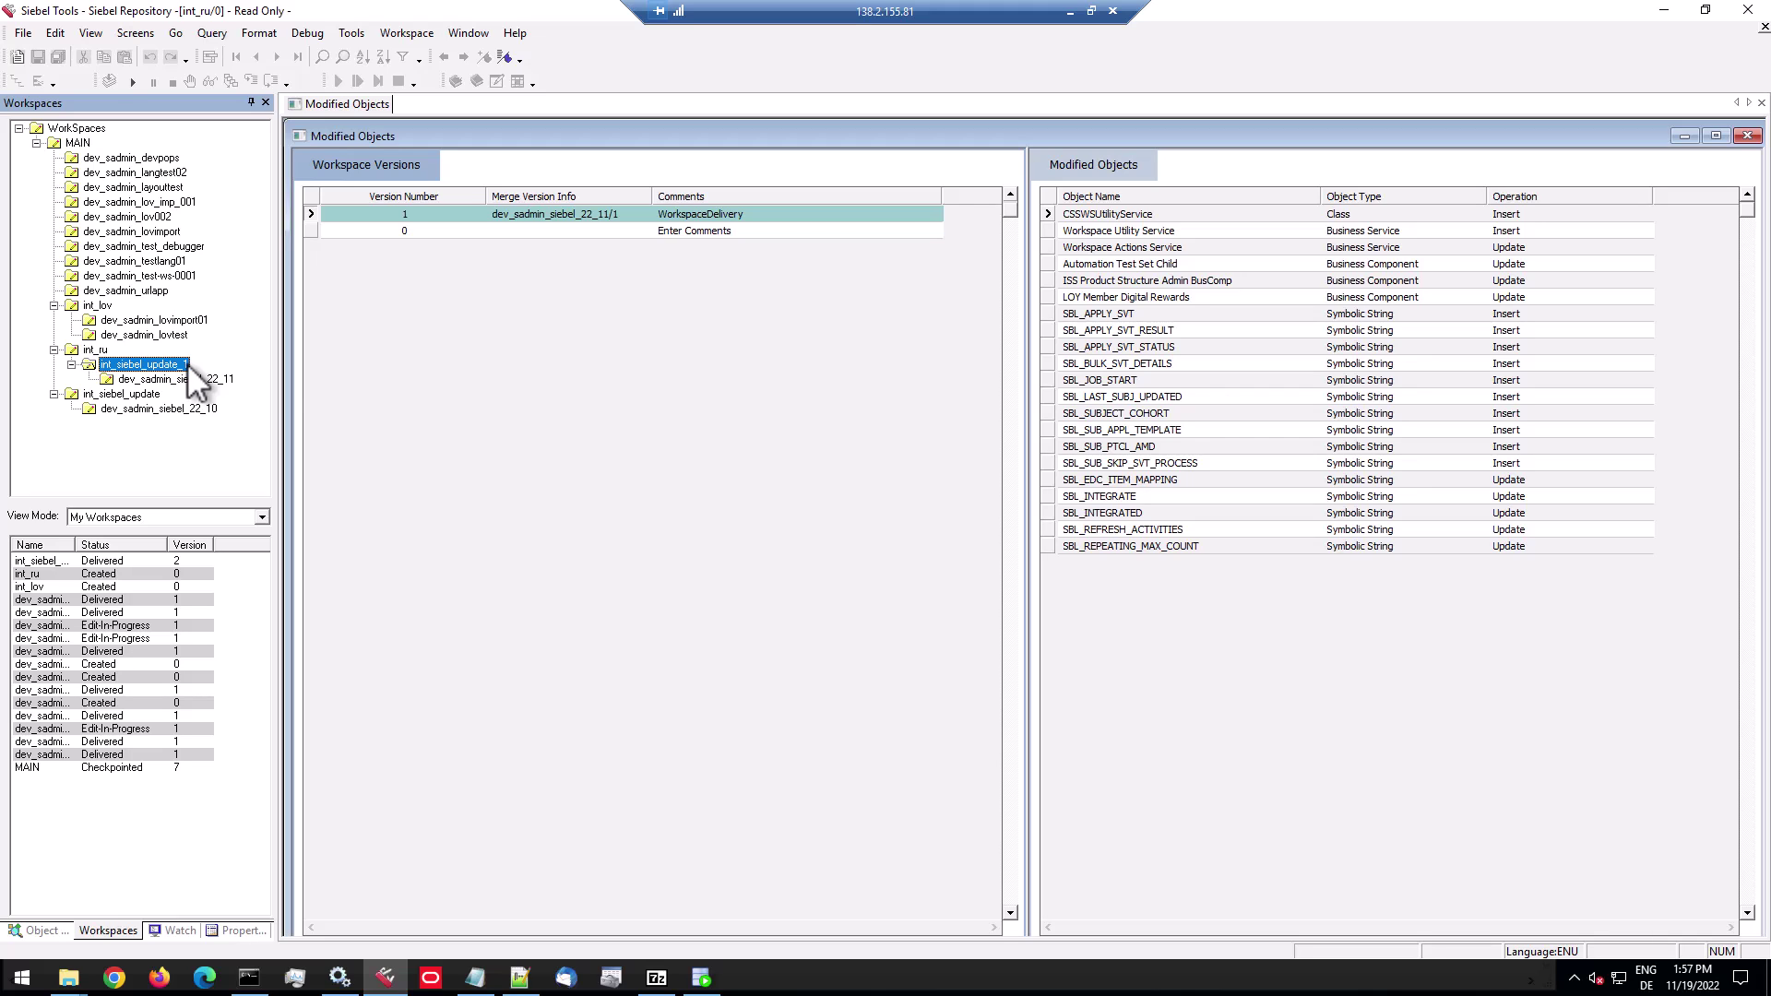
{"action": "left_click", "coordinate": [177, 379]}
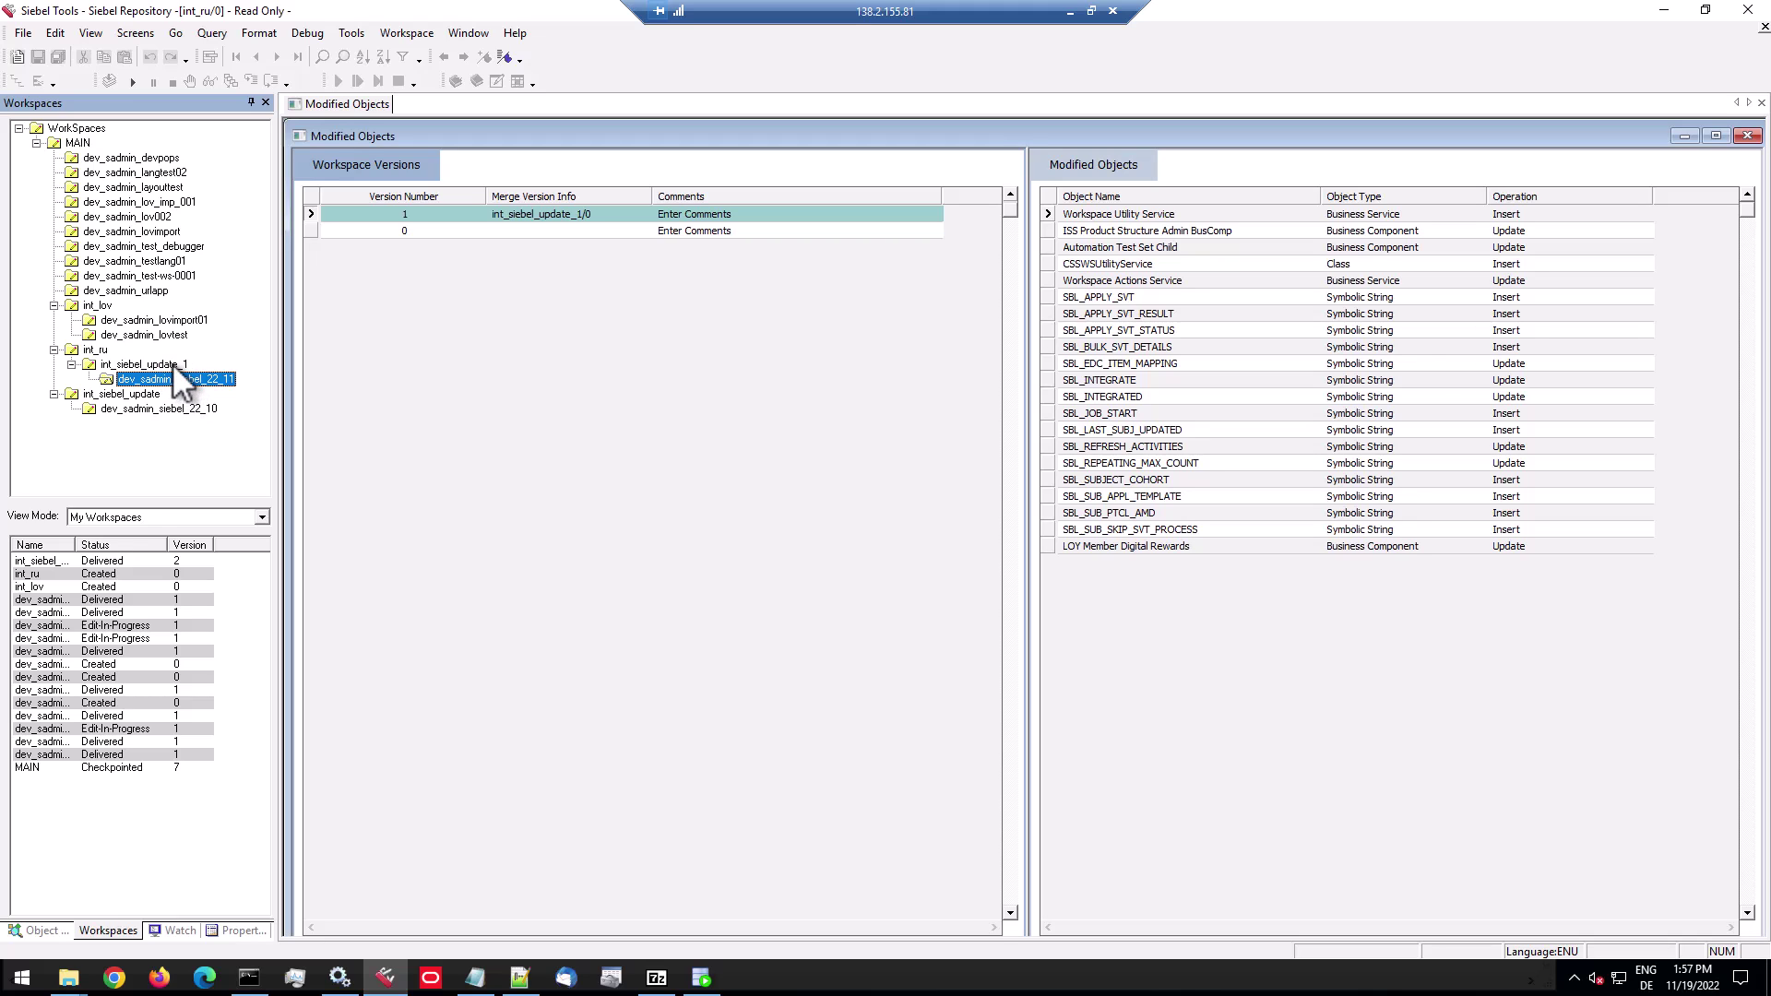
{"action": "double_click", "coordinate": [77, 549]}
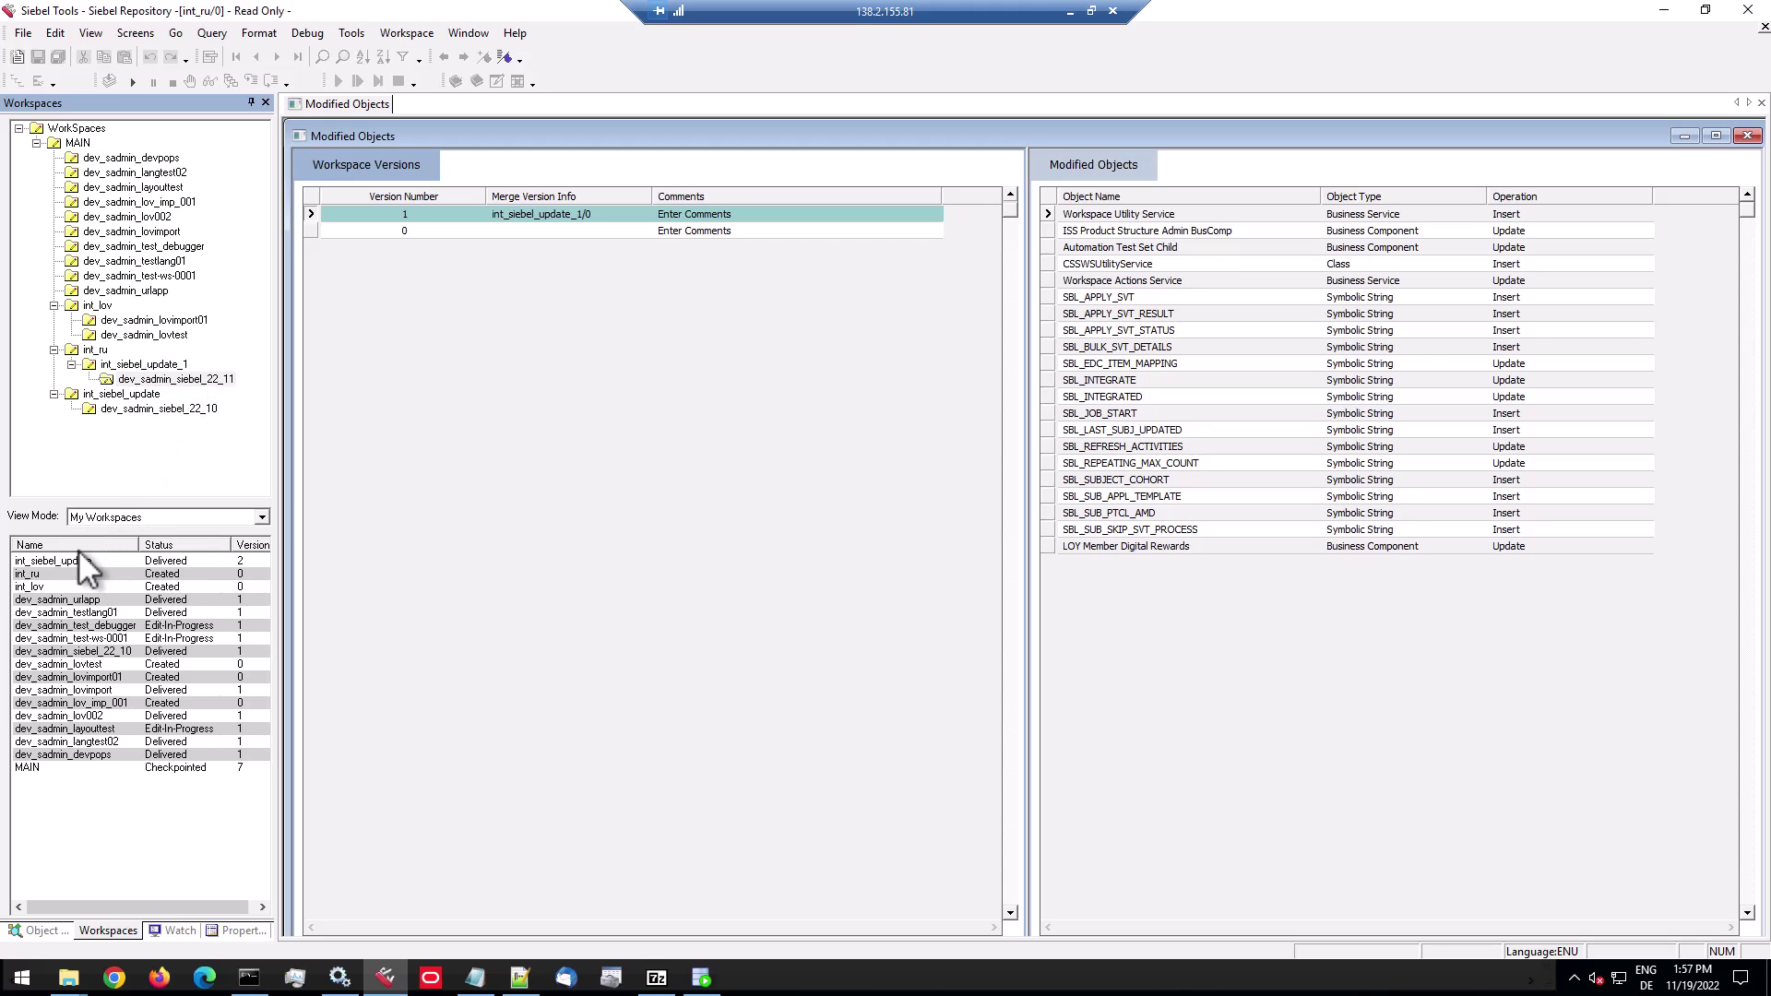
{"action": "left_click", "coordinate": [175, 561]}
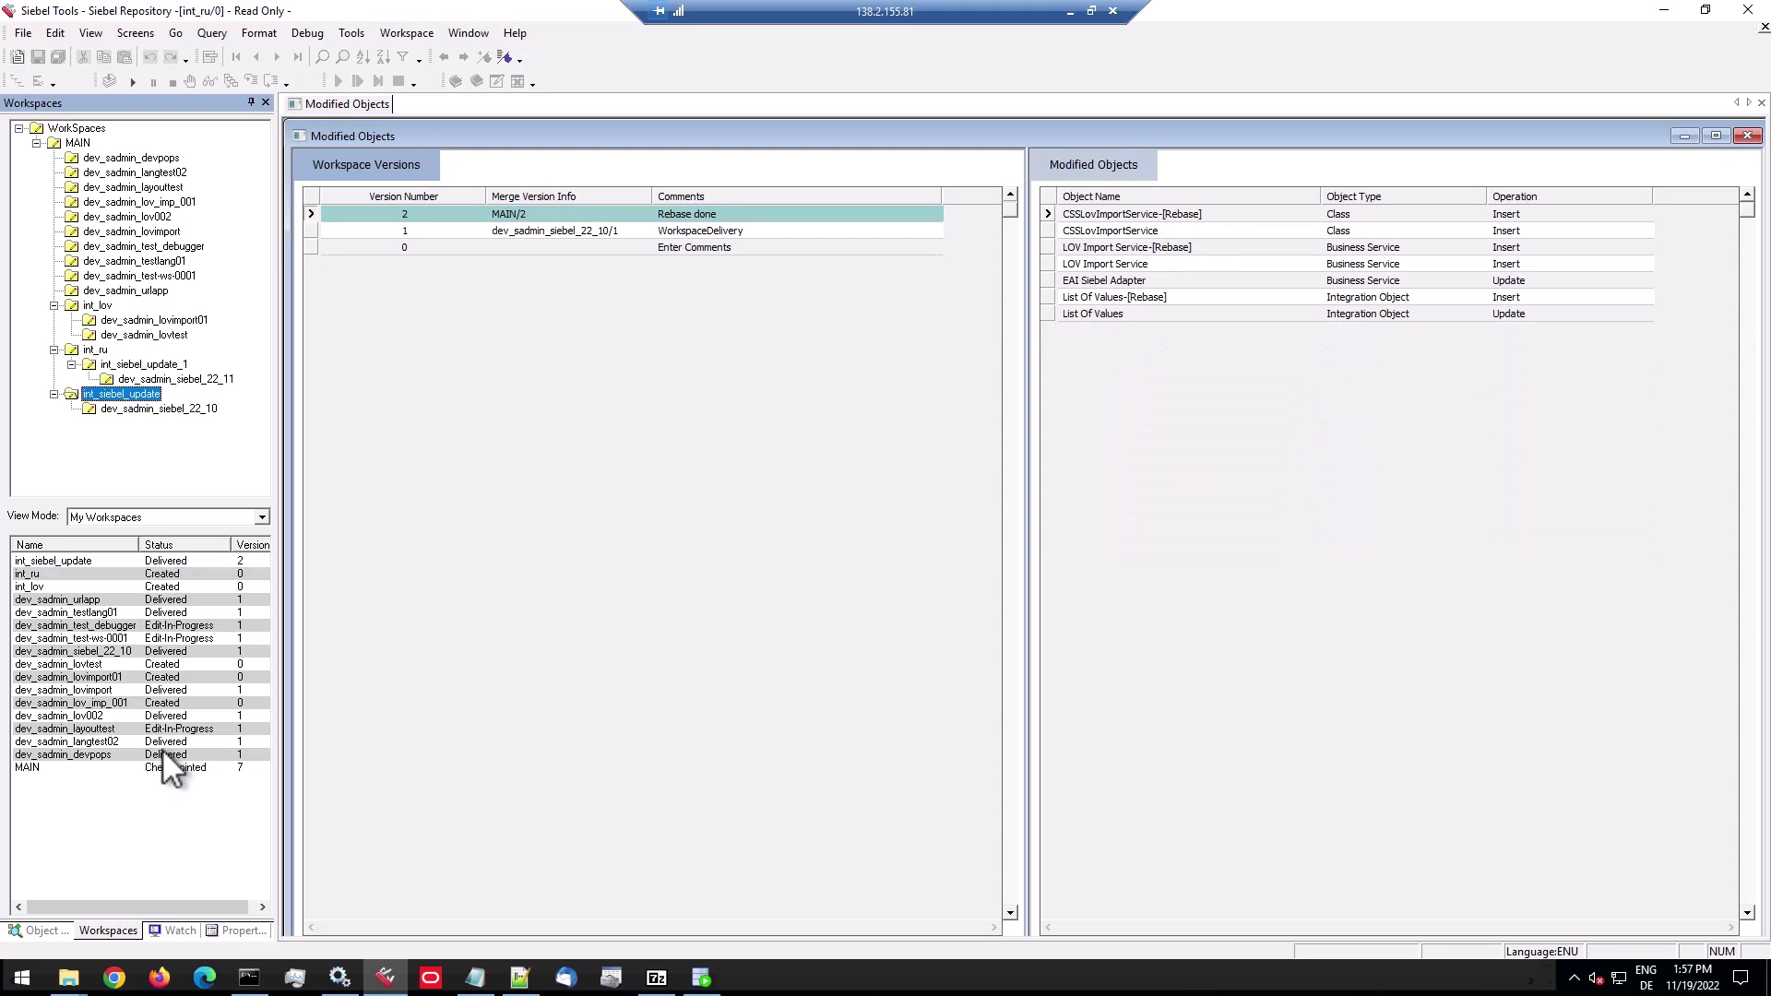
Set View Mode to All Workspaces and recheck int_siebel_update_1 and dev_sadmin_siebel_22_11 changes.
{"action": "left_click", "coordinate": [150, 521]}
{"action": "left_click", "coordinate": [147, 534]}
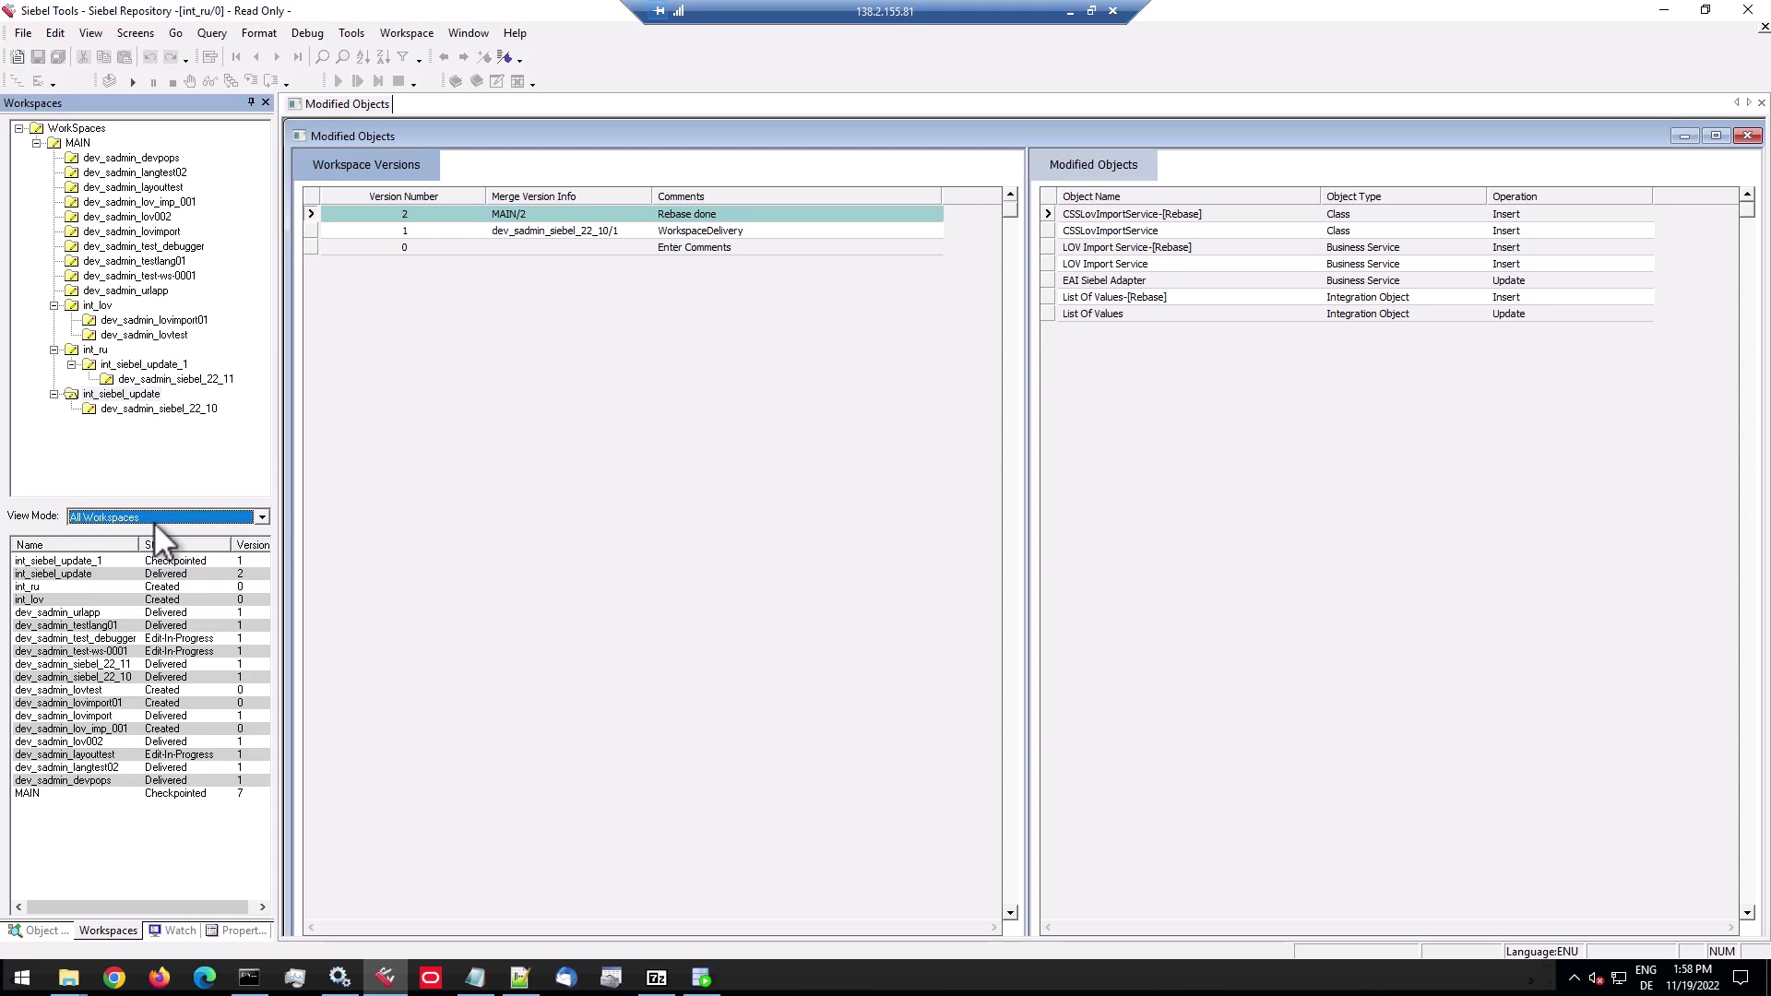
{"action": "left_click", "coordinate": [158, 561]}
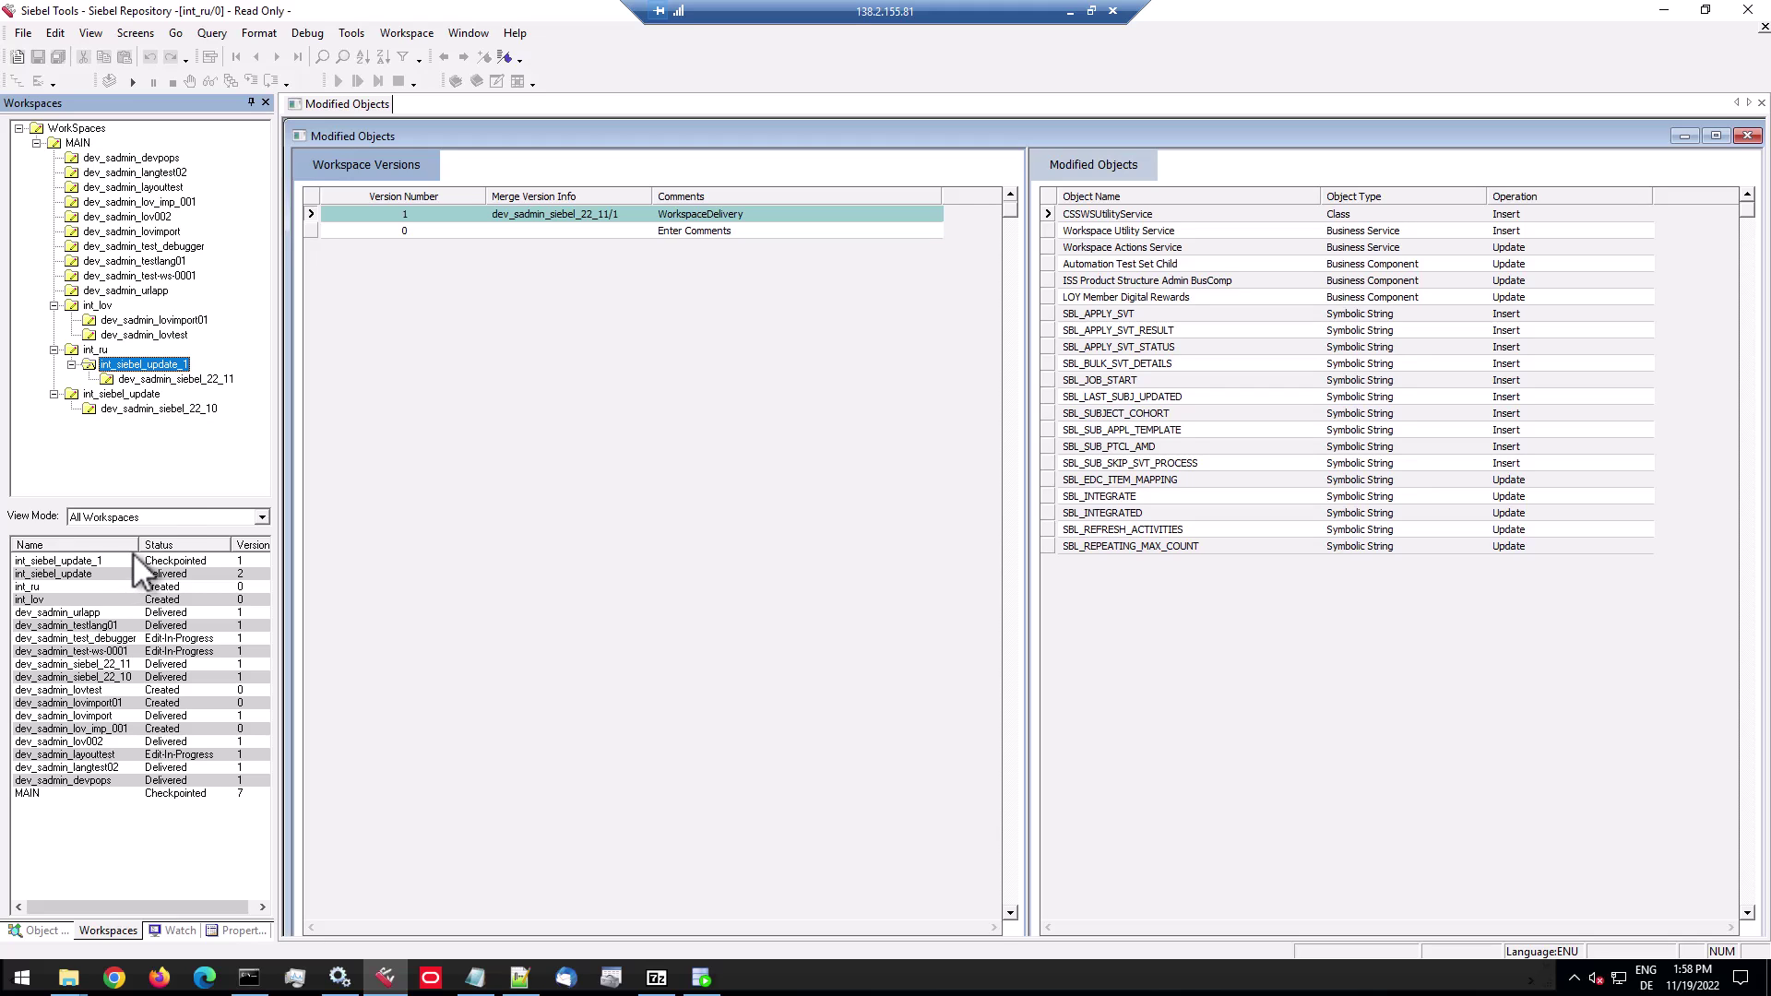
{"action": "left_click", "coordinate": [174, 378]}
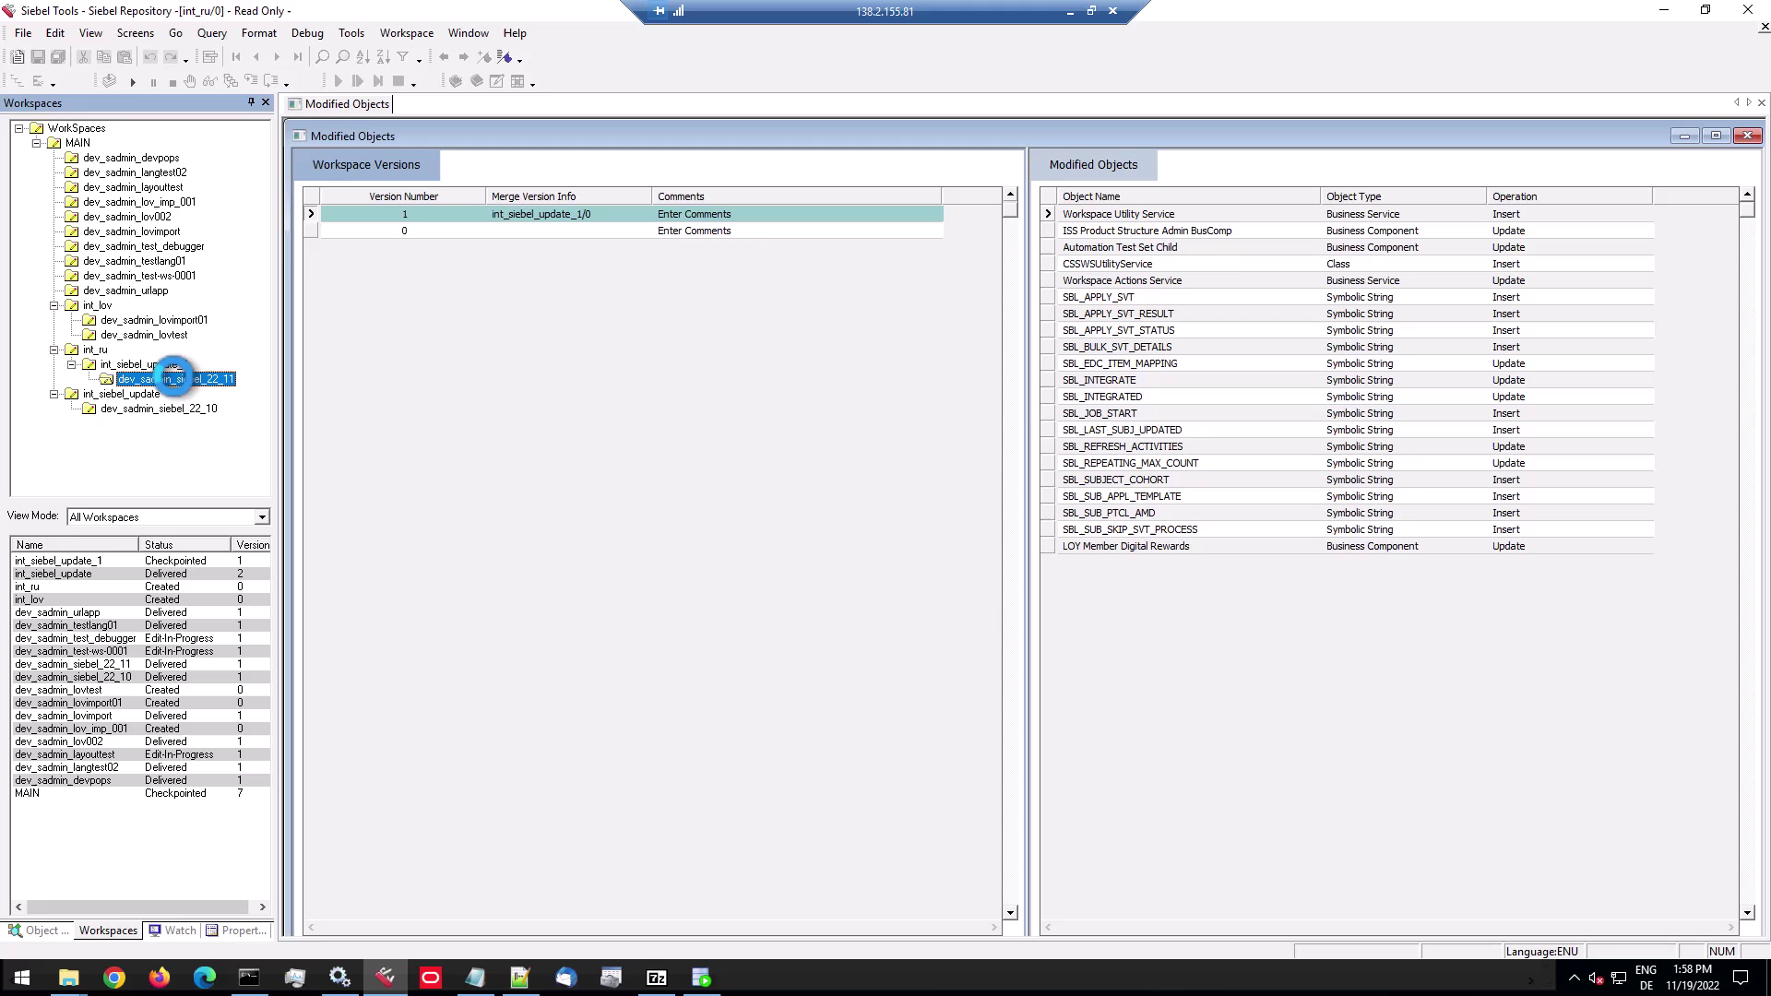
{"action": "left_click", "coordinate": [171, 363]}
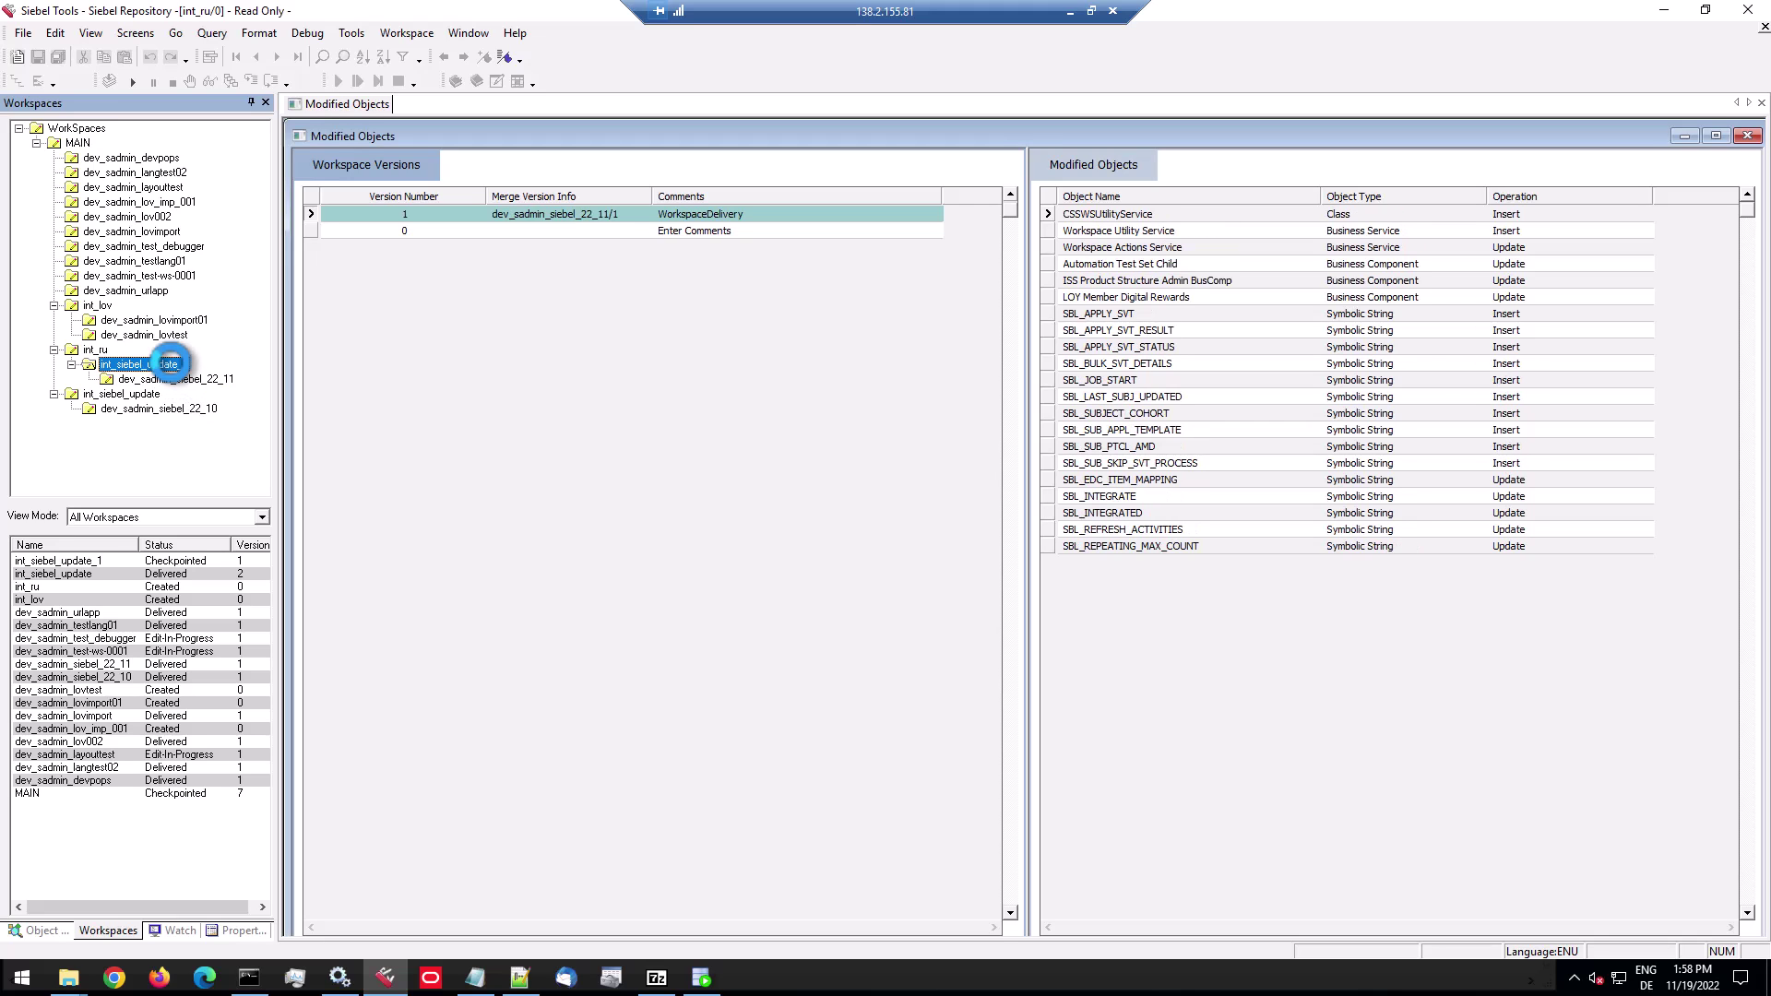
Open the RepositoryUpgrade_20221119_134520 report in Chrome.
{"action": "left_click", "coordinate": [102, 350]}
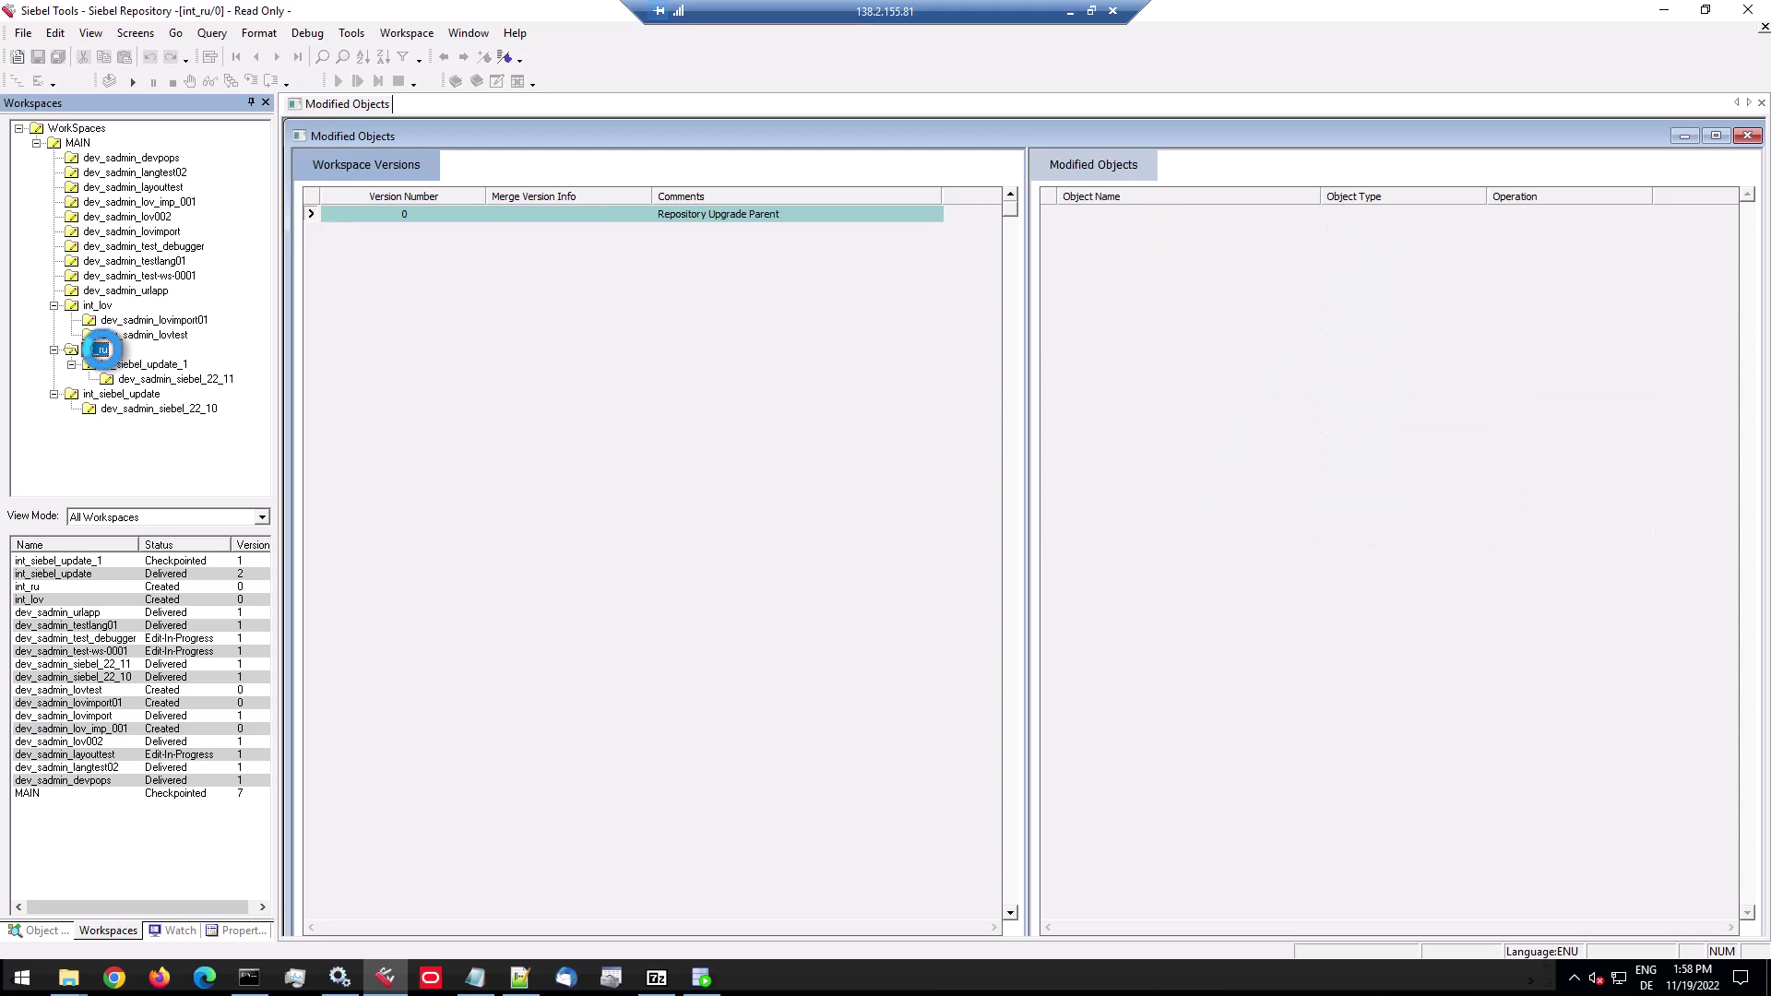
{"action": "left_click", "coordinate": [112, 364]}
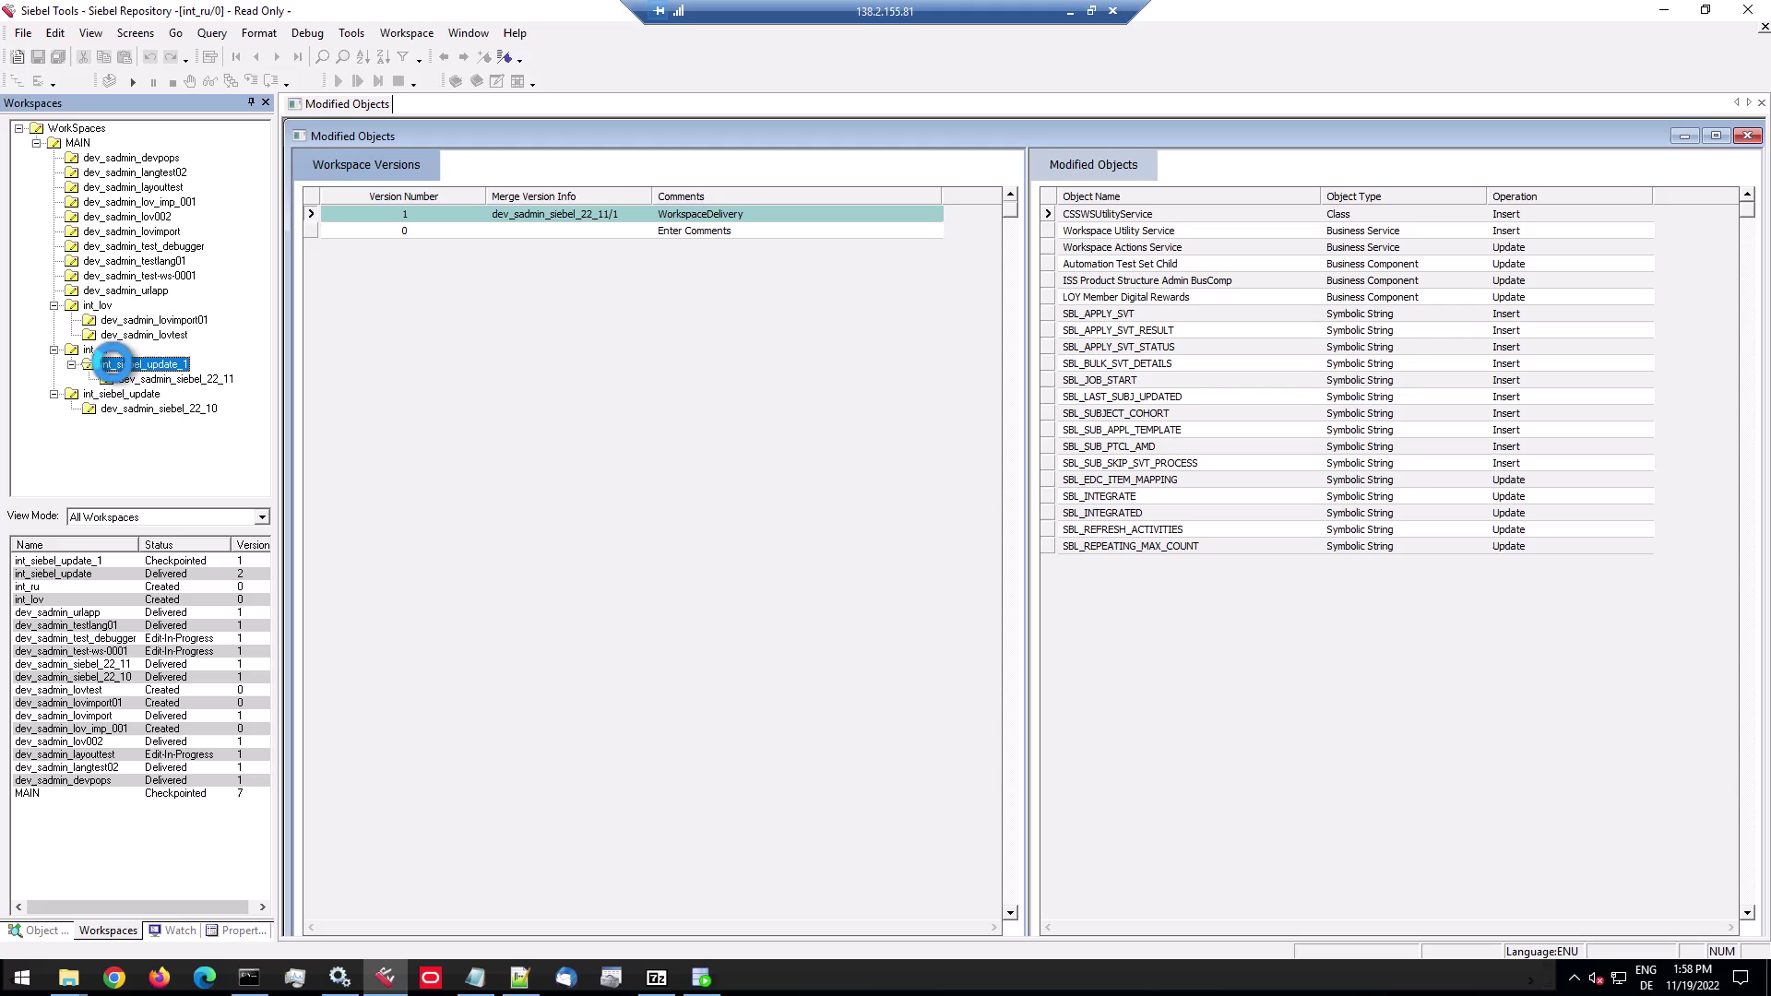
{"action": "right_click", "coordinate": [113, 362]}
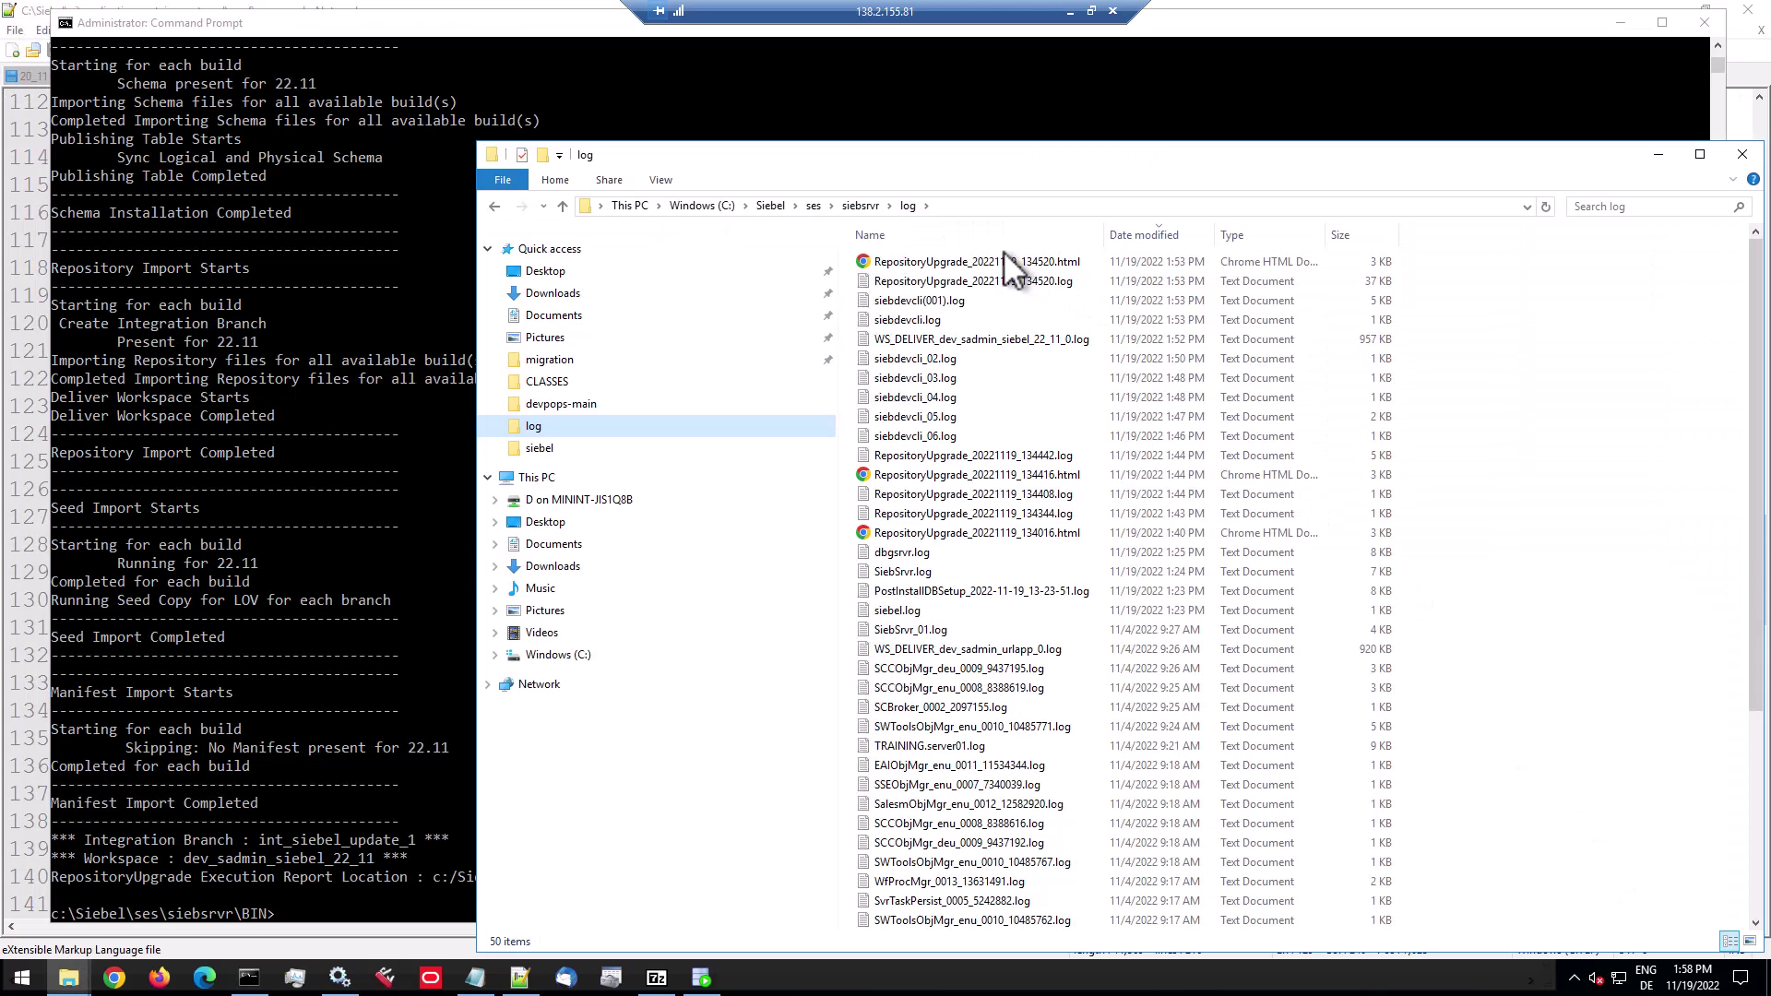
{"action": "double_click", "coordinate": [993, 260]}
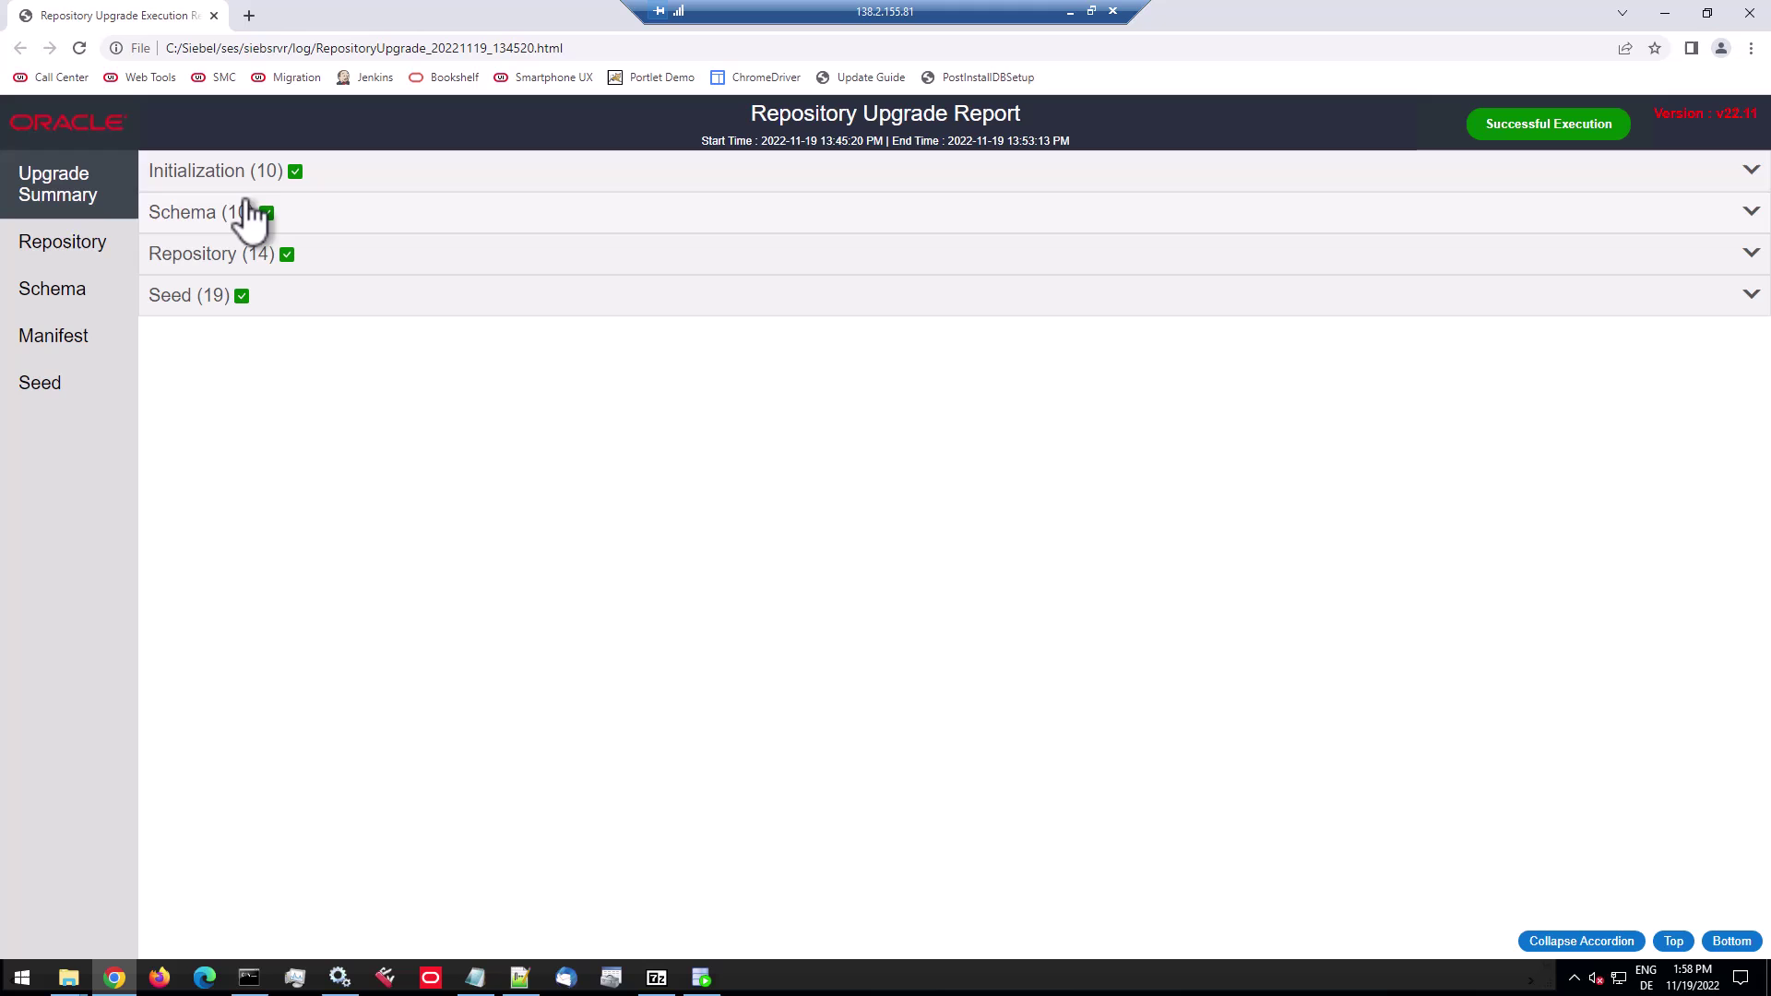
Review the report's repository changes and the S_LST_OF_VAL, T_AUTO_KEYWORD and S_RESP seed entries.
{"action": "left_click", "coordinate": [67, 254]}
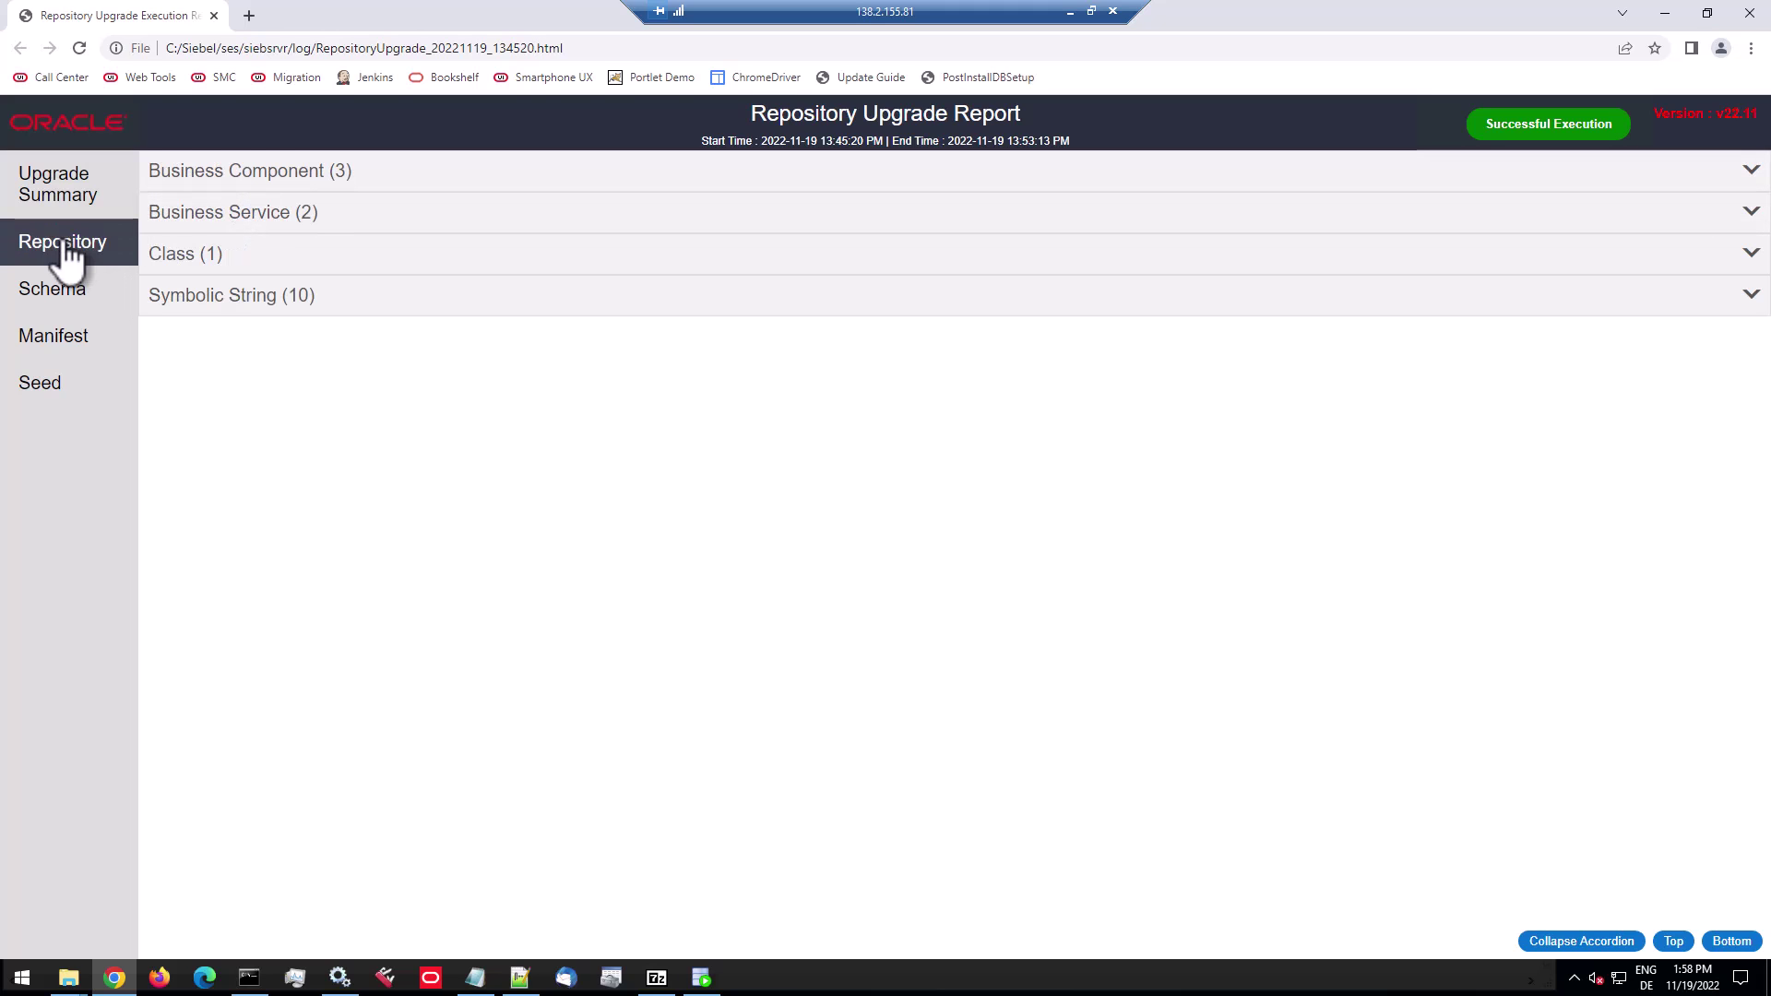
{"action": "left_click", "coordinate": [210, 214]}
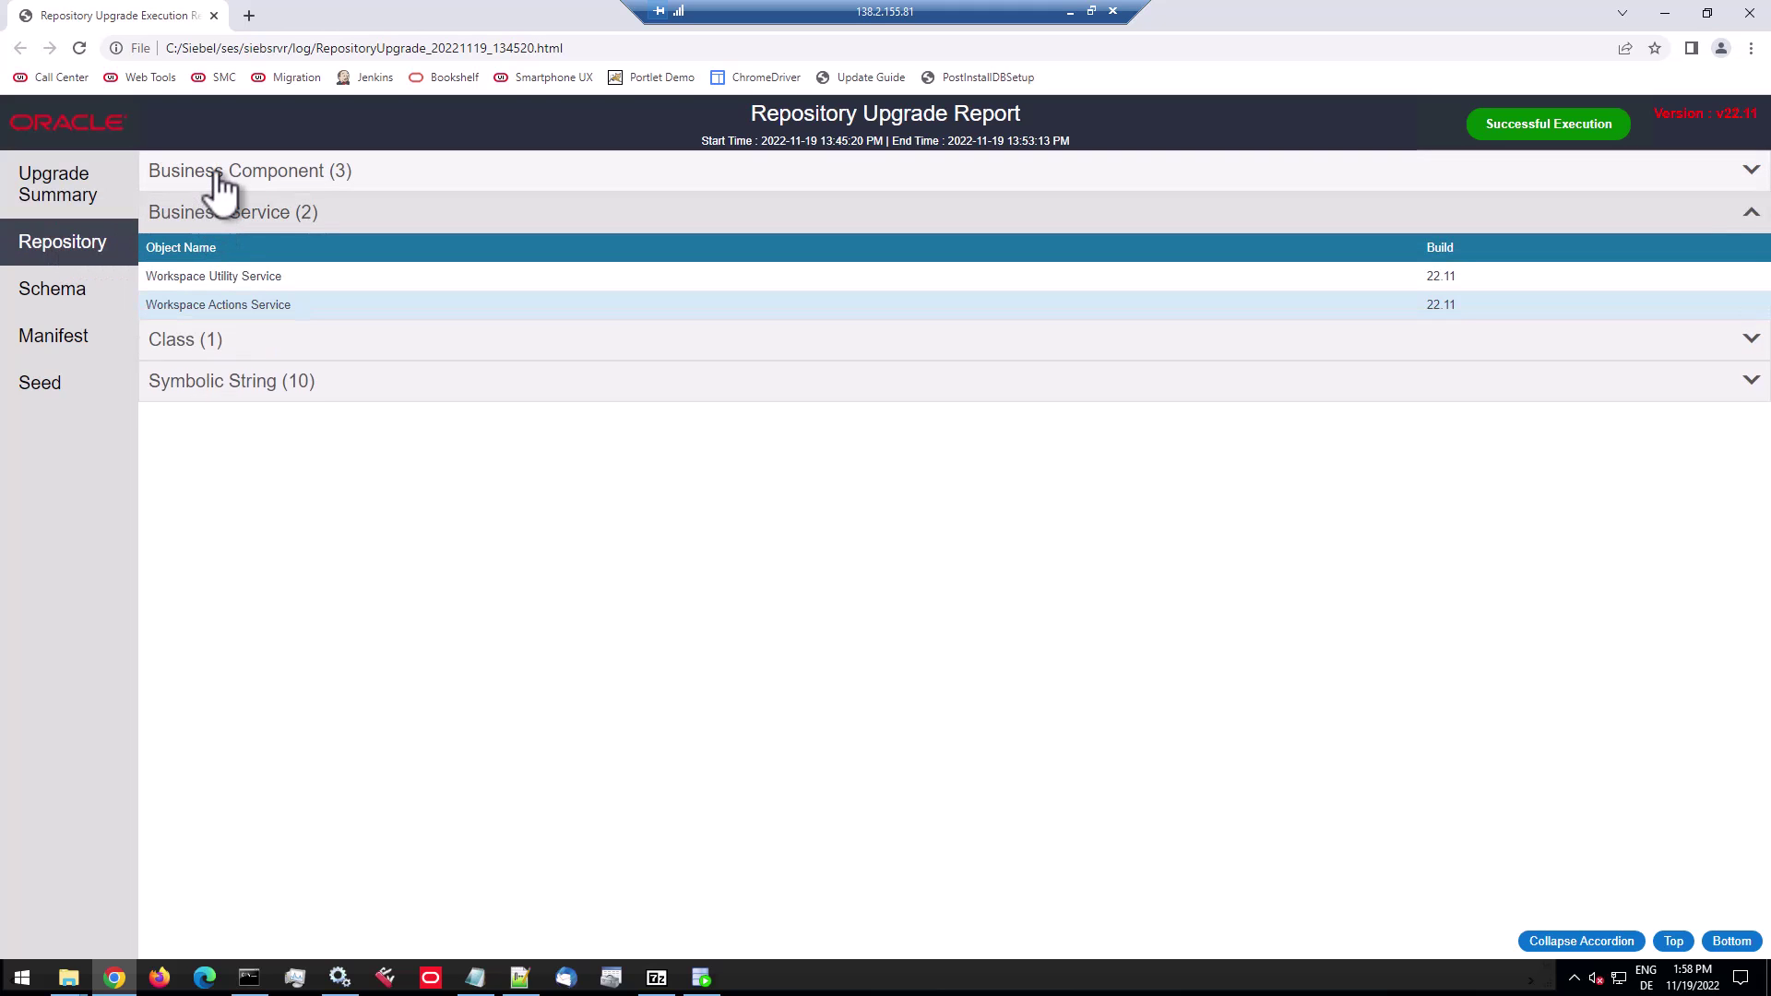
{"action": "left_click", "coordinate": [222, 185]}
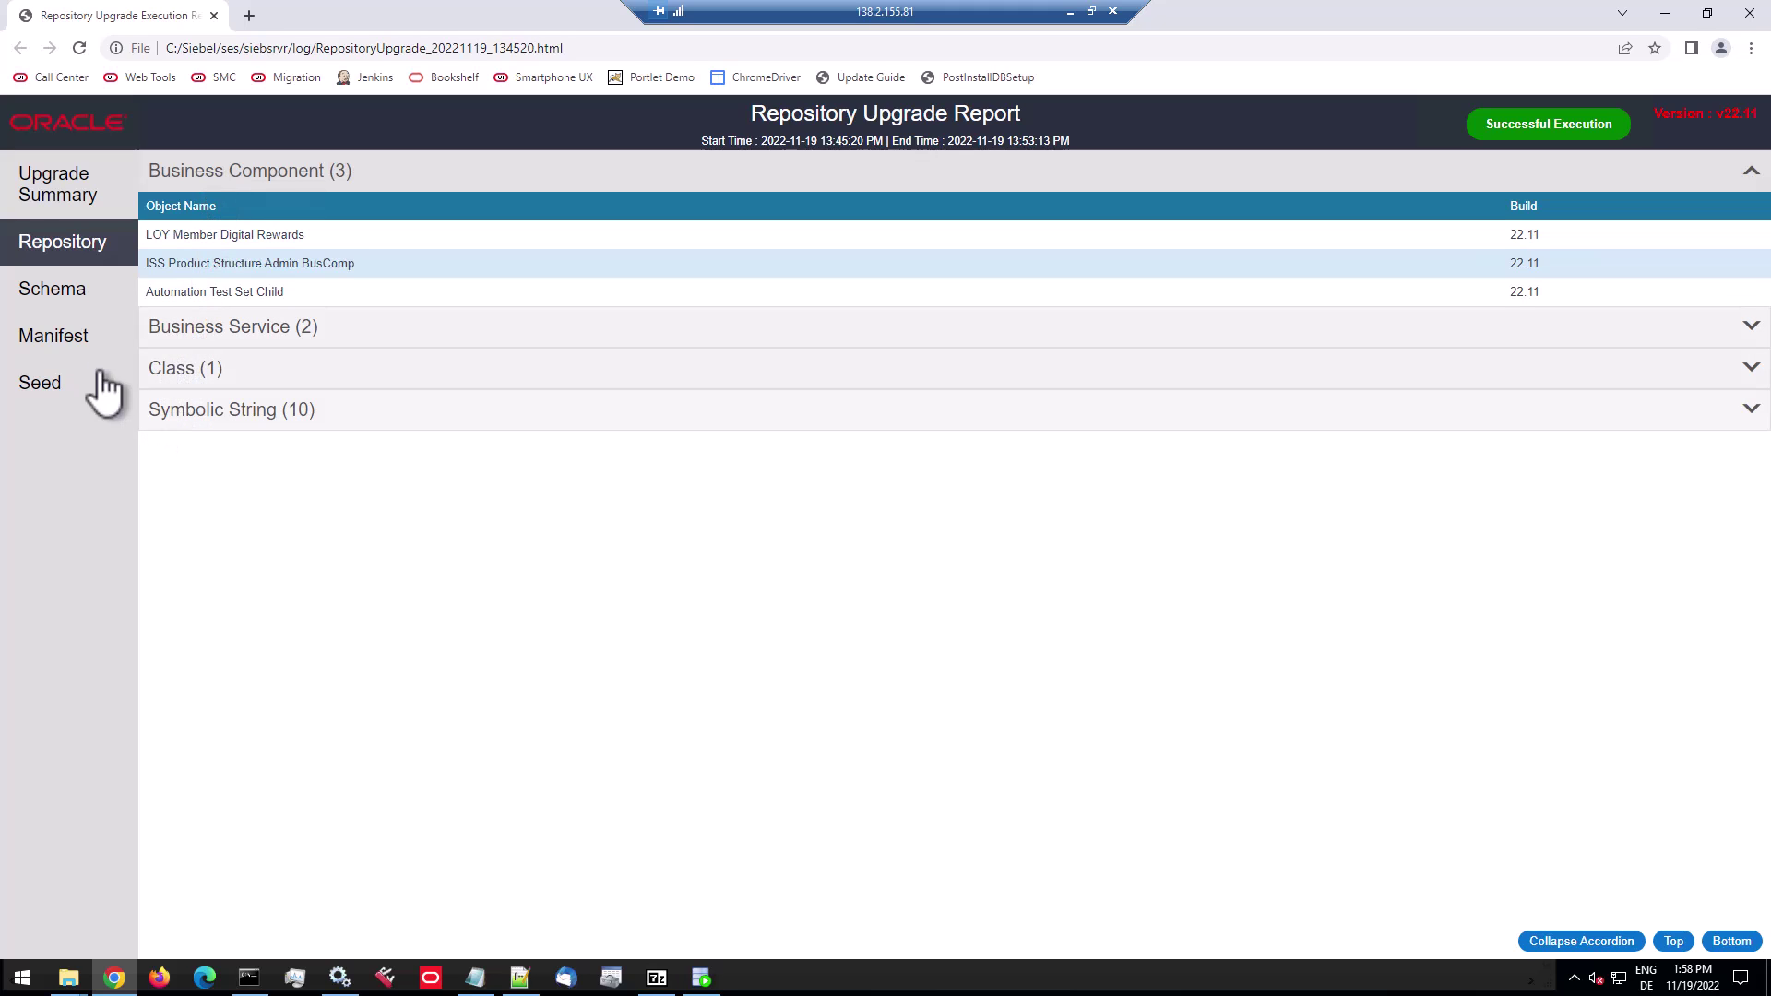
{"action": "left_click", "coordinate": [49, 385]}
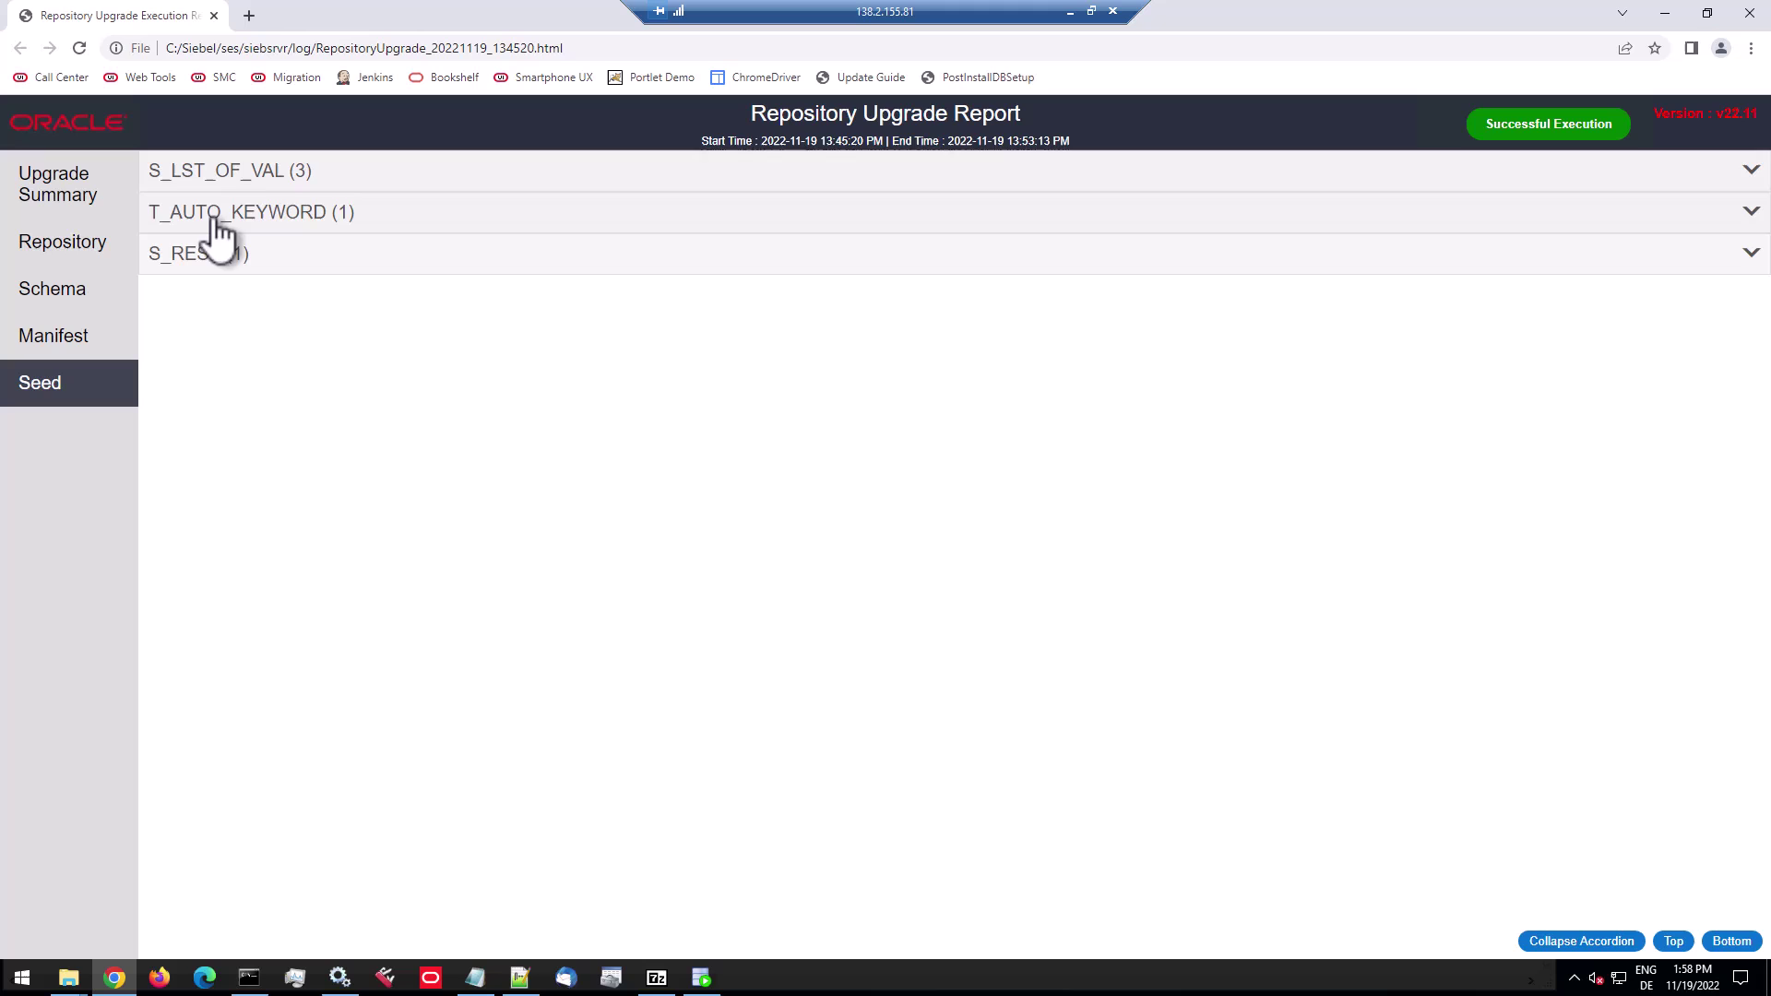
{"action": "left_click", "coordinate": [244, 180]}
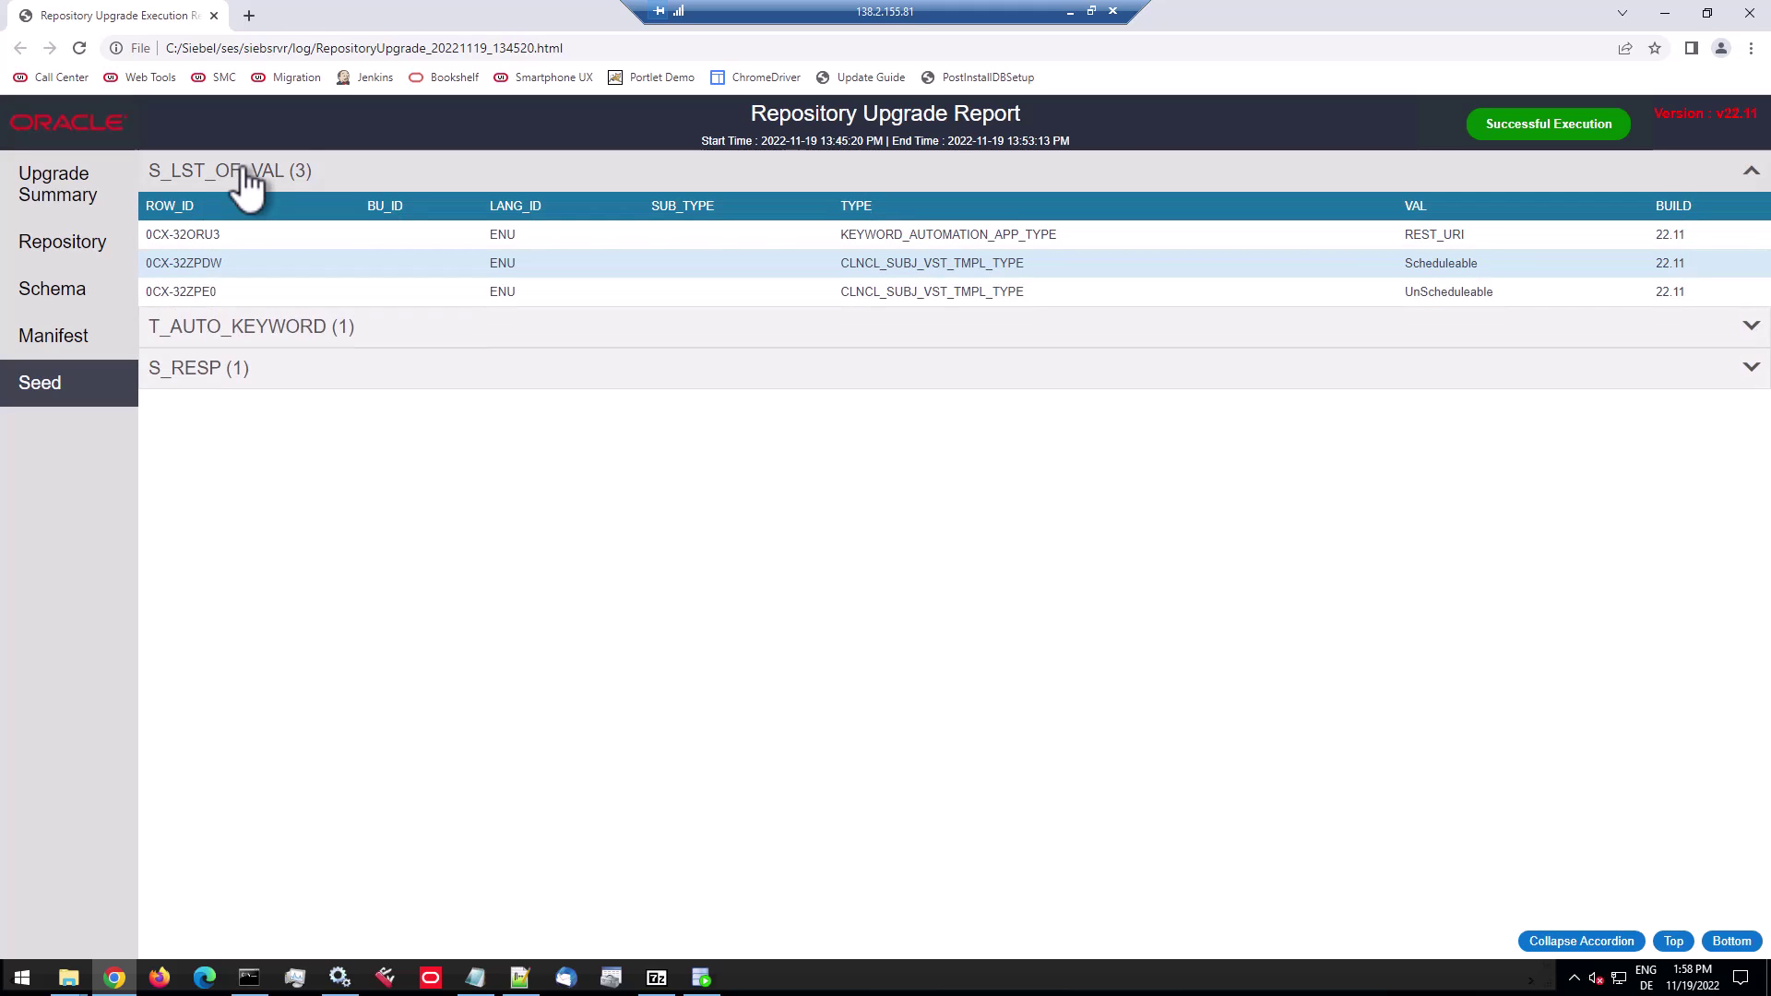
{"action": "left_click", "coordinate": [224, 332]}
{"action": "left_click", "coordinate": [217, 315]}
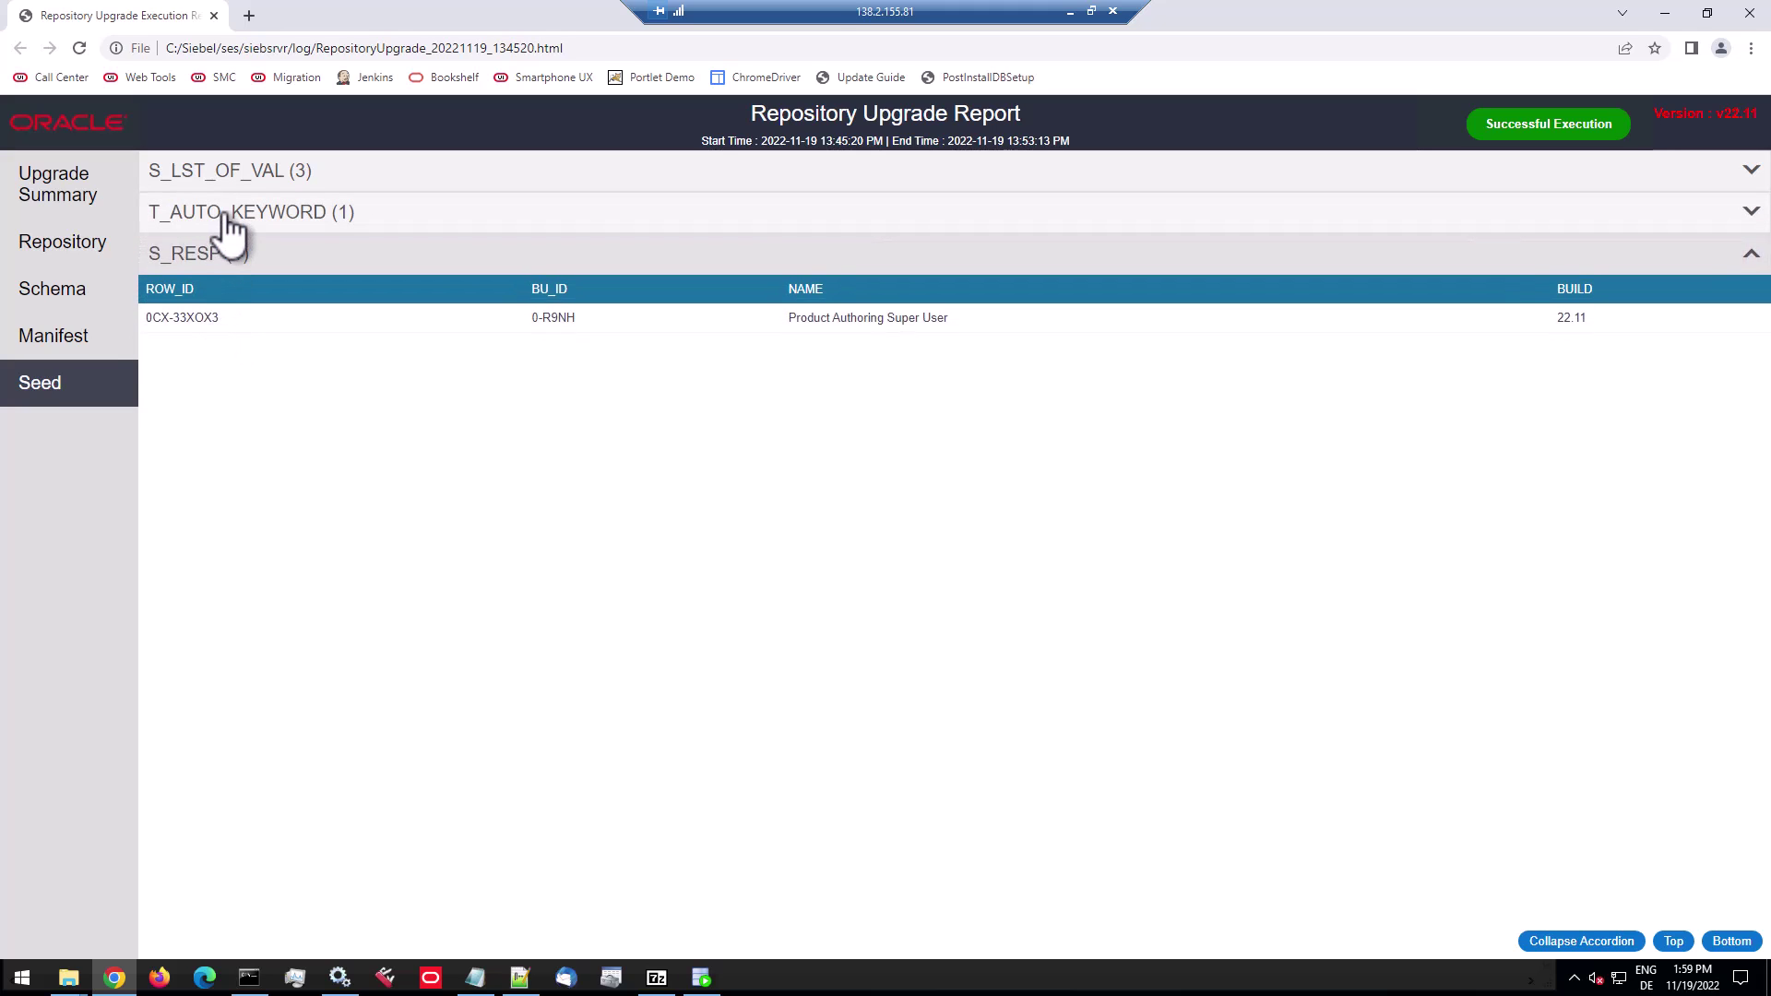
Check the schema changes, then expand the Initialization and Schema stages in the Upgrade Summary.
{"action": "left_click", "coordinate": [83, 308]}
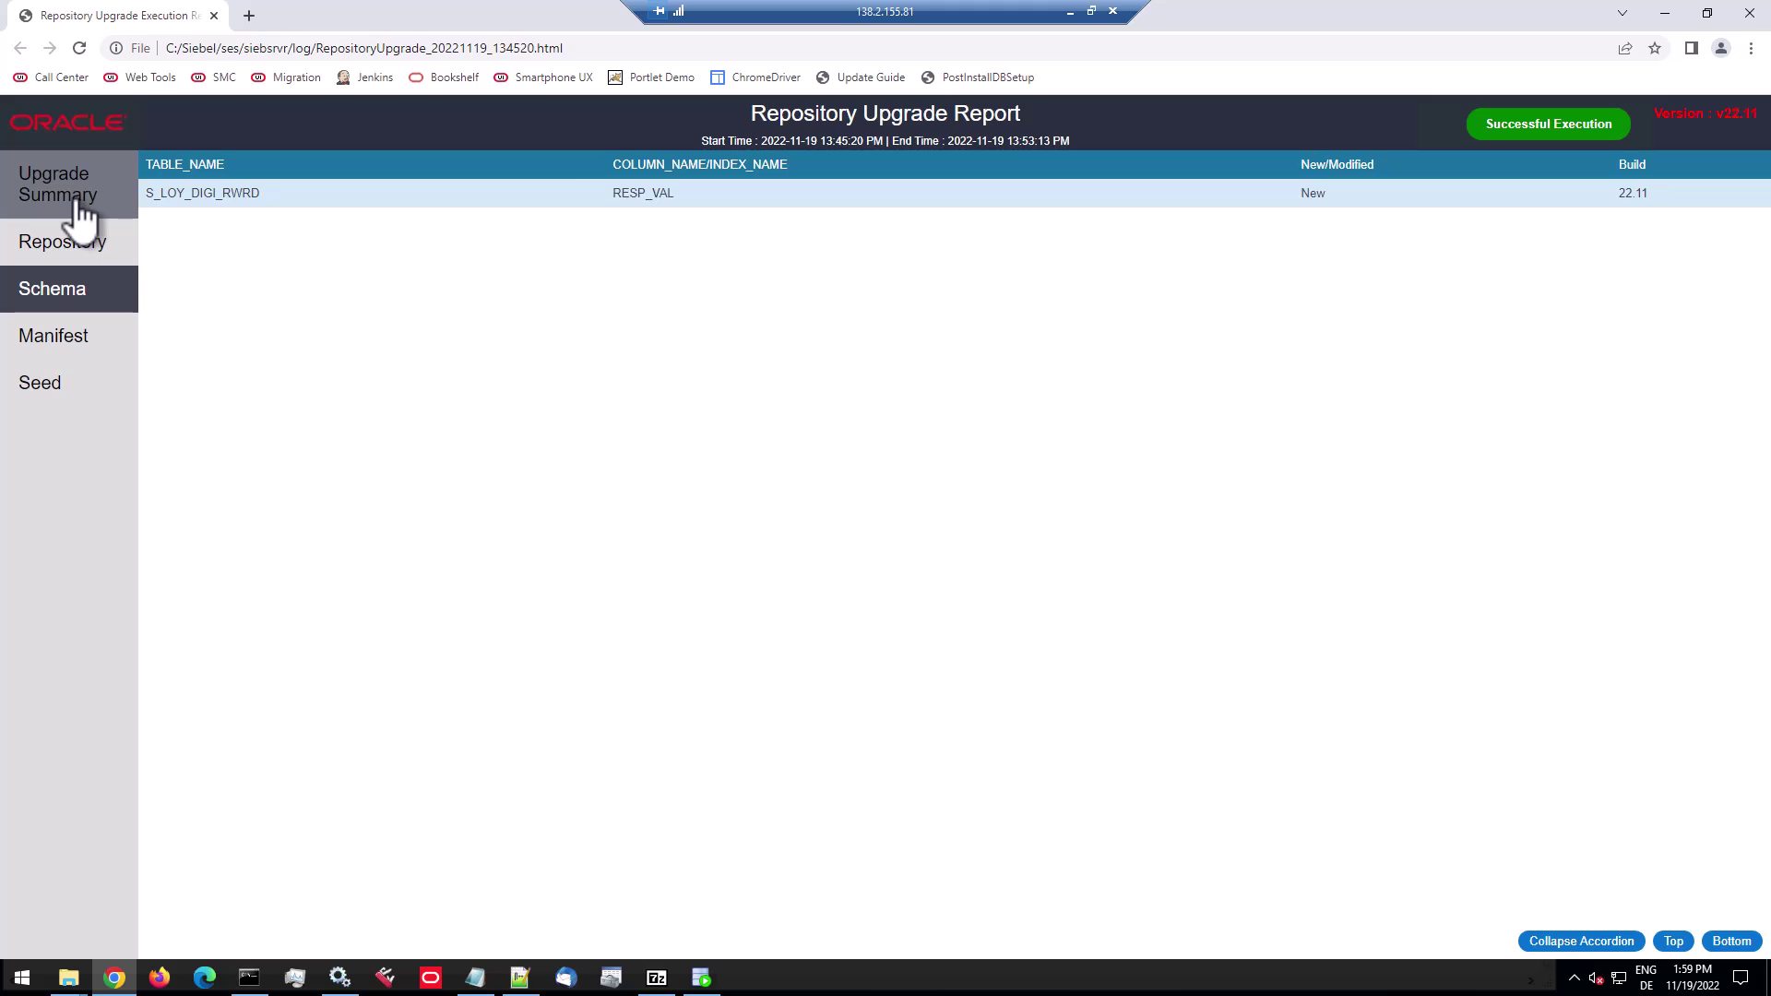
{"action": "left_click", "coordinate": [82, 214]}
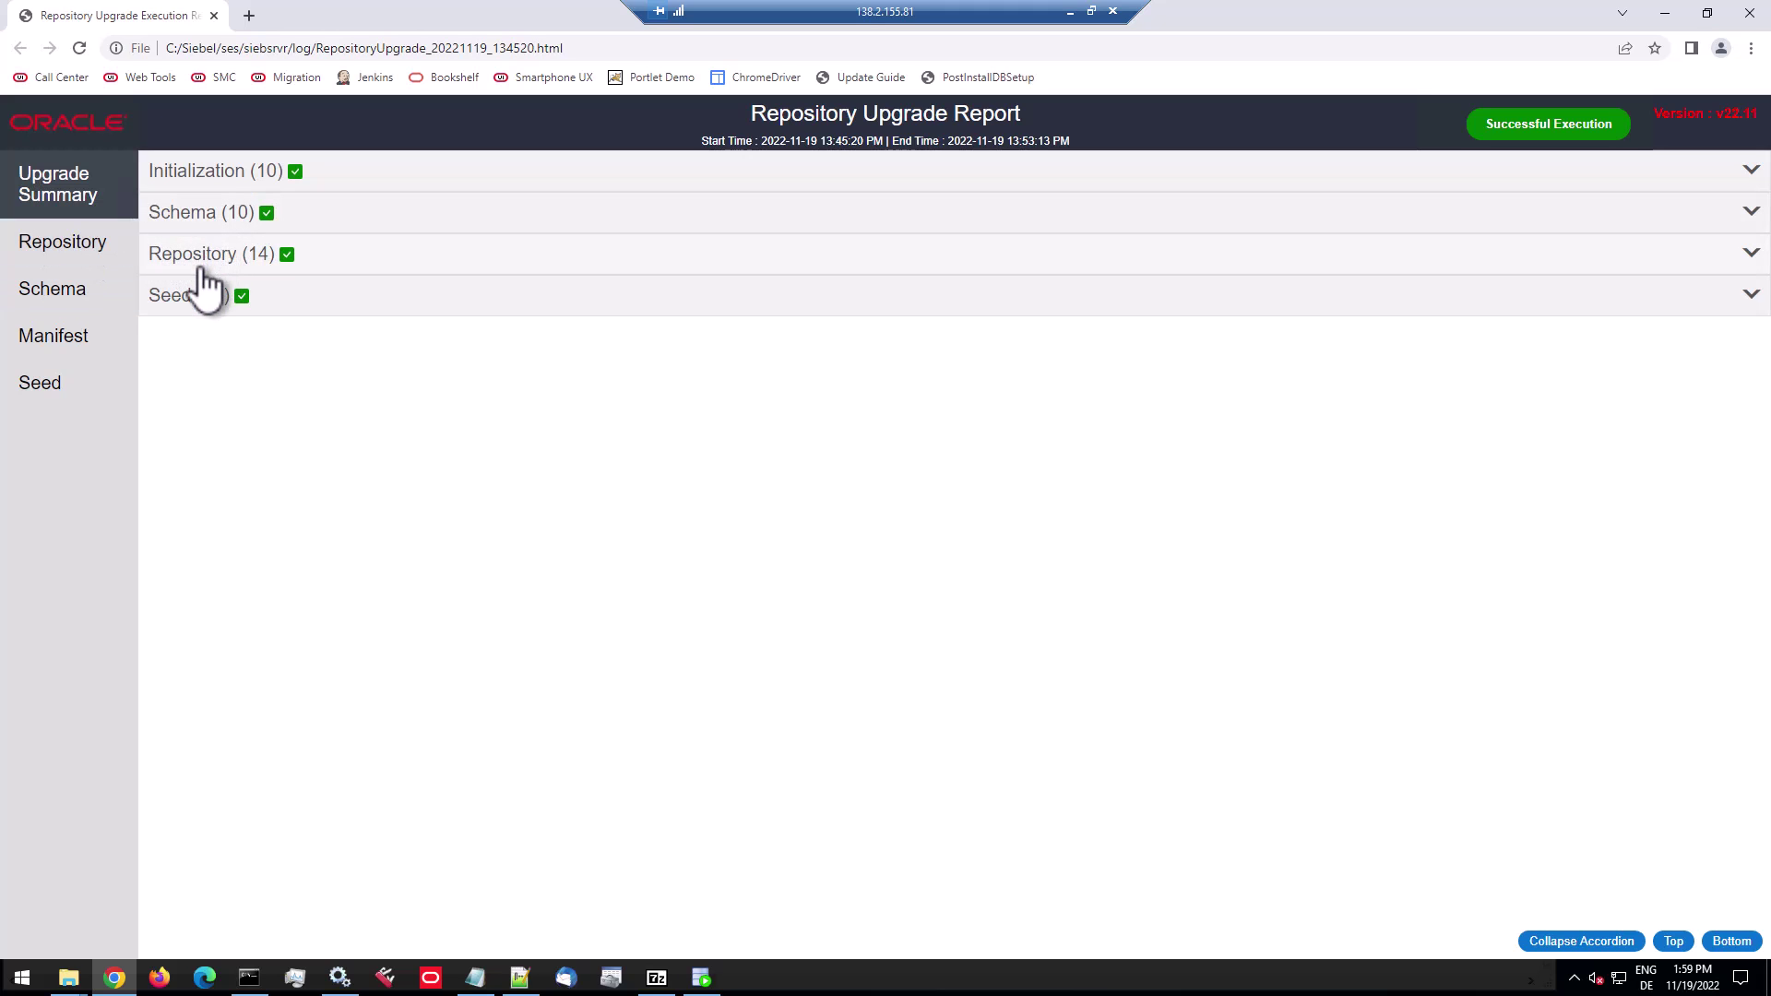
{"action": "left_click", "coordinate": [210, 175]}
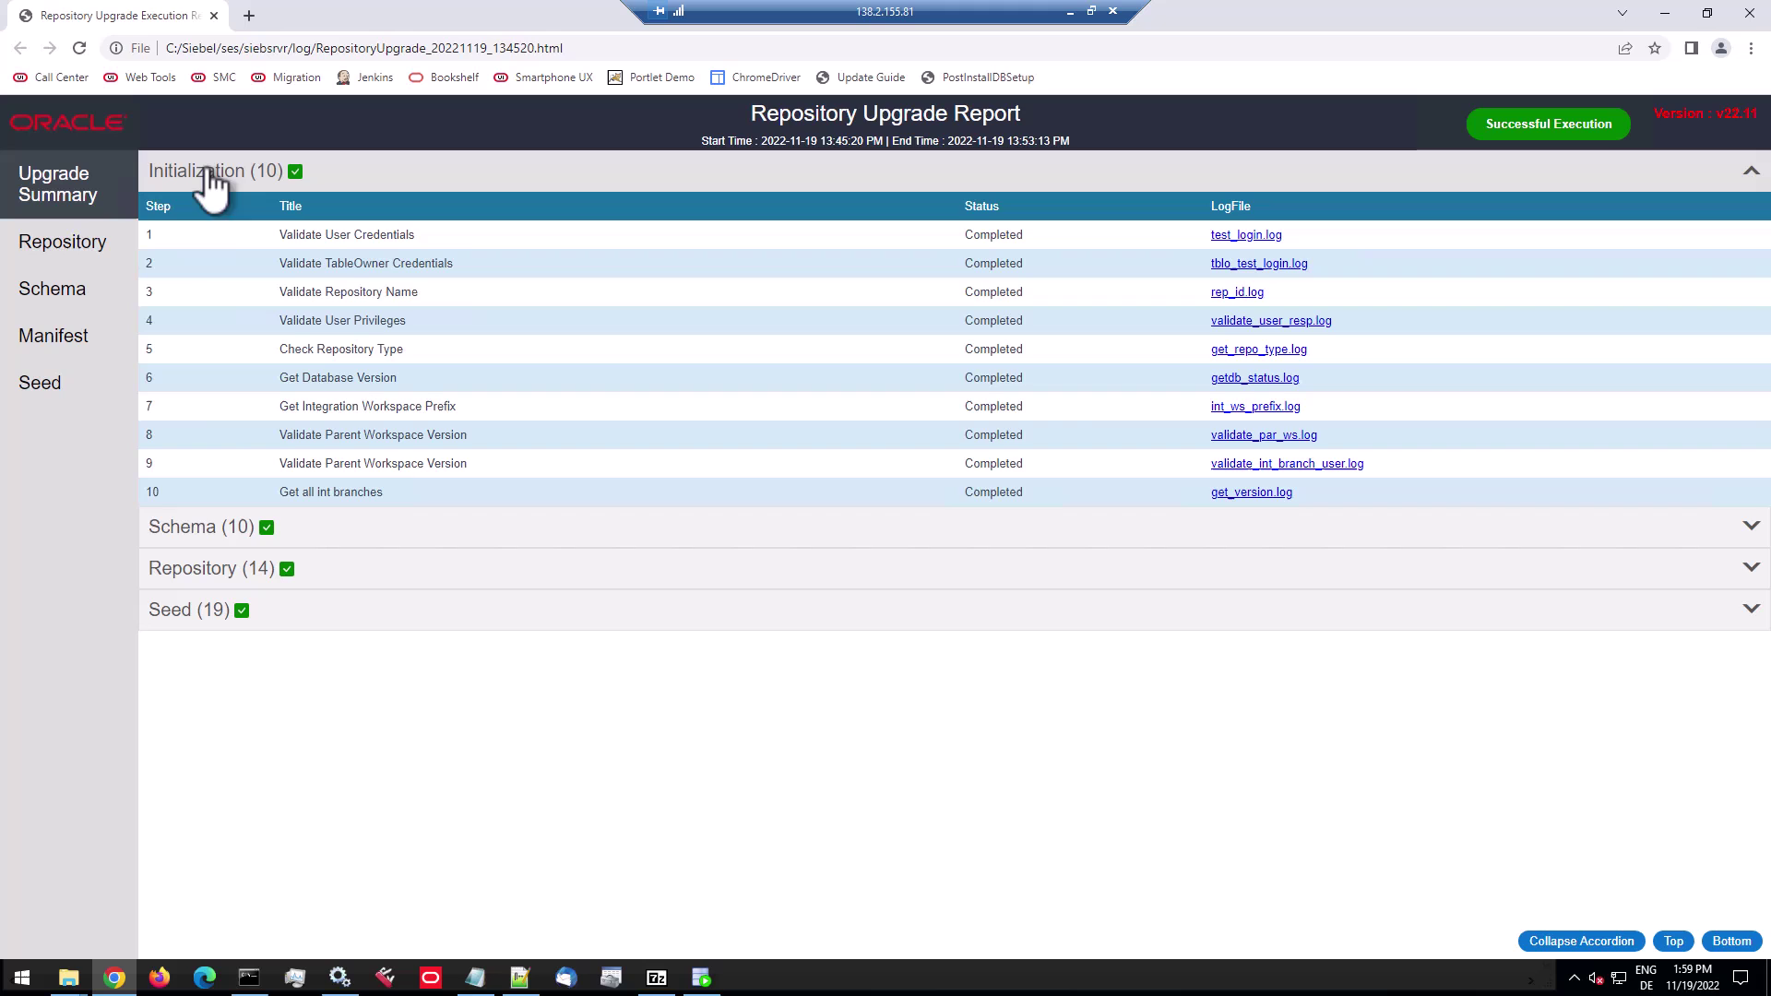
{"action": "left_click", "coordinate": [205, 533]}
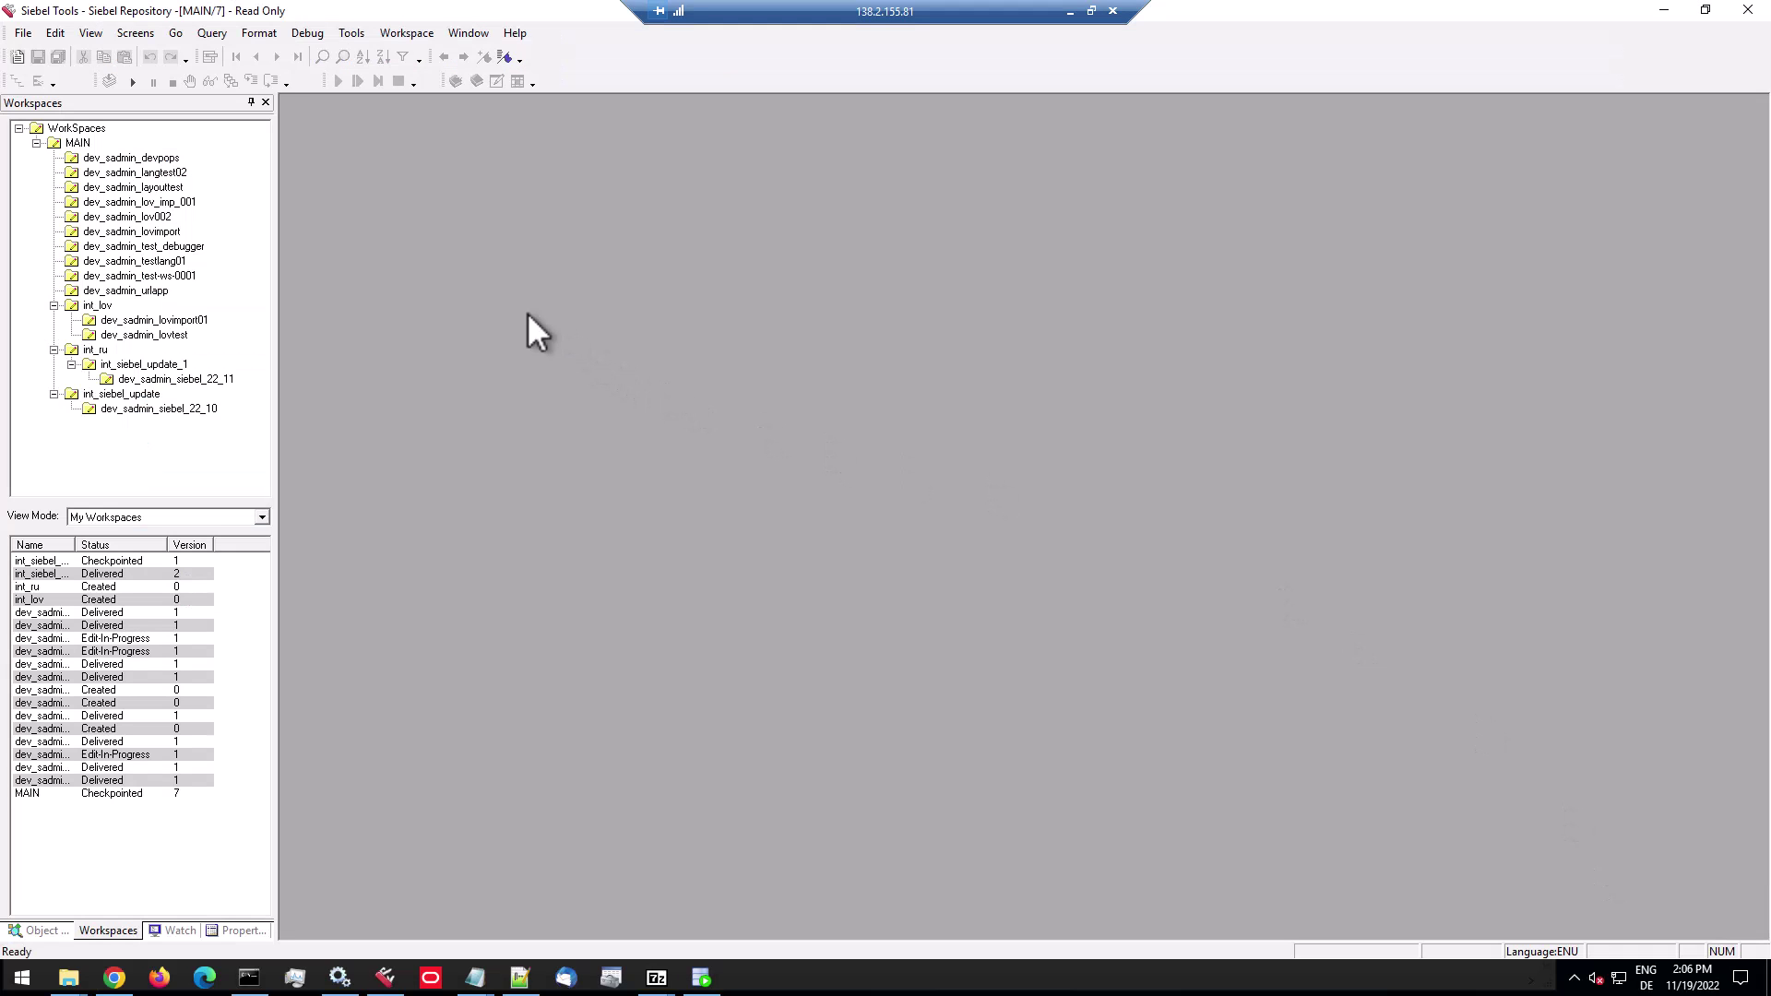
Refresh the workspace tree and open the int_siebel_update_1 workspace.
{"action": "double_click", "coordinate": [172, 364]}
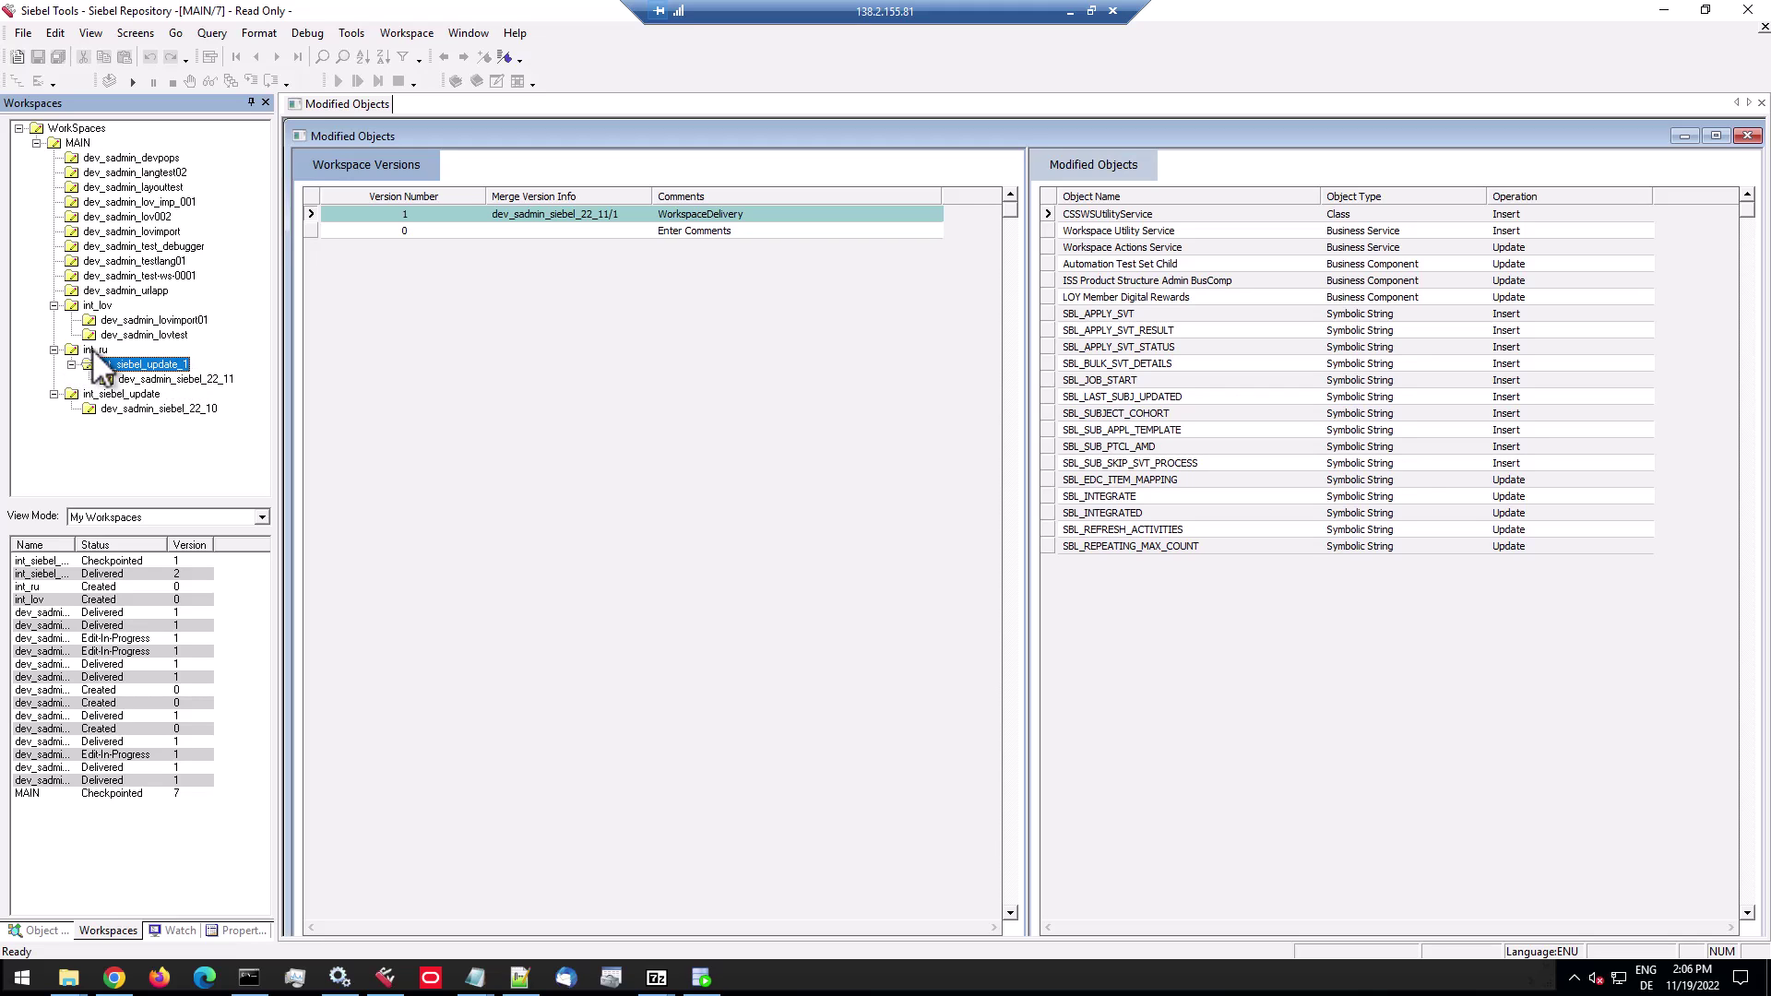
{"action": "left_click", "coordinate": [83, 127]}
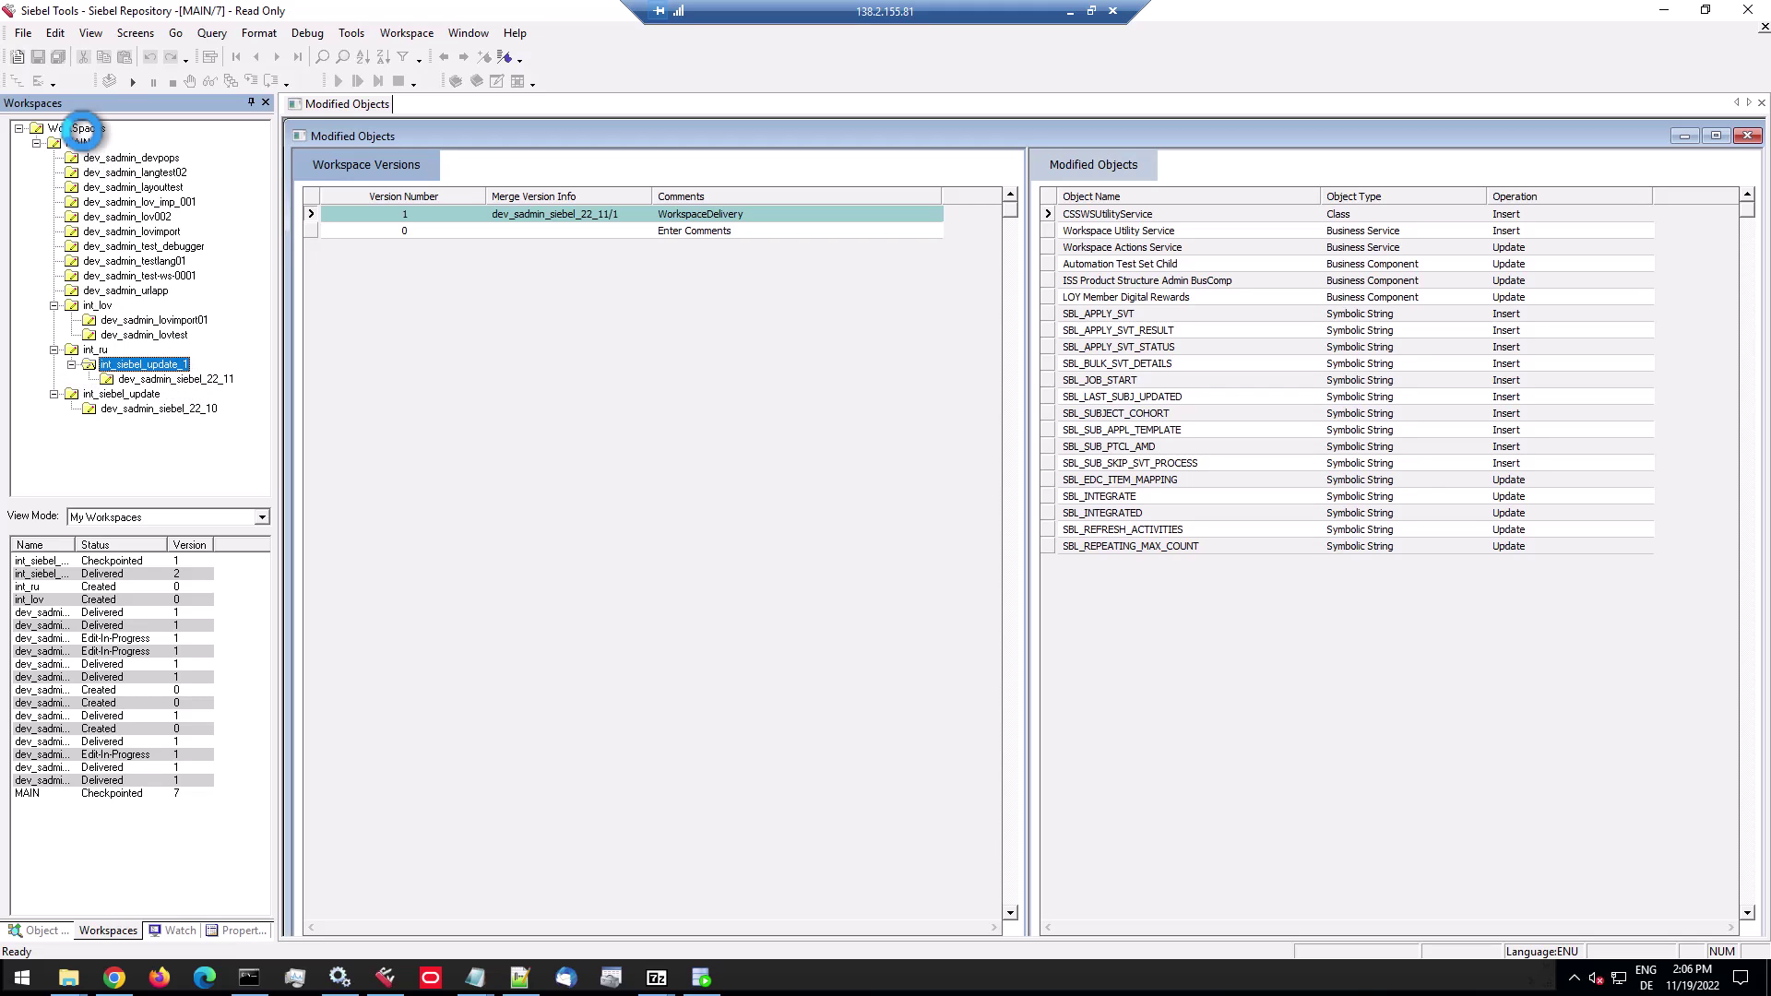
{"action": "right_click", "coordinate": [83, 127]}
{"action": "left_click", "coordinate": [113, 180]}
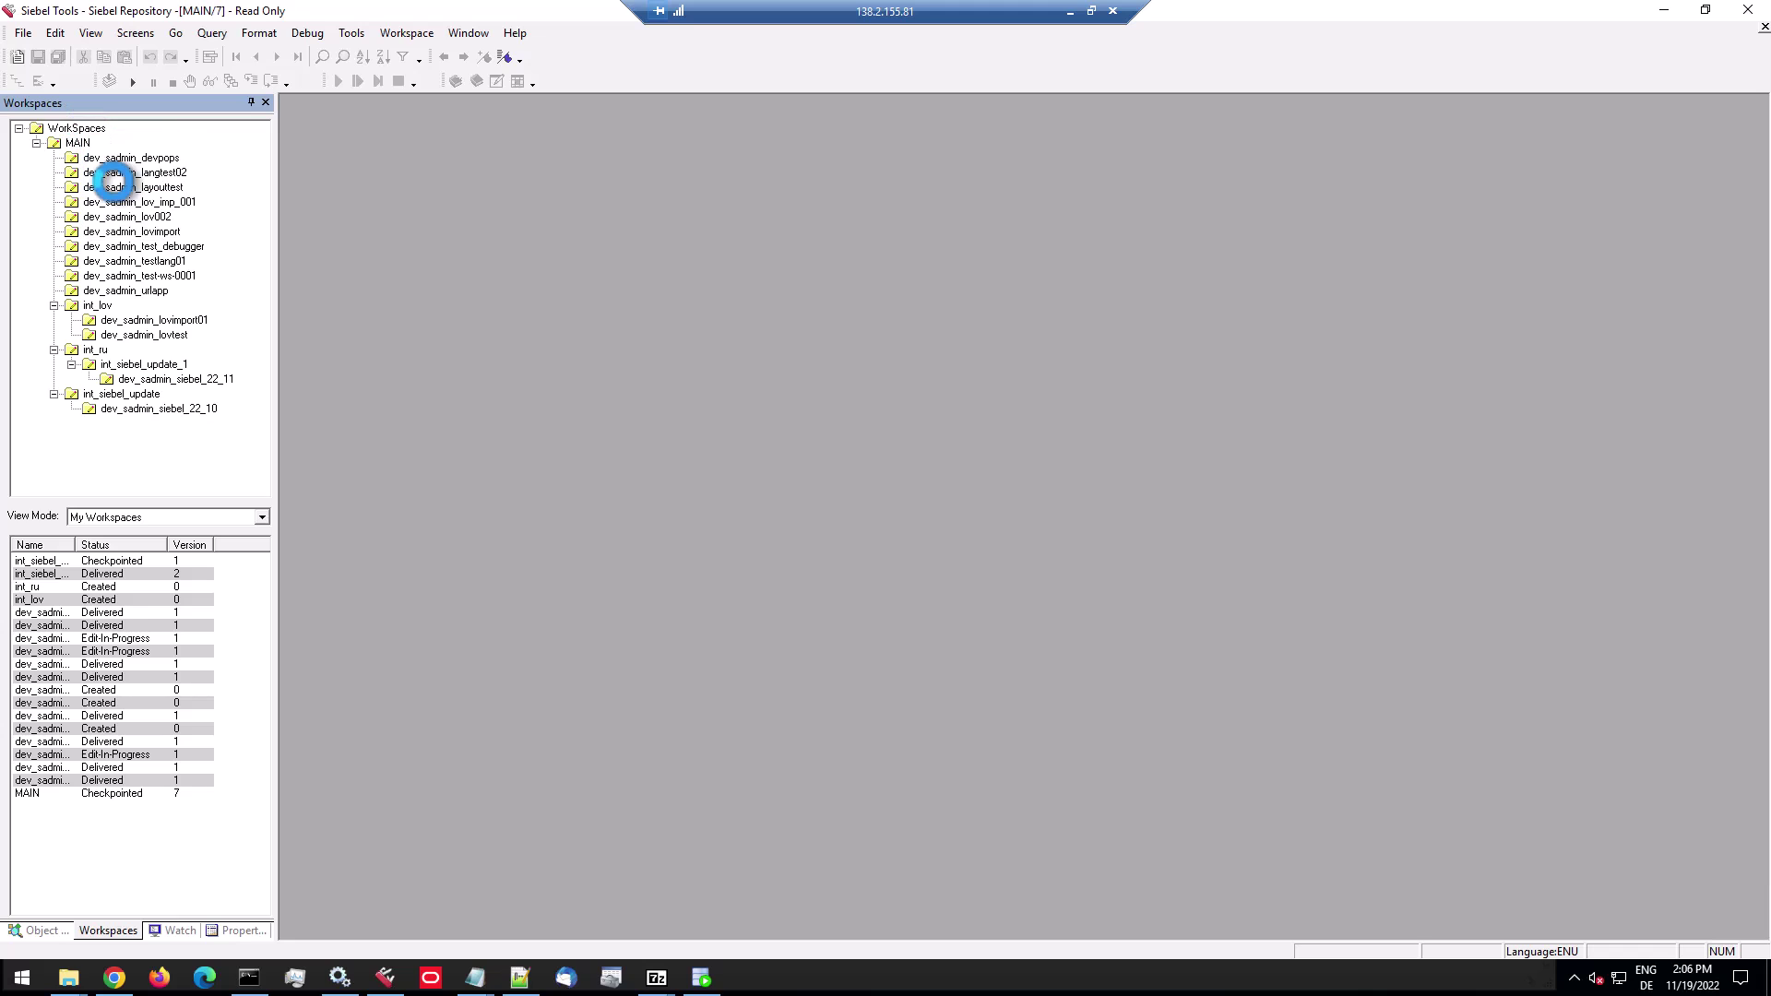
{"action": "double_click", "coordinate": [147, 364]}
{"action": "right_click", "coordinate": [152, 366]}
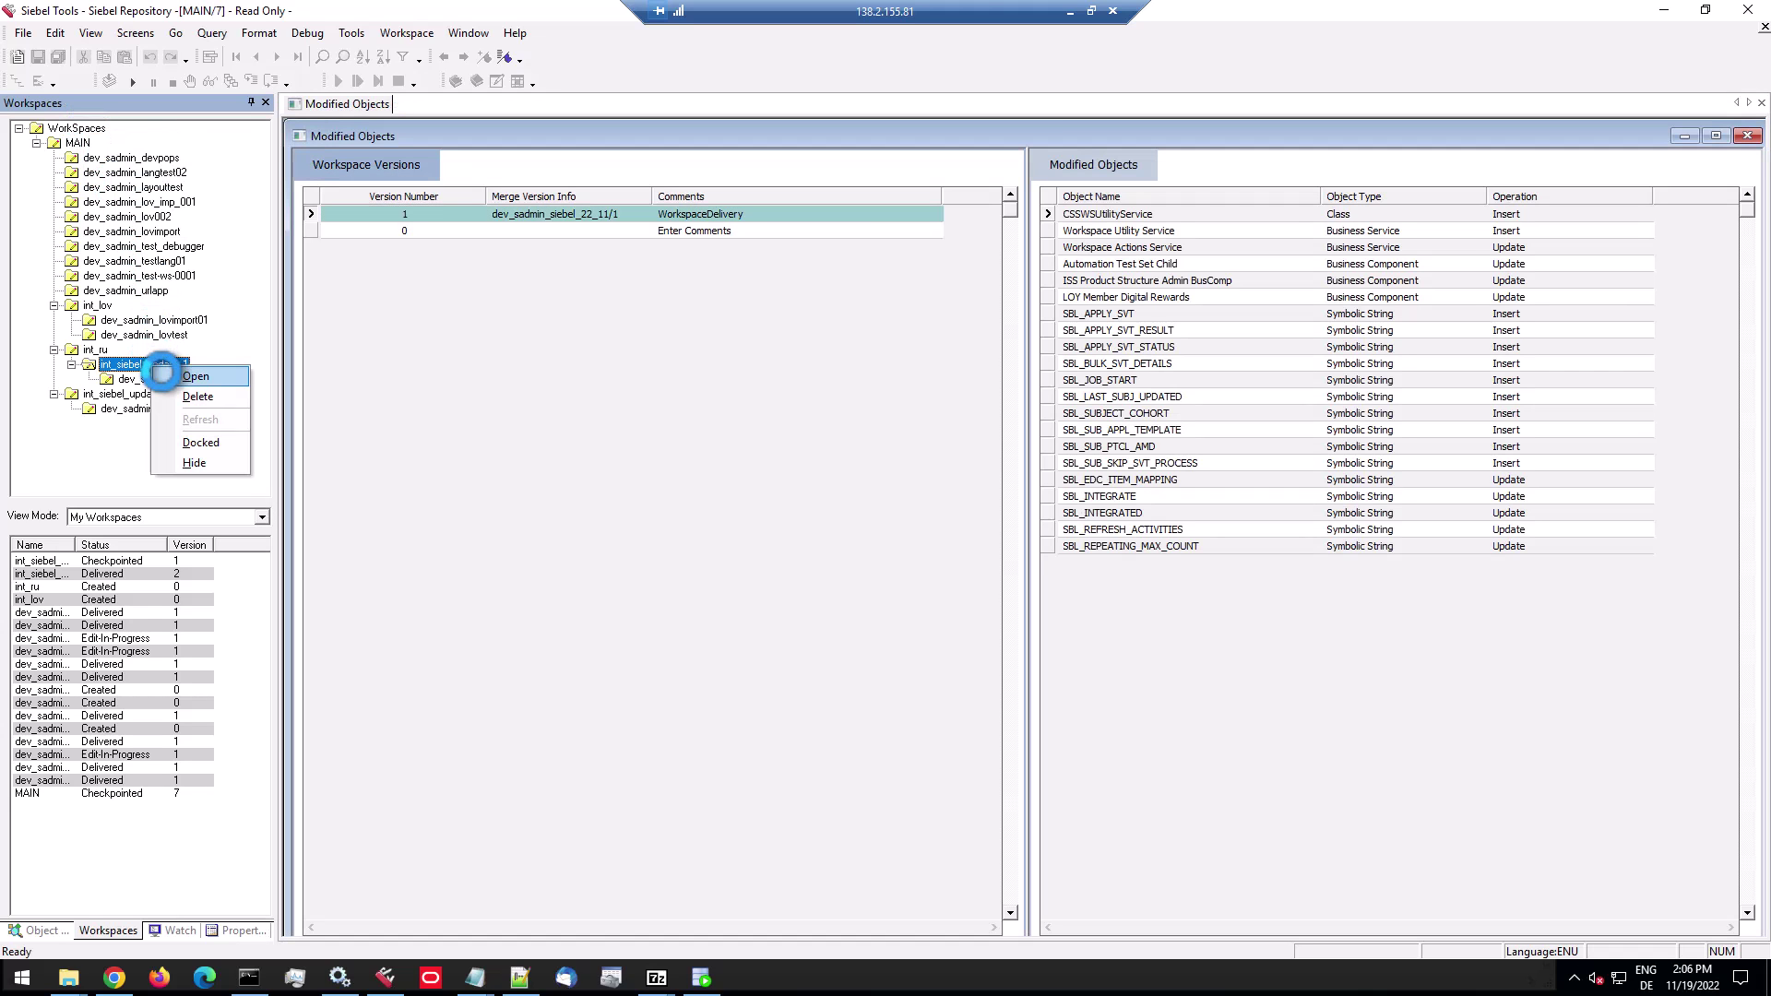
{"action": "left_click", "coordinate": [163, 375]}
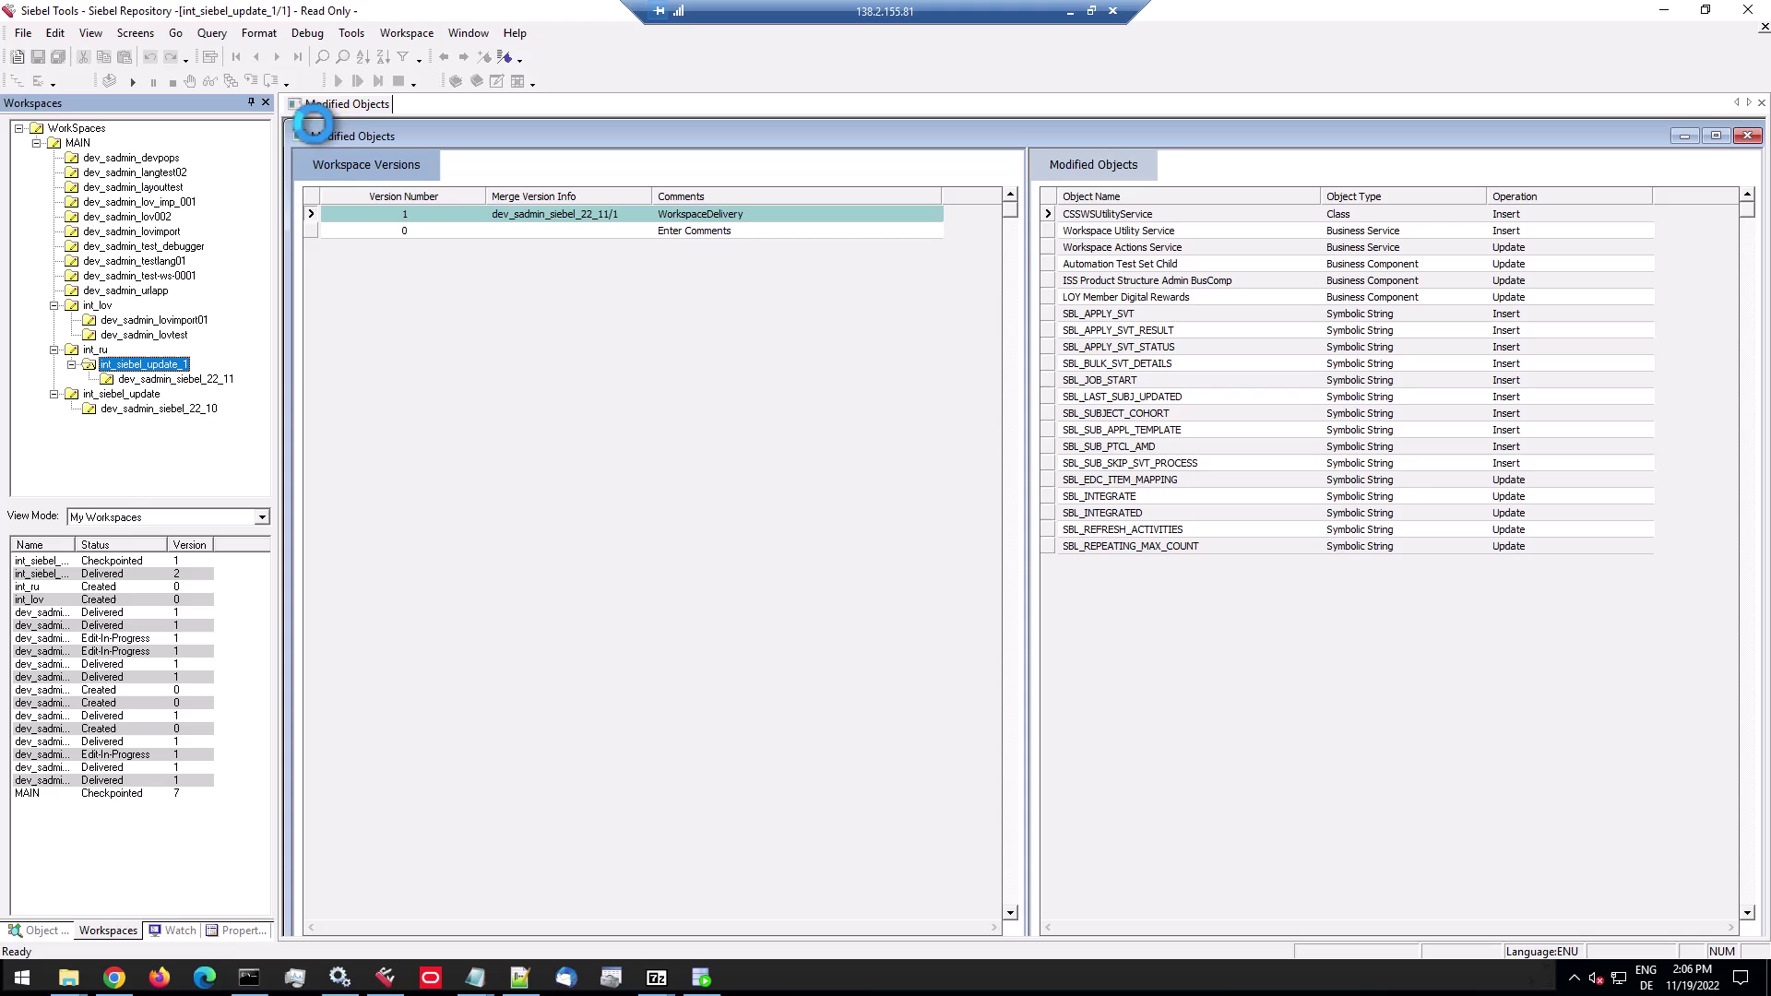
Submit int_siebel_update_1 for delivery, confirming with Yes.
{"action": "left_click", "coordinate": [407, 33]}
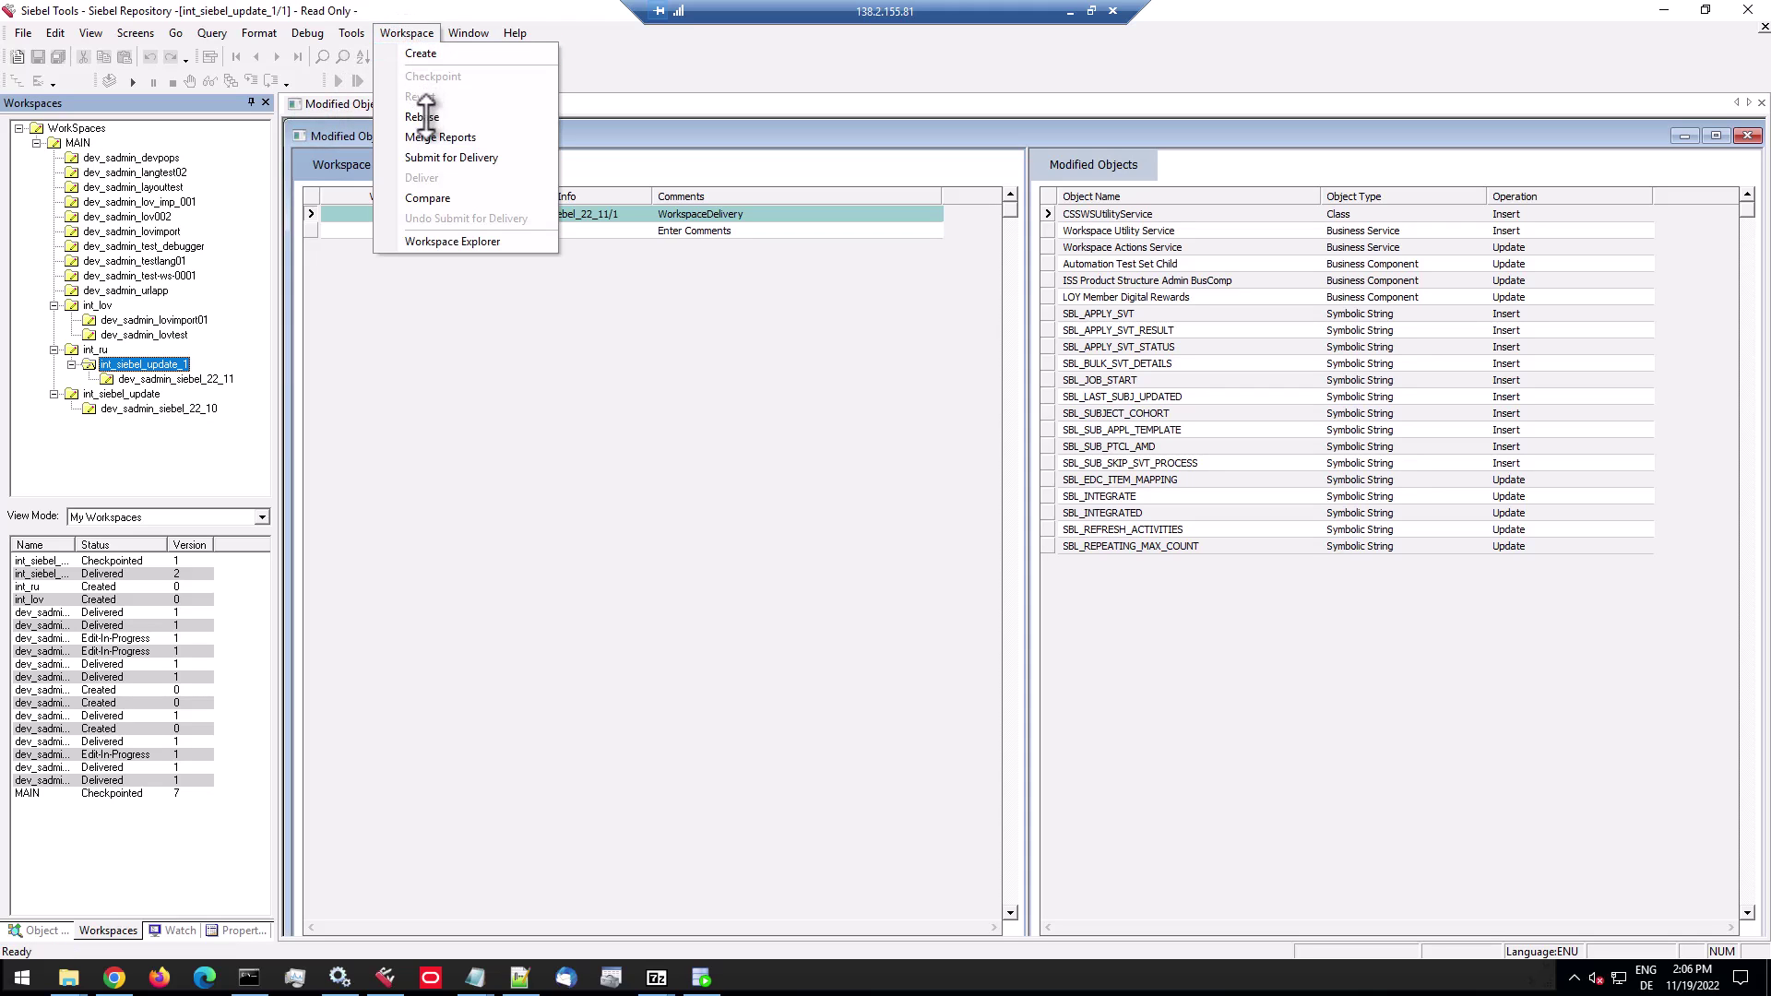
{"action": "left_click", "coordinate": [425, 157]}
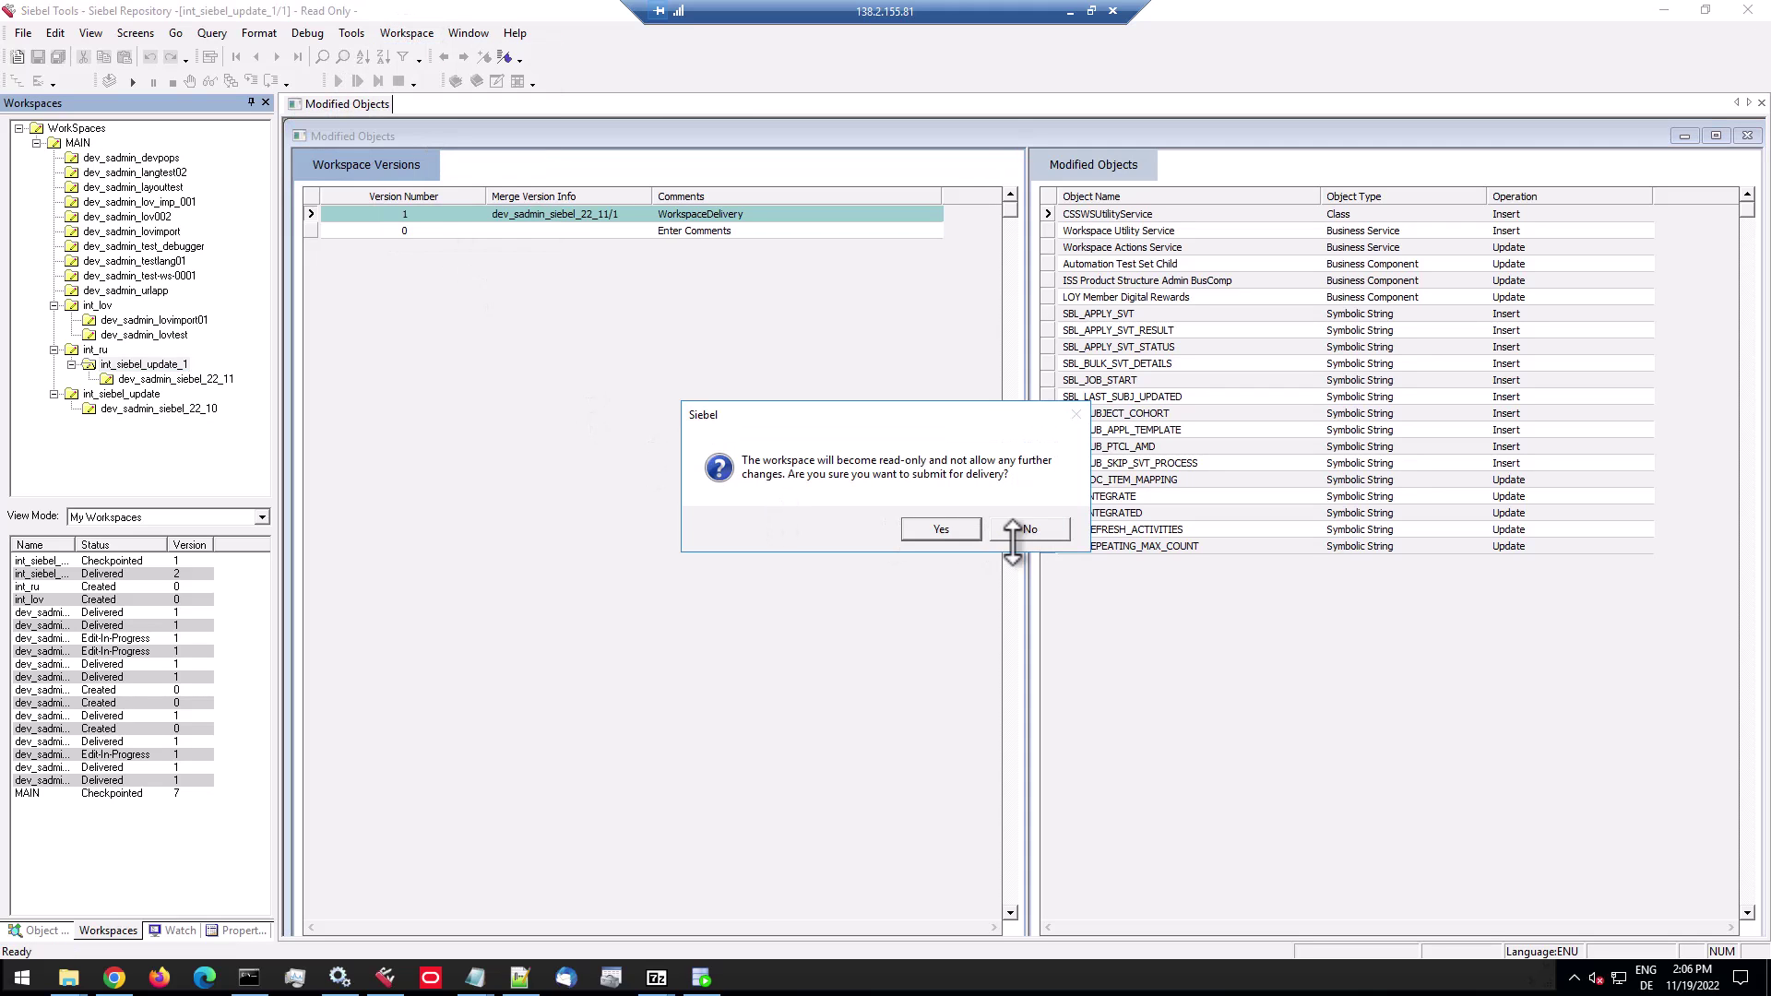
{"action": "left_click", "coordinate": [939, 528]}
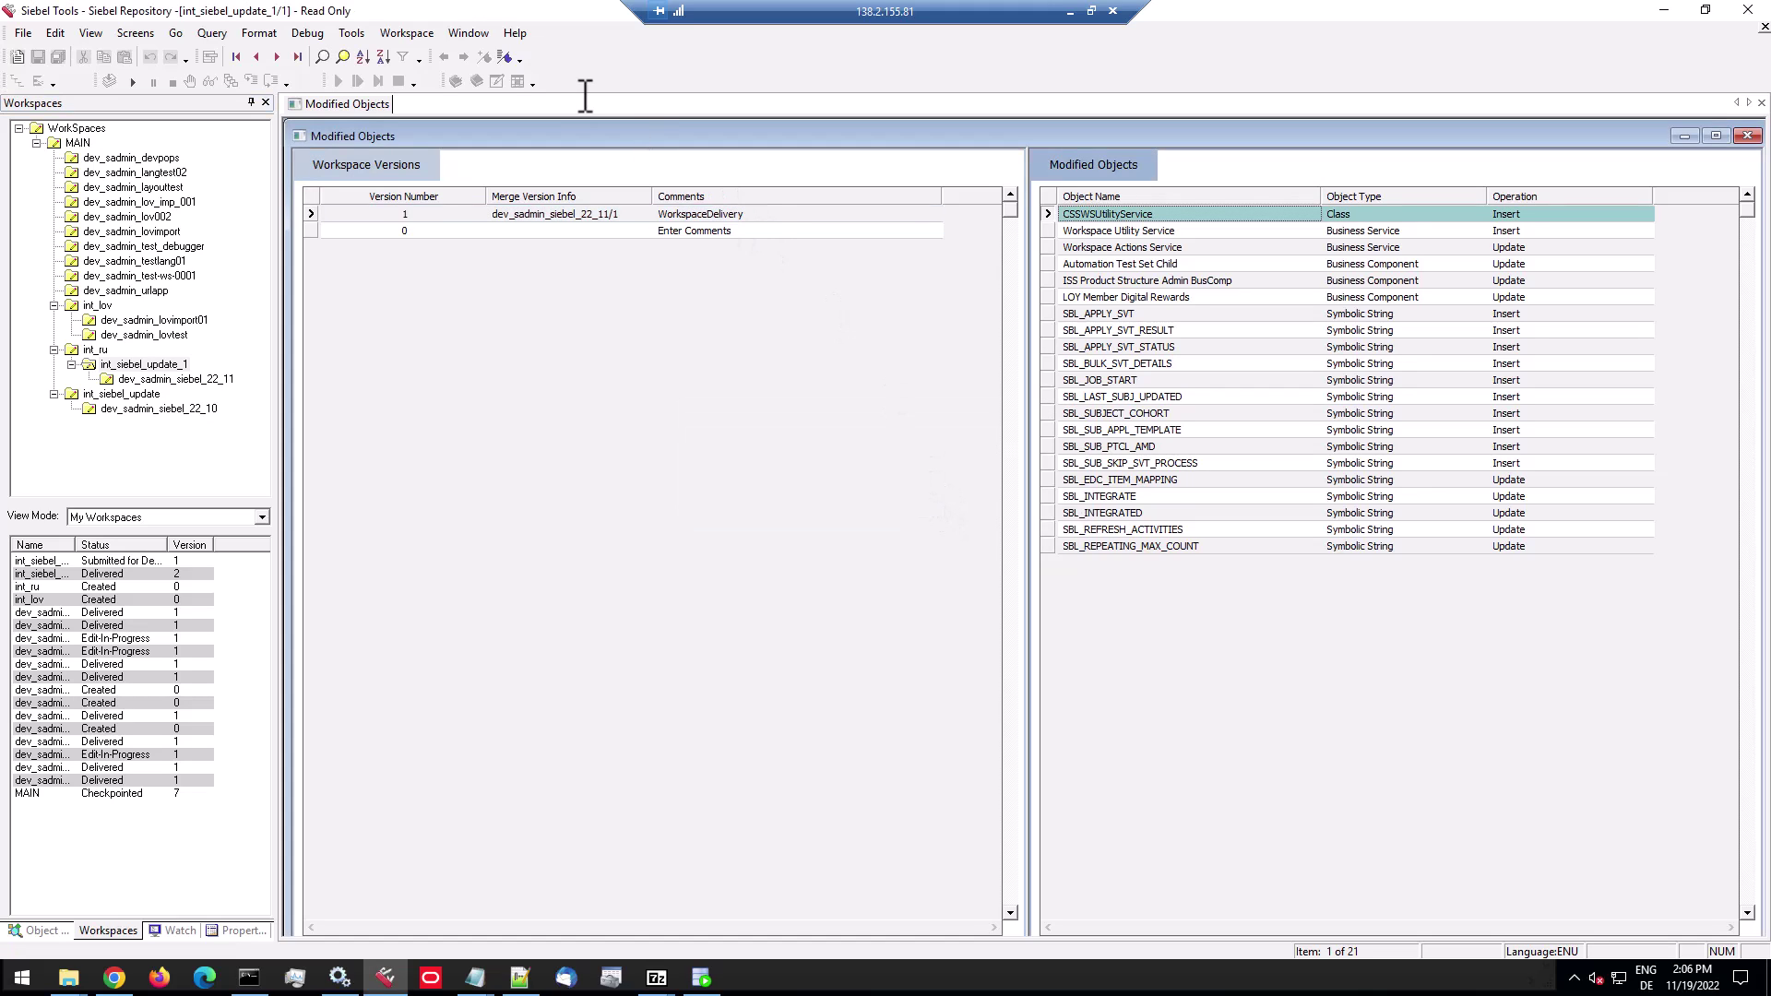
{"action": "left_click", "coordinate": [417, 32]}
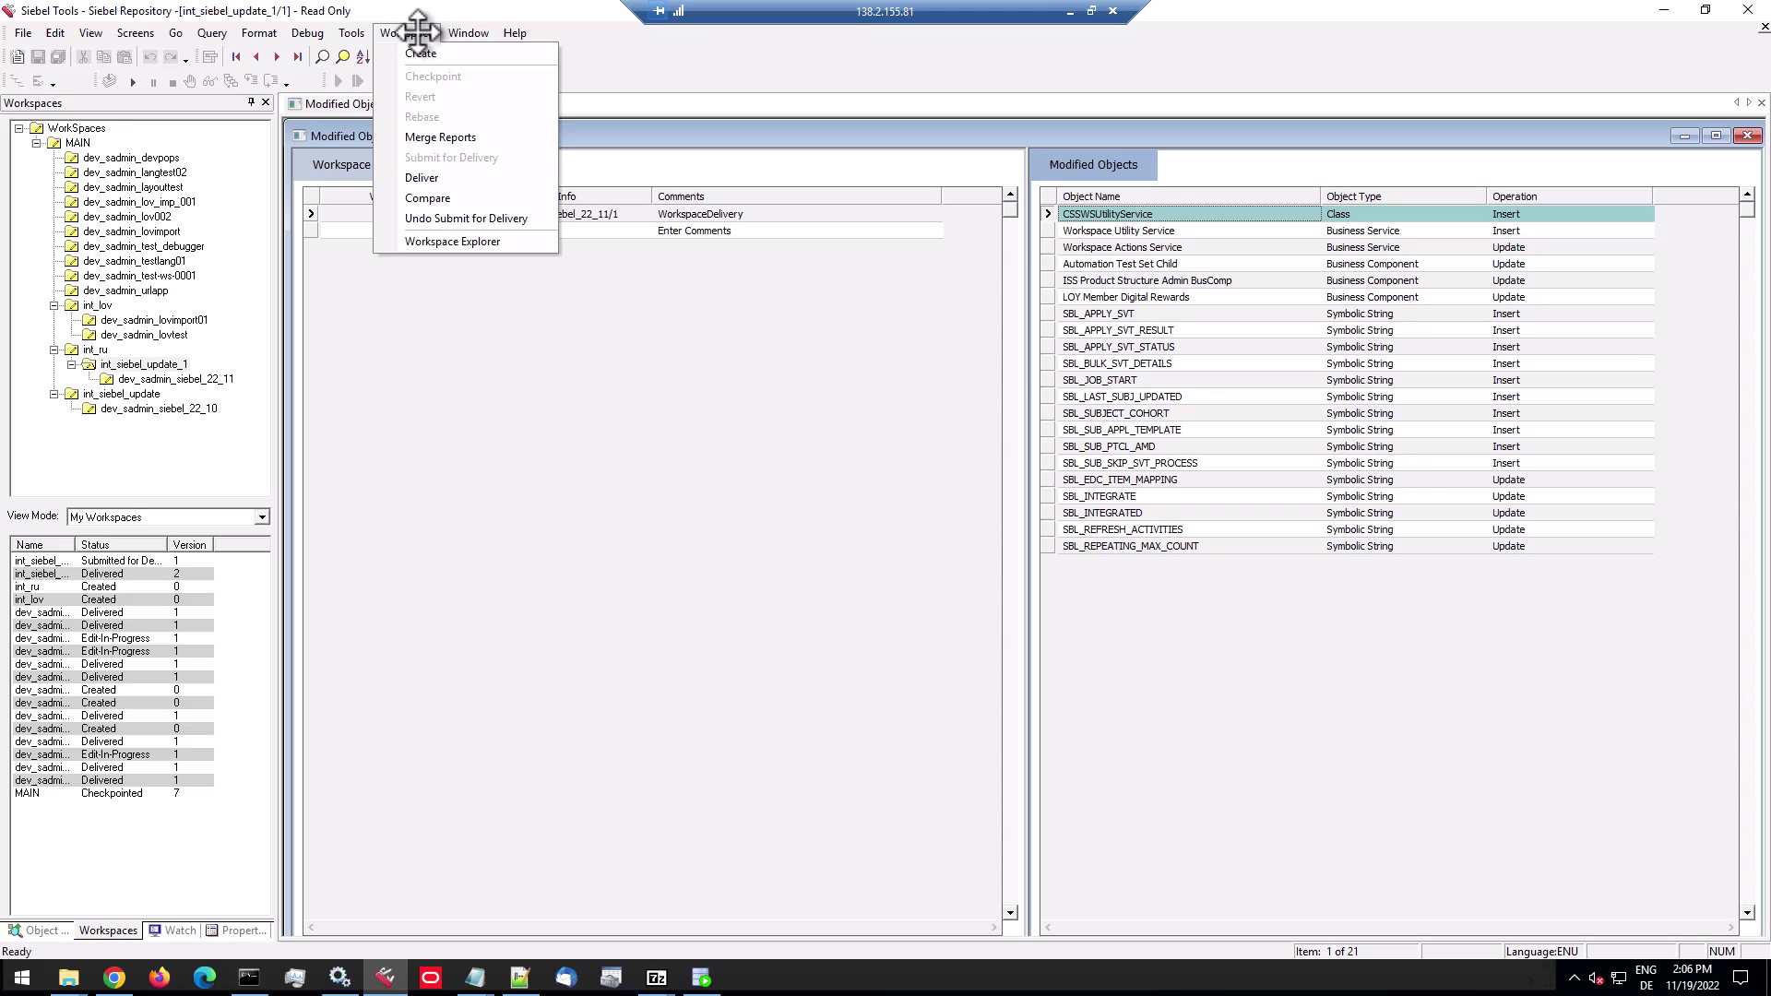
Deliver int_siebel_update_1 to int_ru with comment 'Repo Upgrade 22.11' and start the merge.
{"action": "key", "text": "Escape"}
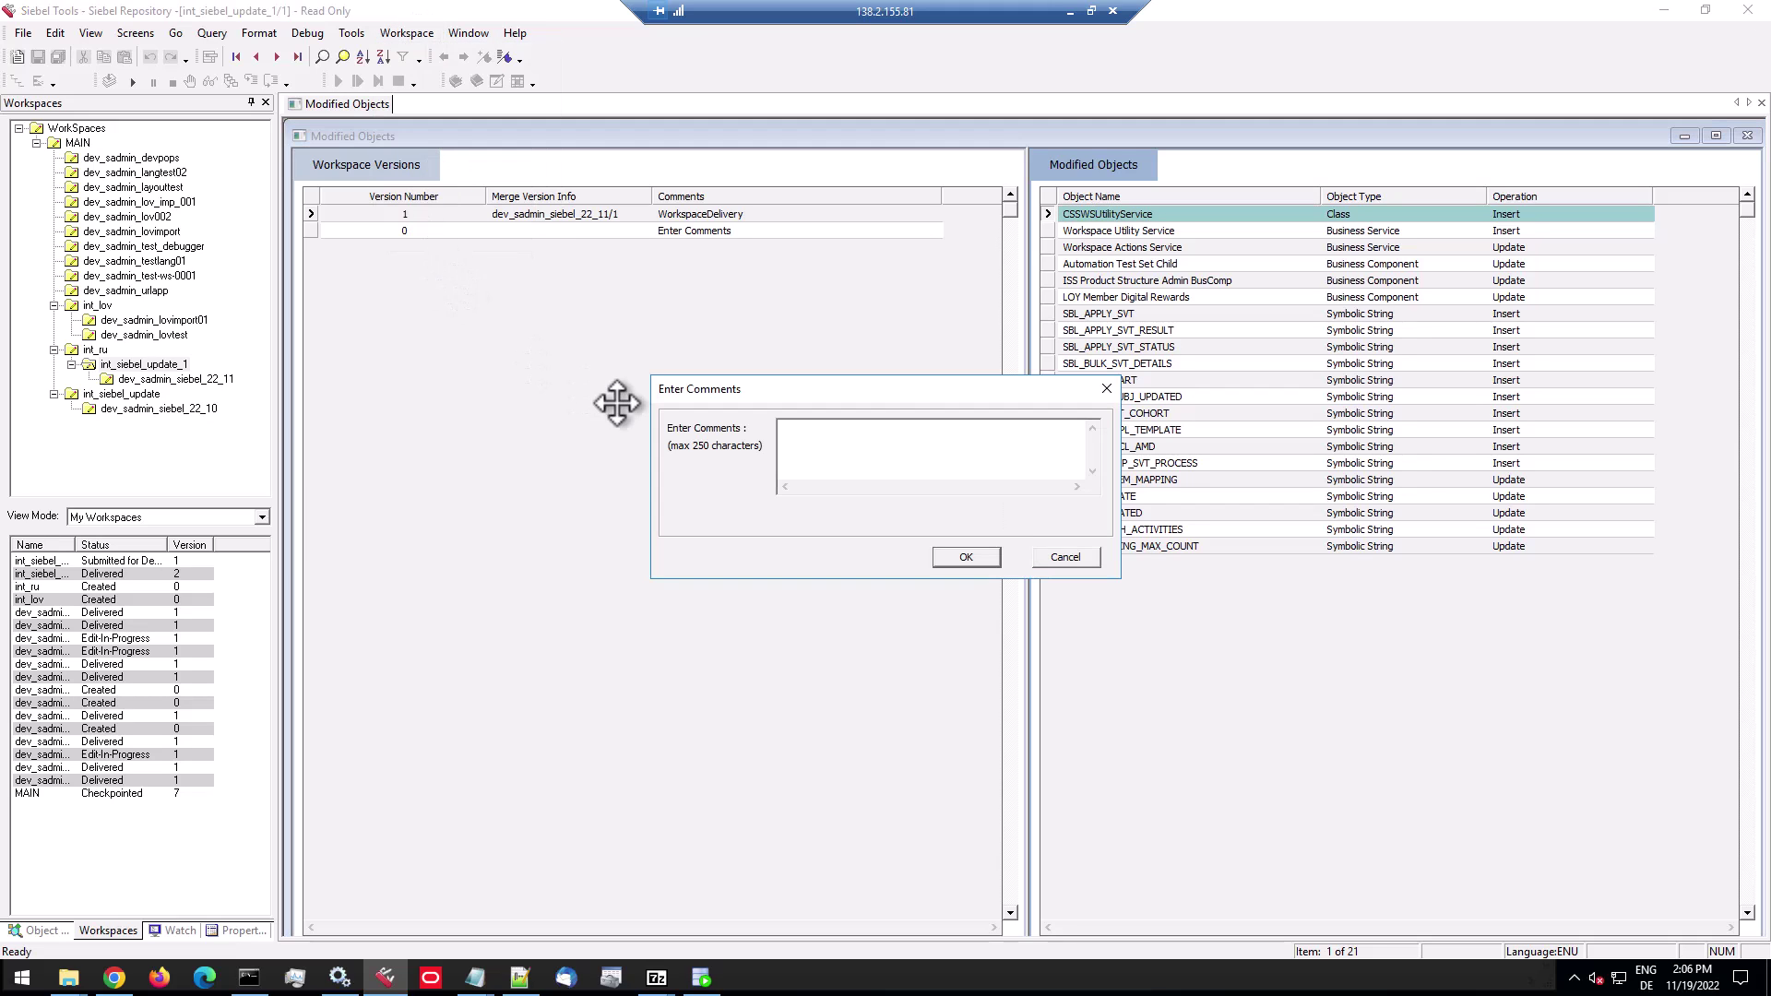
{"action": "type", "text": "R"}
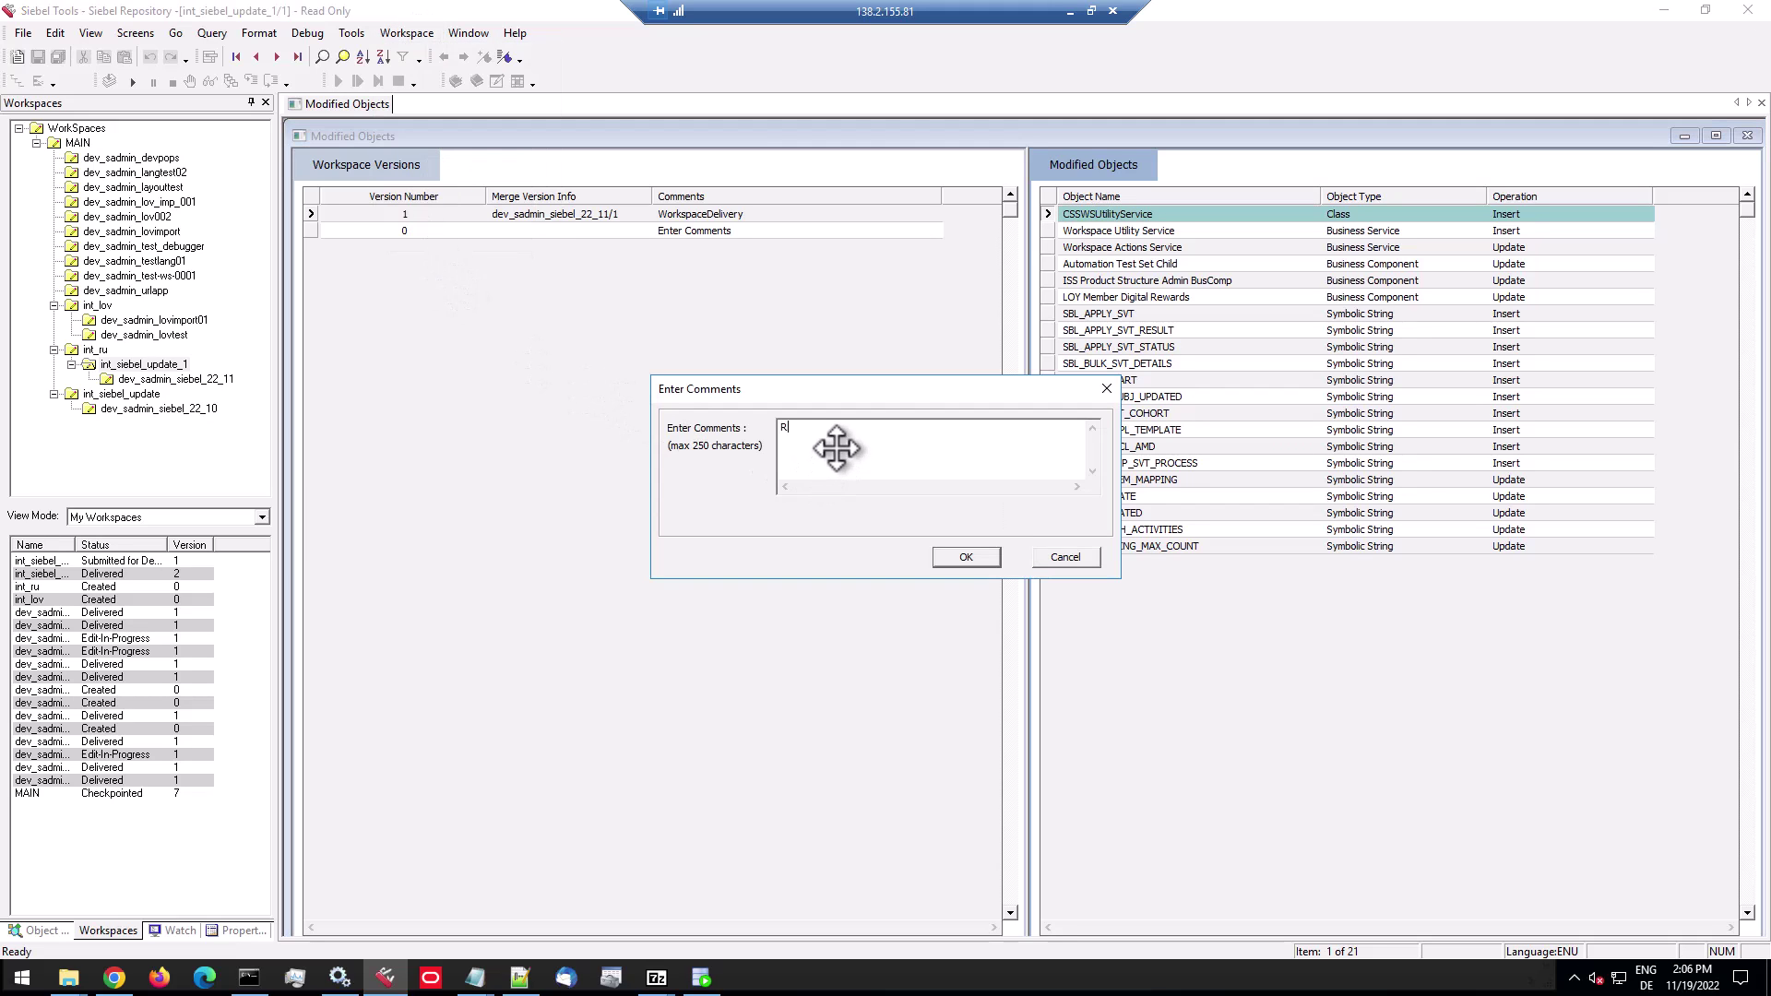
{"action": "type", "text": "epo Upgrade 22.11"}
{"action": "left_click", "coordinate": [959, 557]}
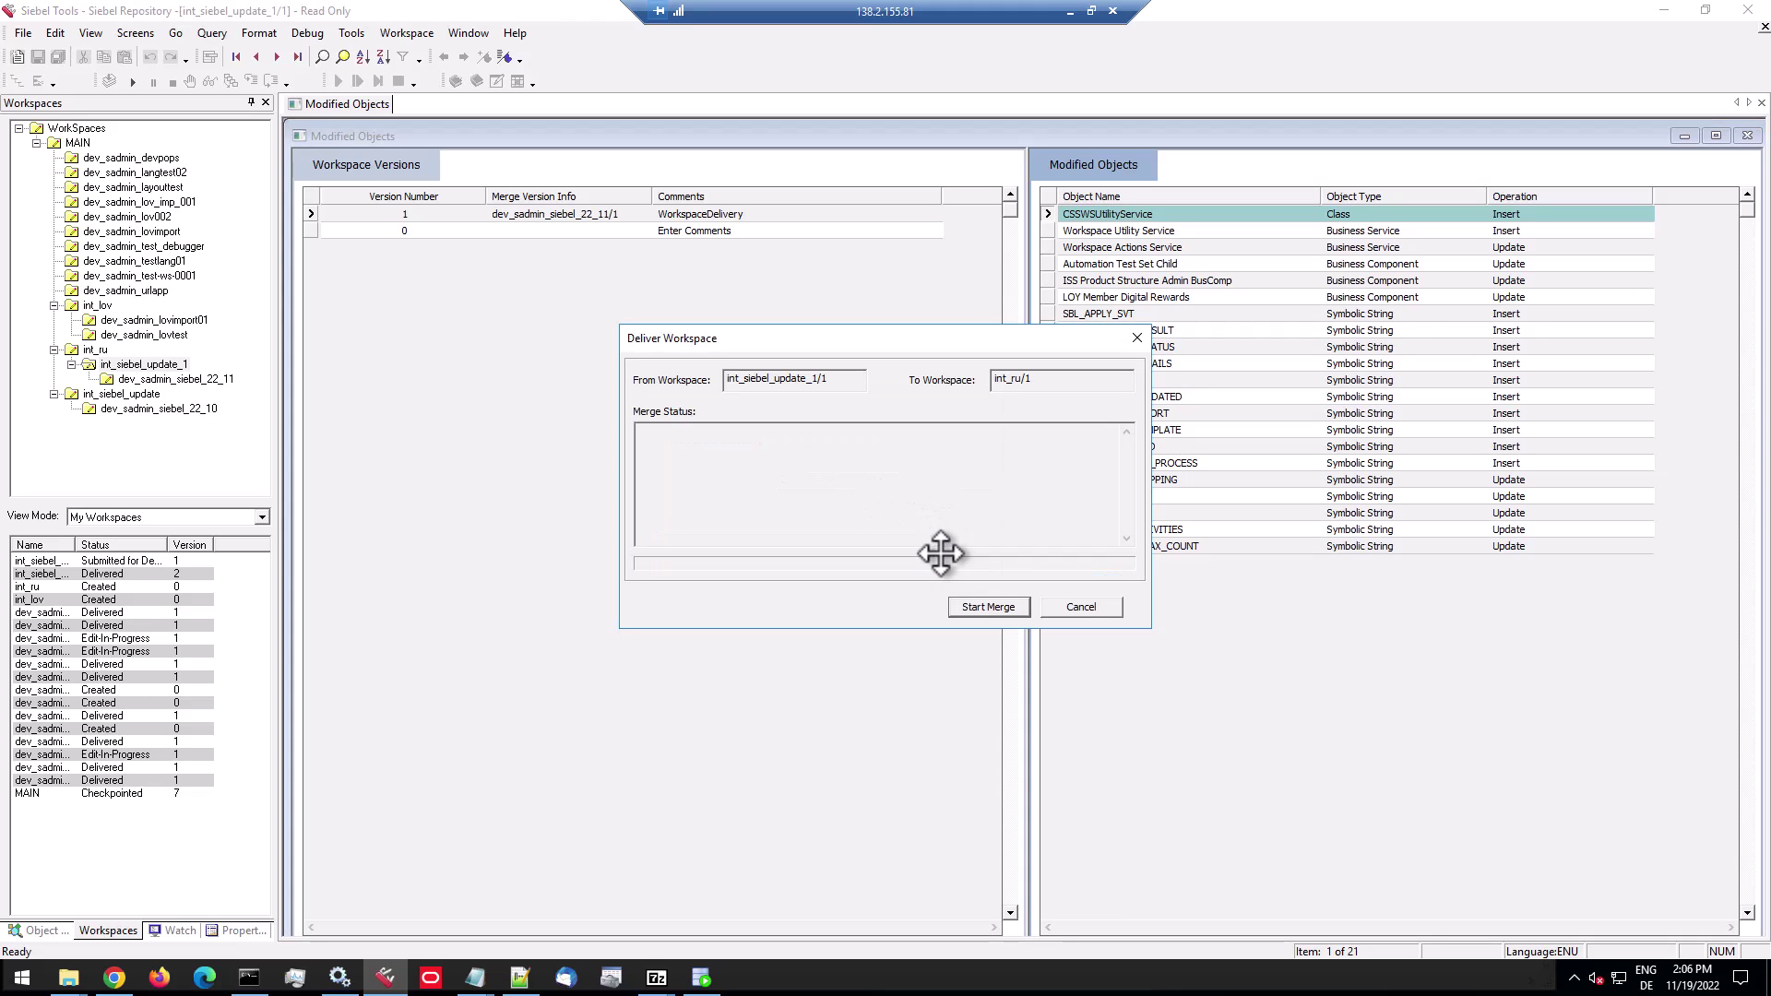
{"action": "left_click", "coordinate": [980, 607]}
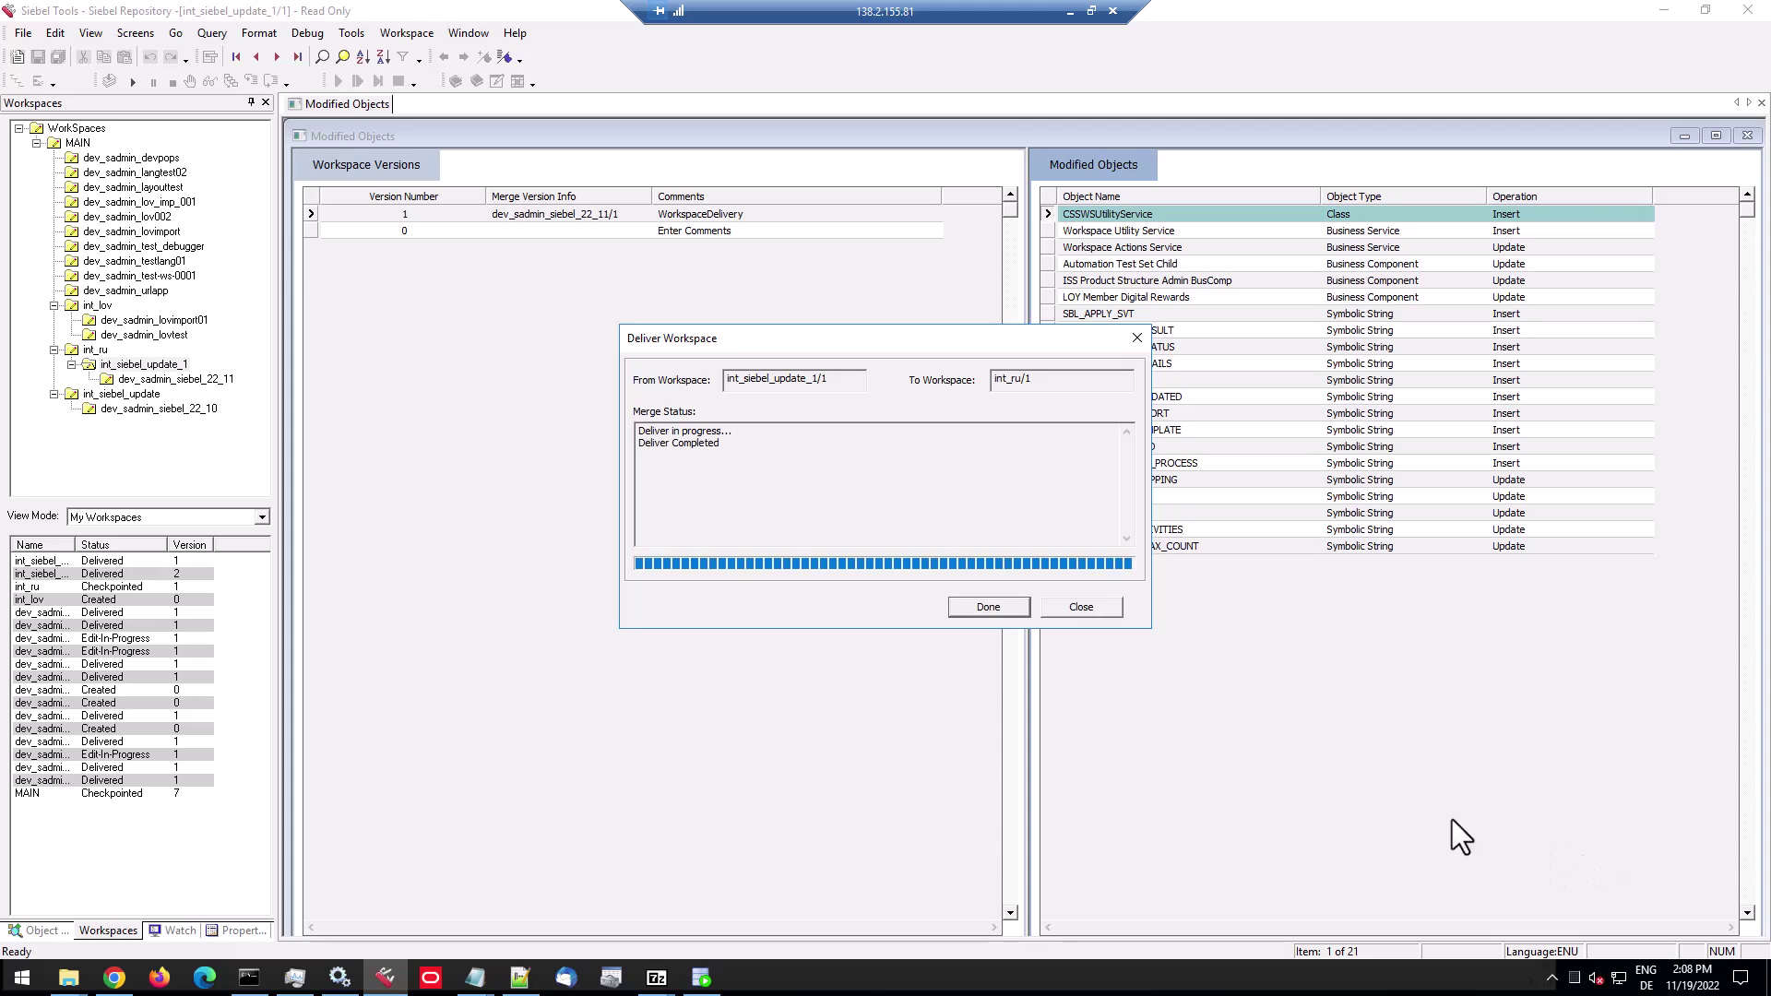
Close the finished delivery, refresh the workspace tree, and view int_ru's modified objects.
{"action": "left_click", "coordinate": [989, 607]}
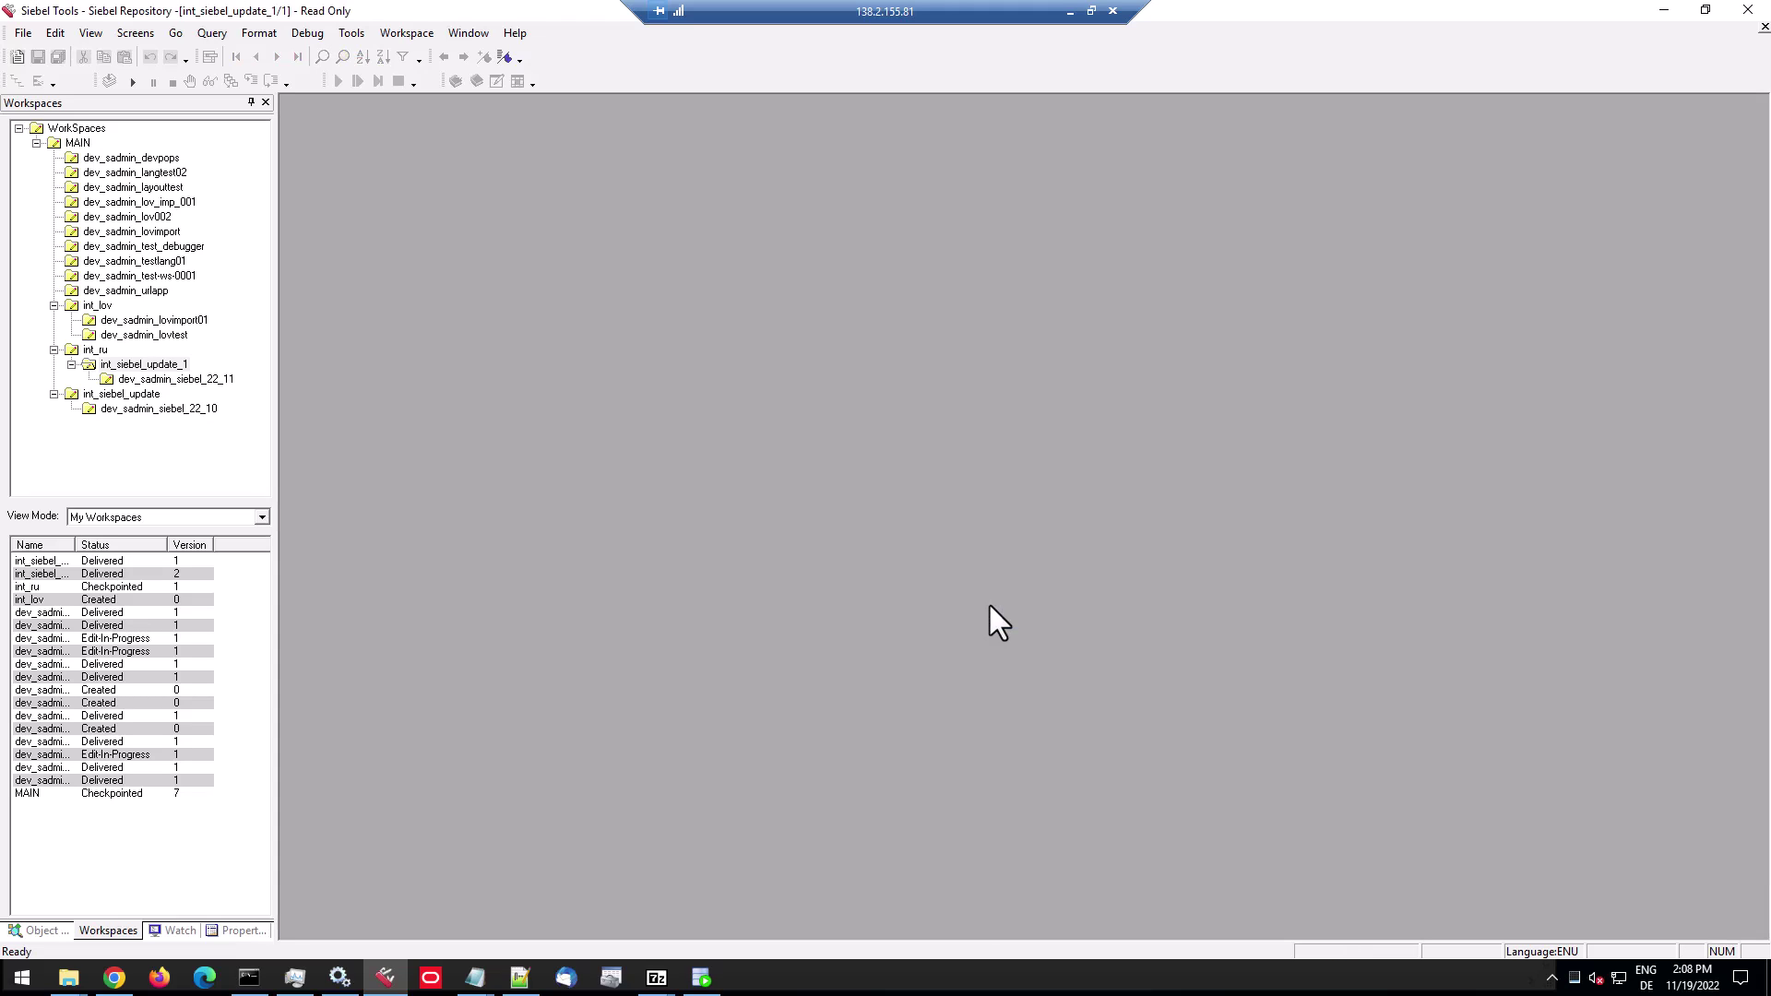
{"action": "left_click", "coordinate": [93, 352]}
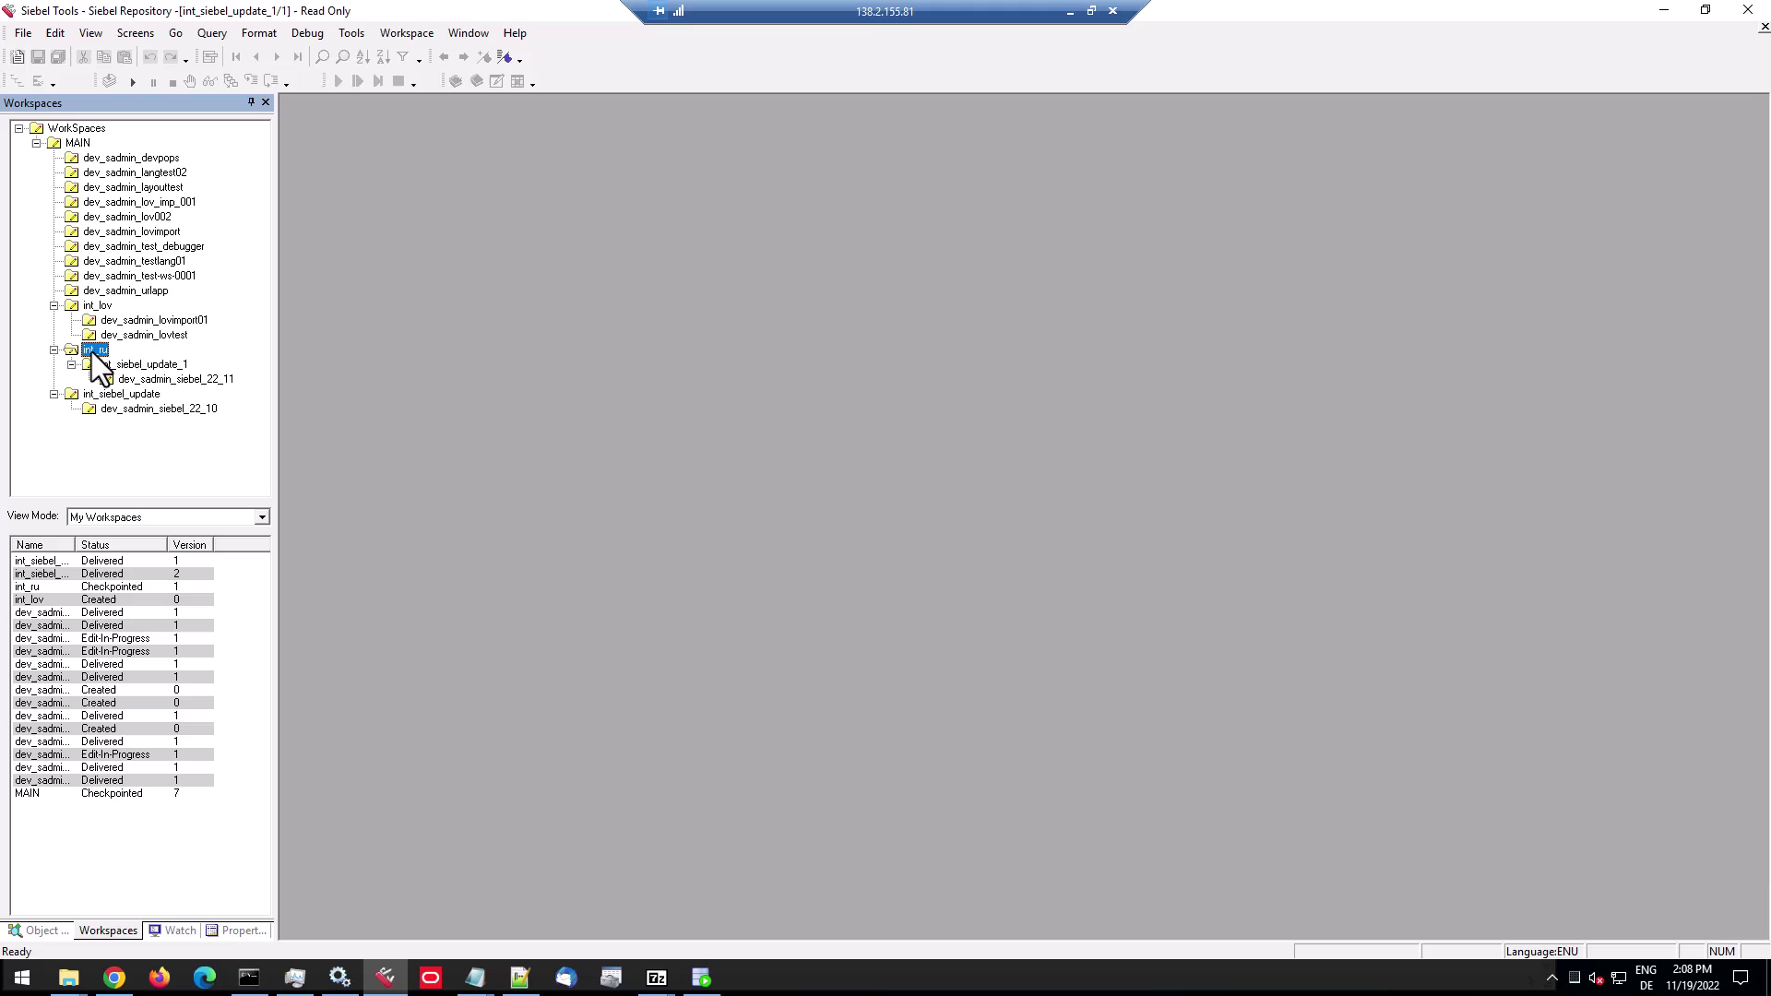
{"action": "left_click", "coordinate": [90, 130]}
{"action": "right_click", "coordinate": [90, 129]}
{"action": "left_click", "coordinate": [115, 181]}
{"action": "left_click", "coordinate": [96, 351]}
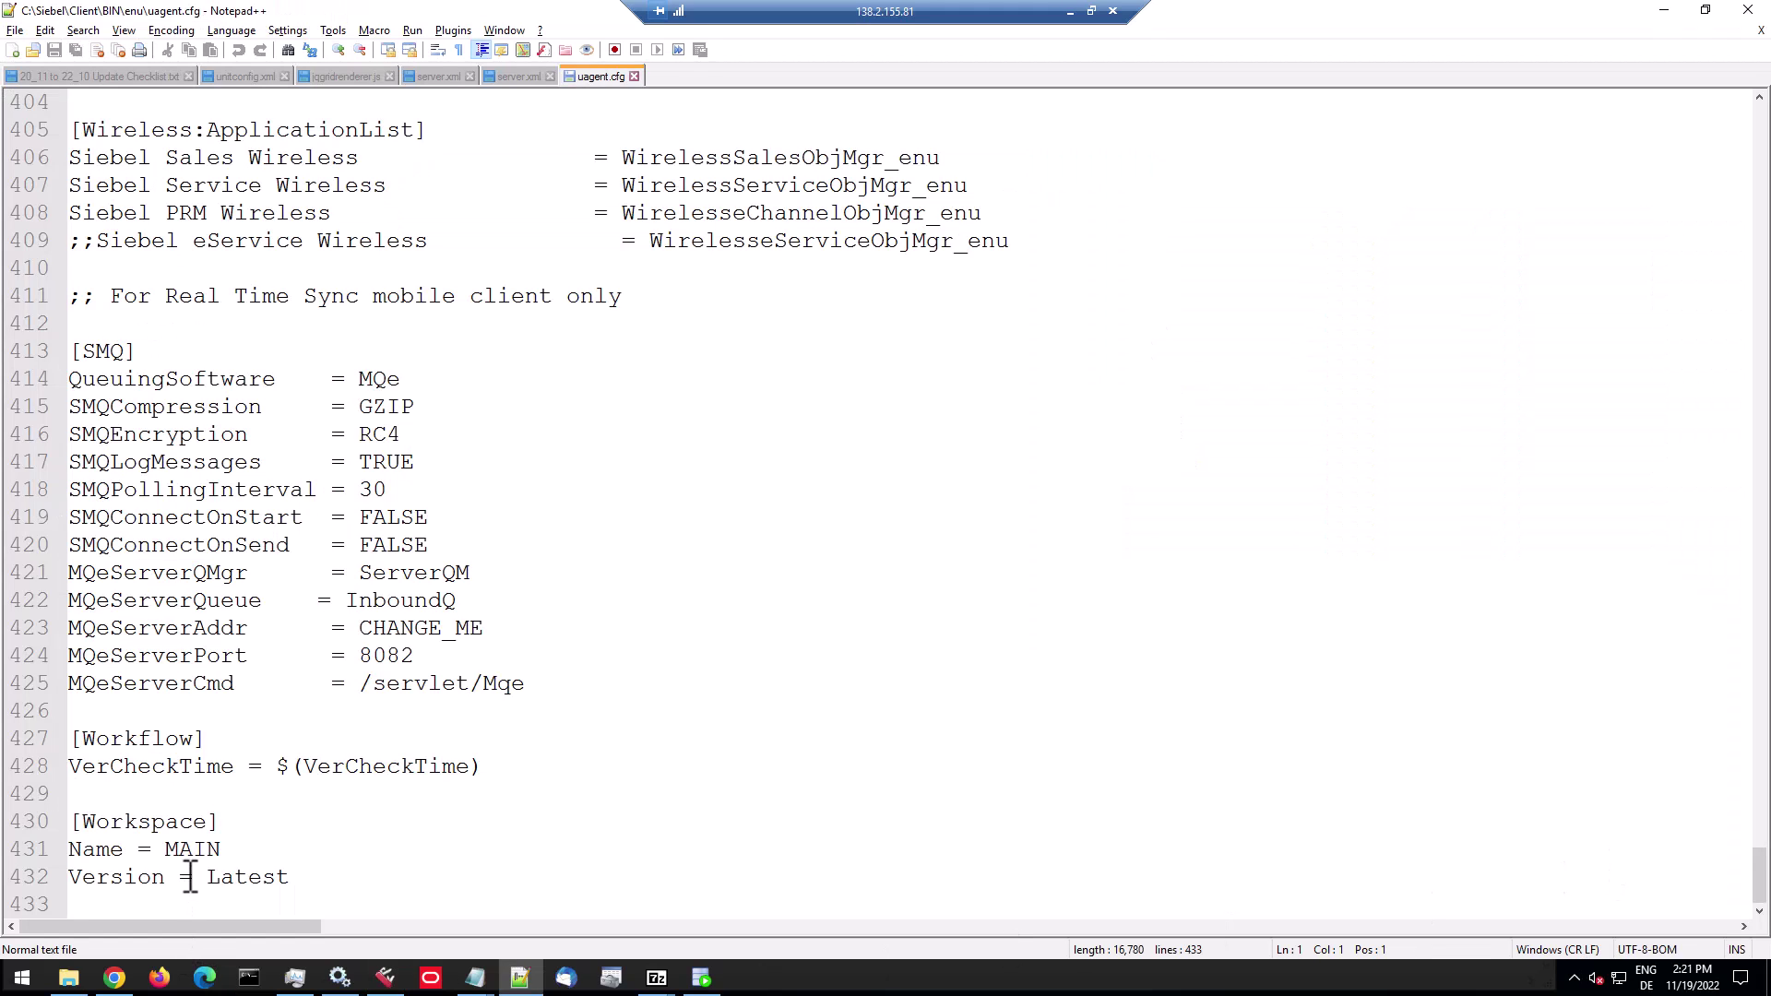
Change the uagent.cfg [Workspace] Name from MAIN to int_ru and save the file.
{"action": "double_click", "coordinate": [197, 853]}
{"action": "type", "text": "int_ru"}
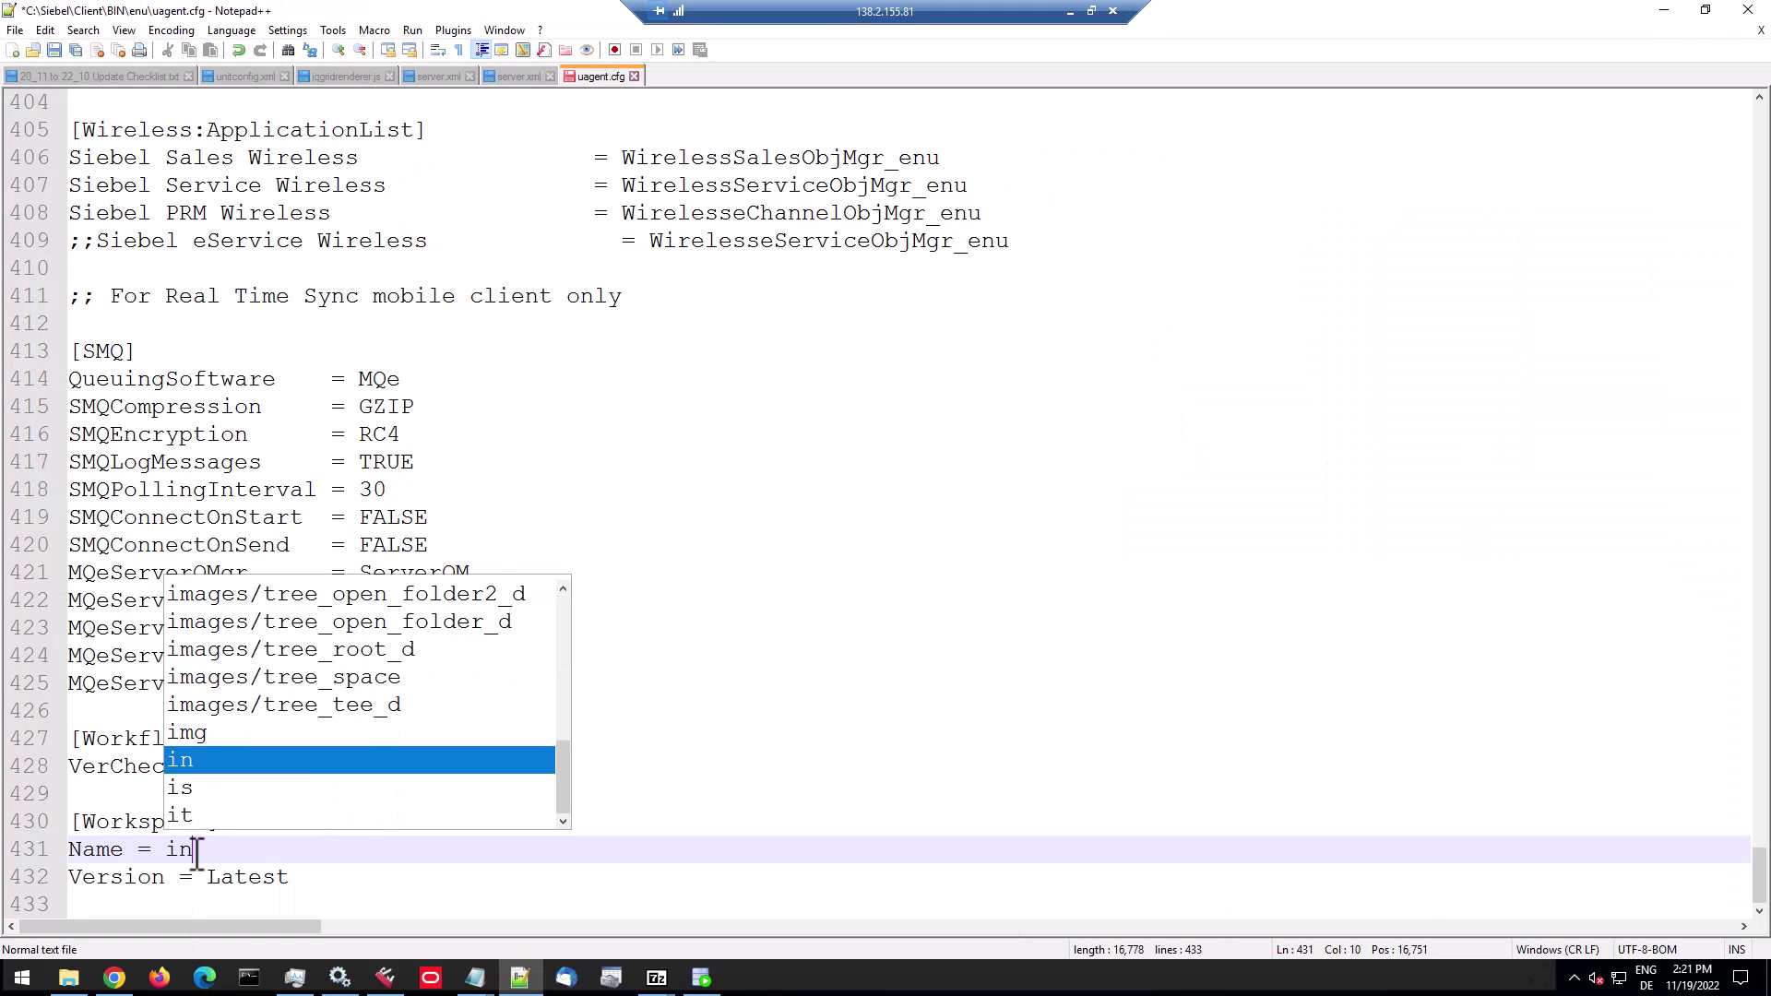
{"action": "left_click", "coordinate": [247, 876]}
{"action": "key", "text": "ctrl+s"}
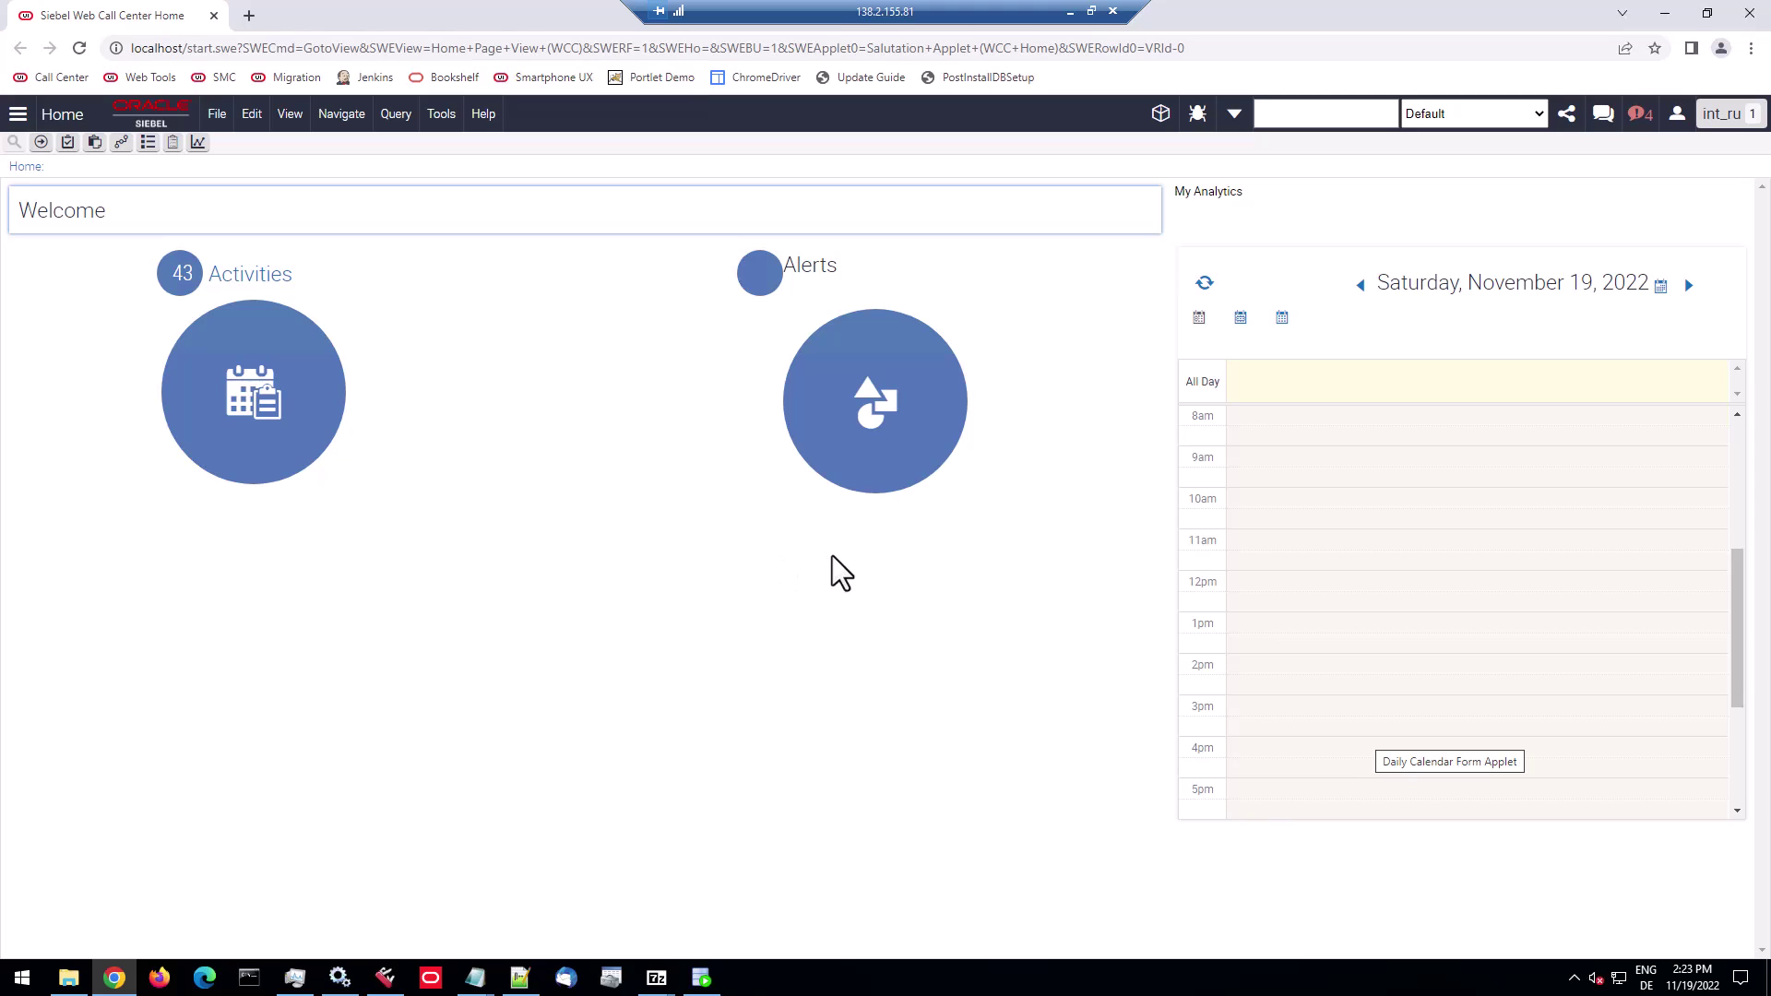
{"action": "left_click", "coordinate": [476, 114]}
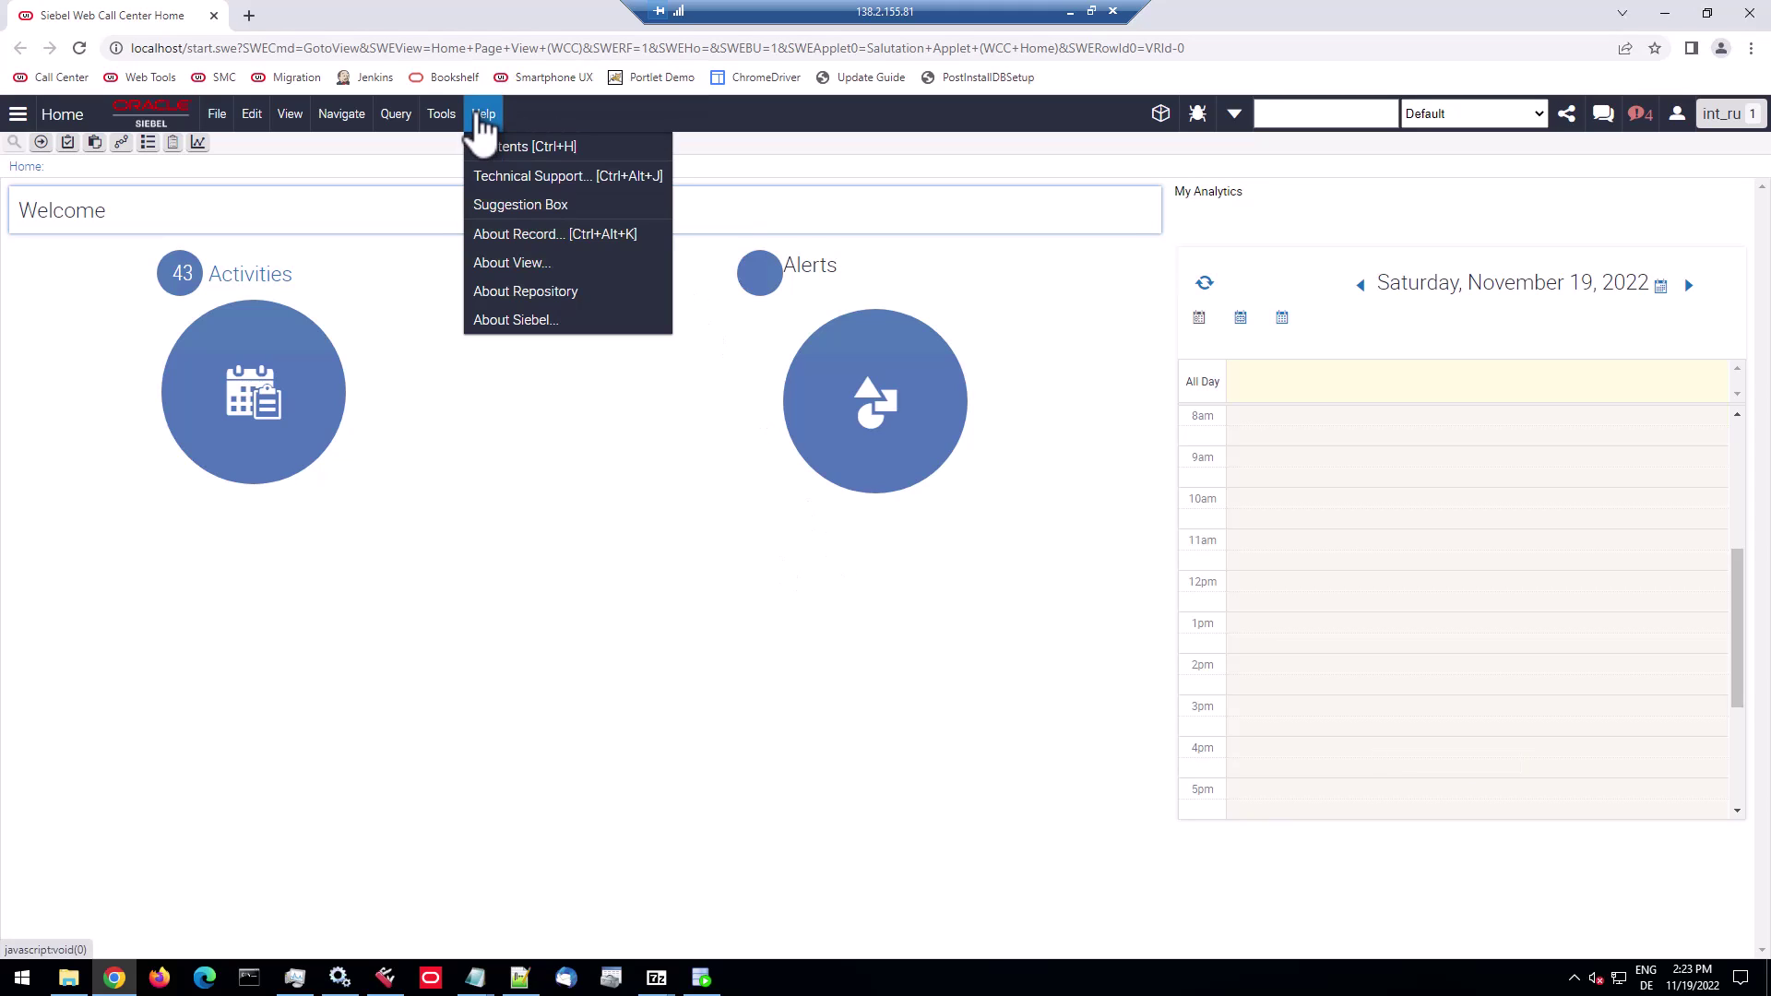
{"action": "left_click", "coordinate": [503, 177]}
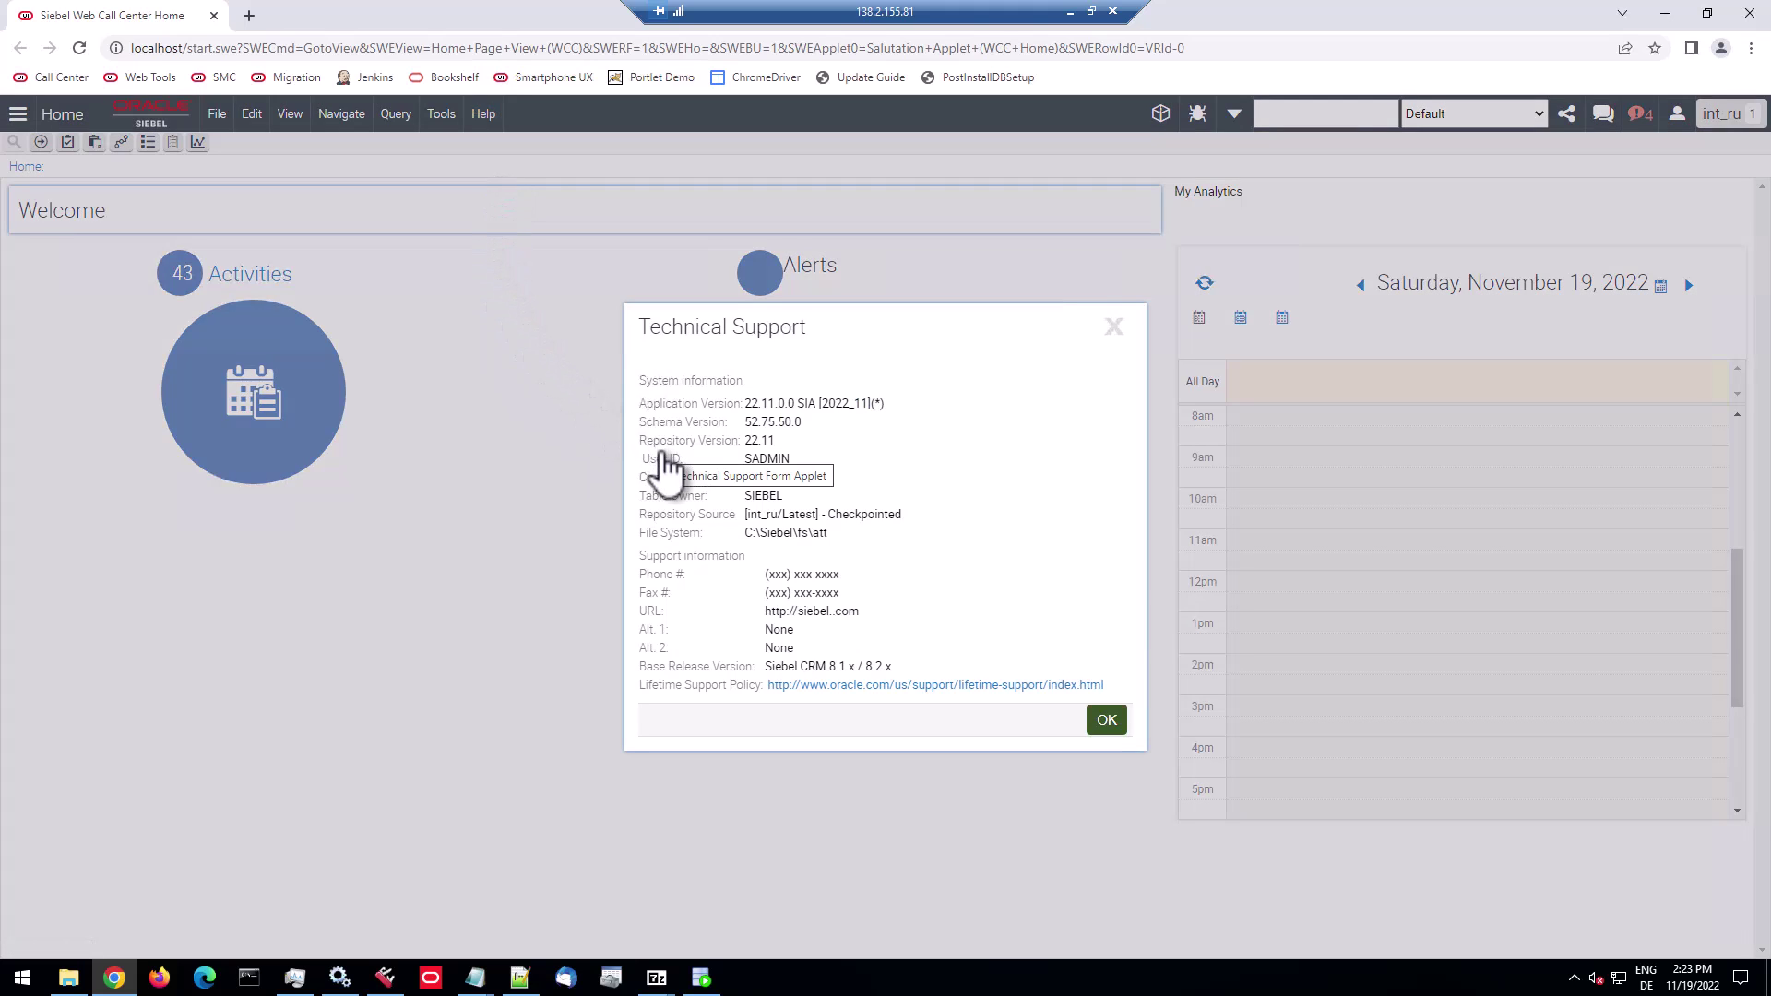
{"action": "left_click_drag", "start_coordinate": [745, 514], "coordinate": [815, 514]}
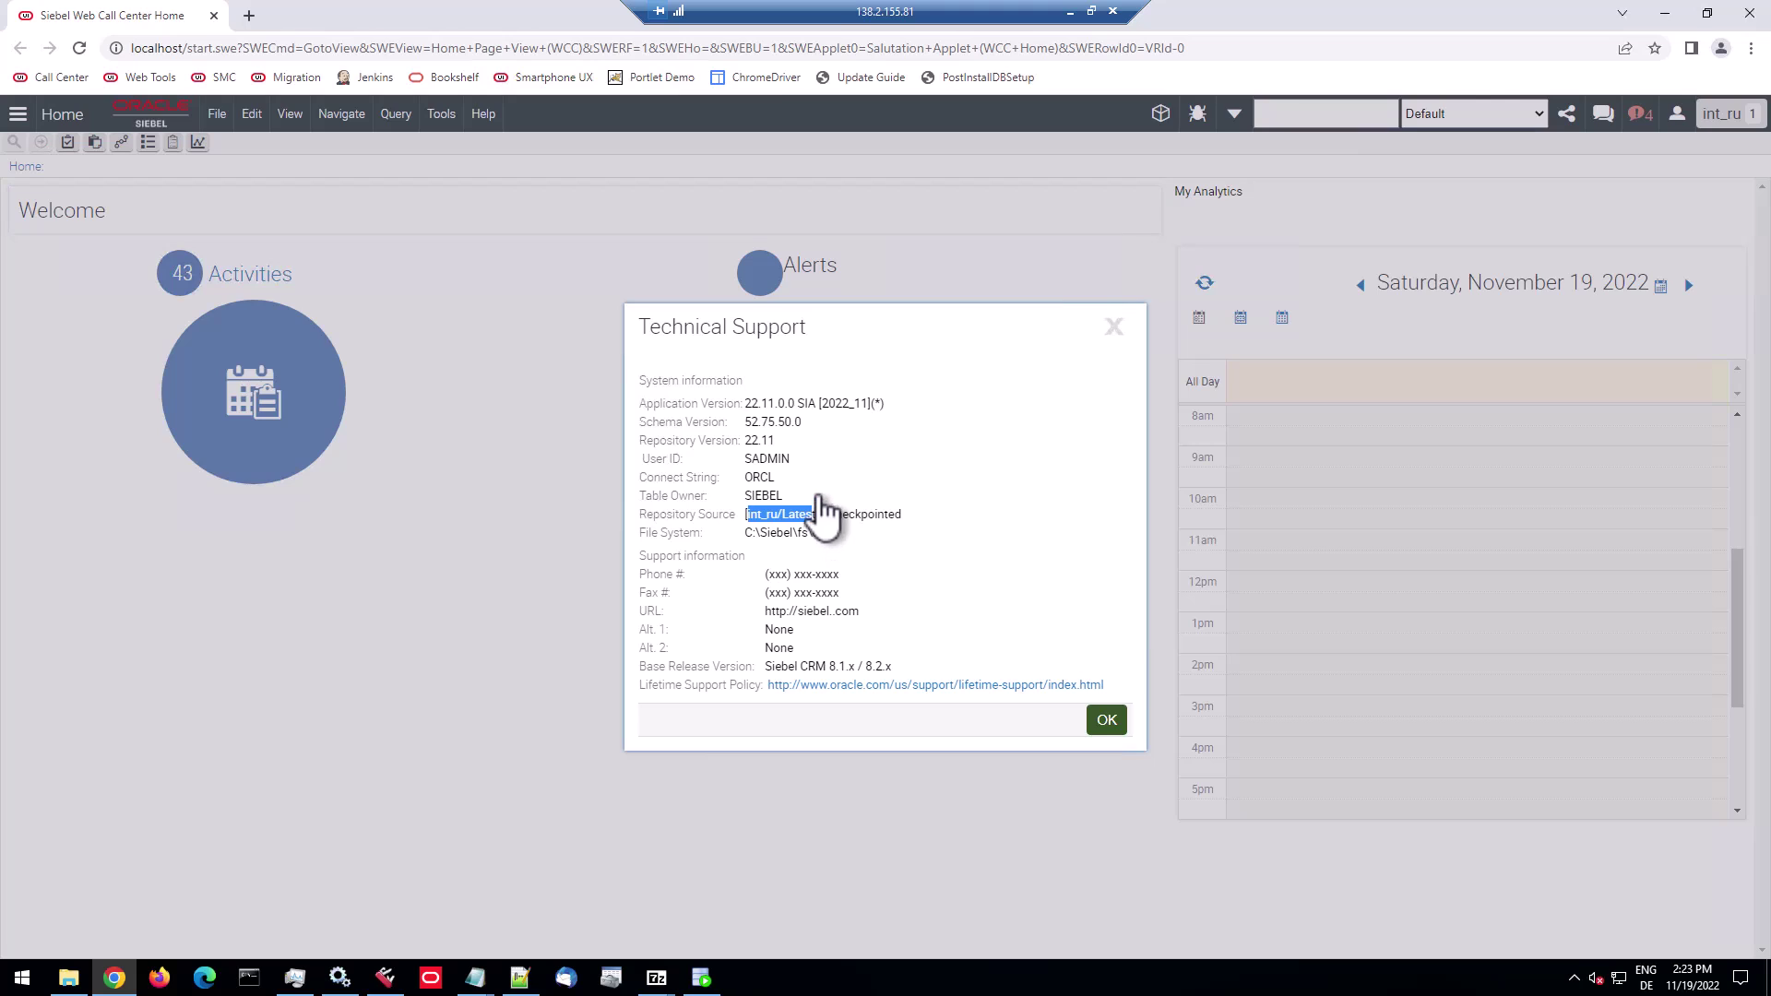
{"action": "left_click_drag", "start_coordinate": [778, 442], "coordinate": [648, 443]}
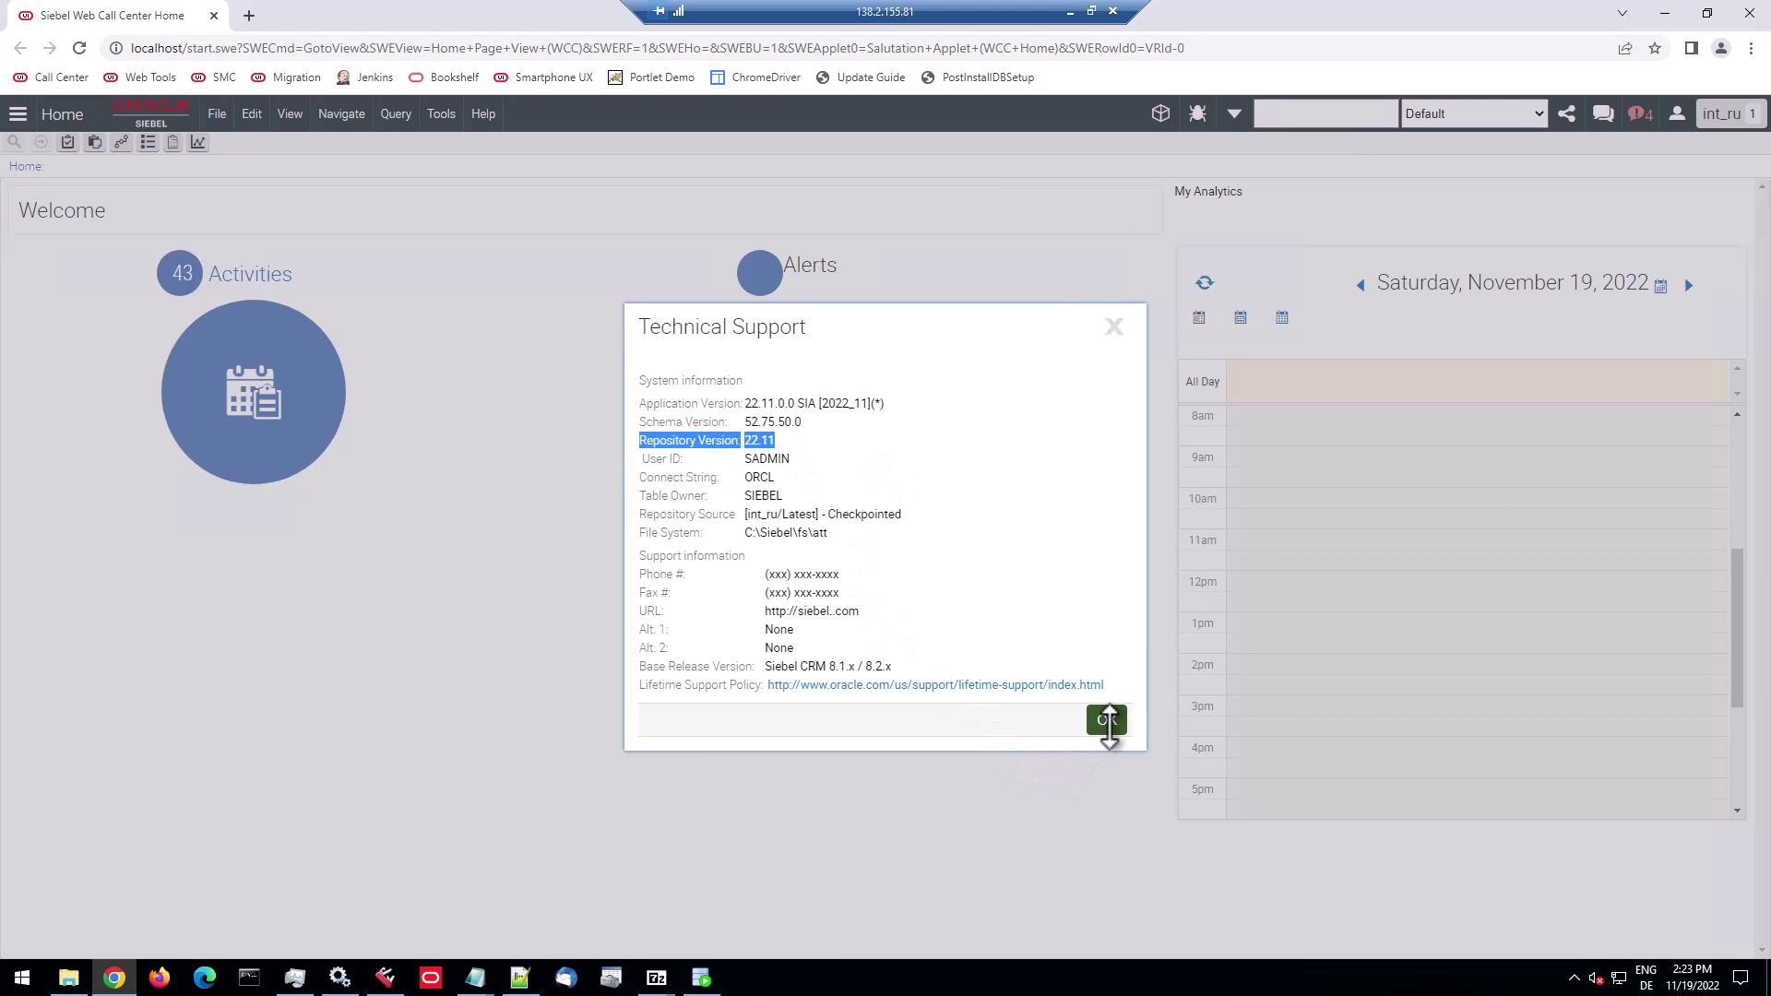
{"action": "left_click", "coordinate": [1107, 719]}
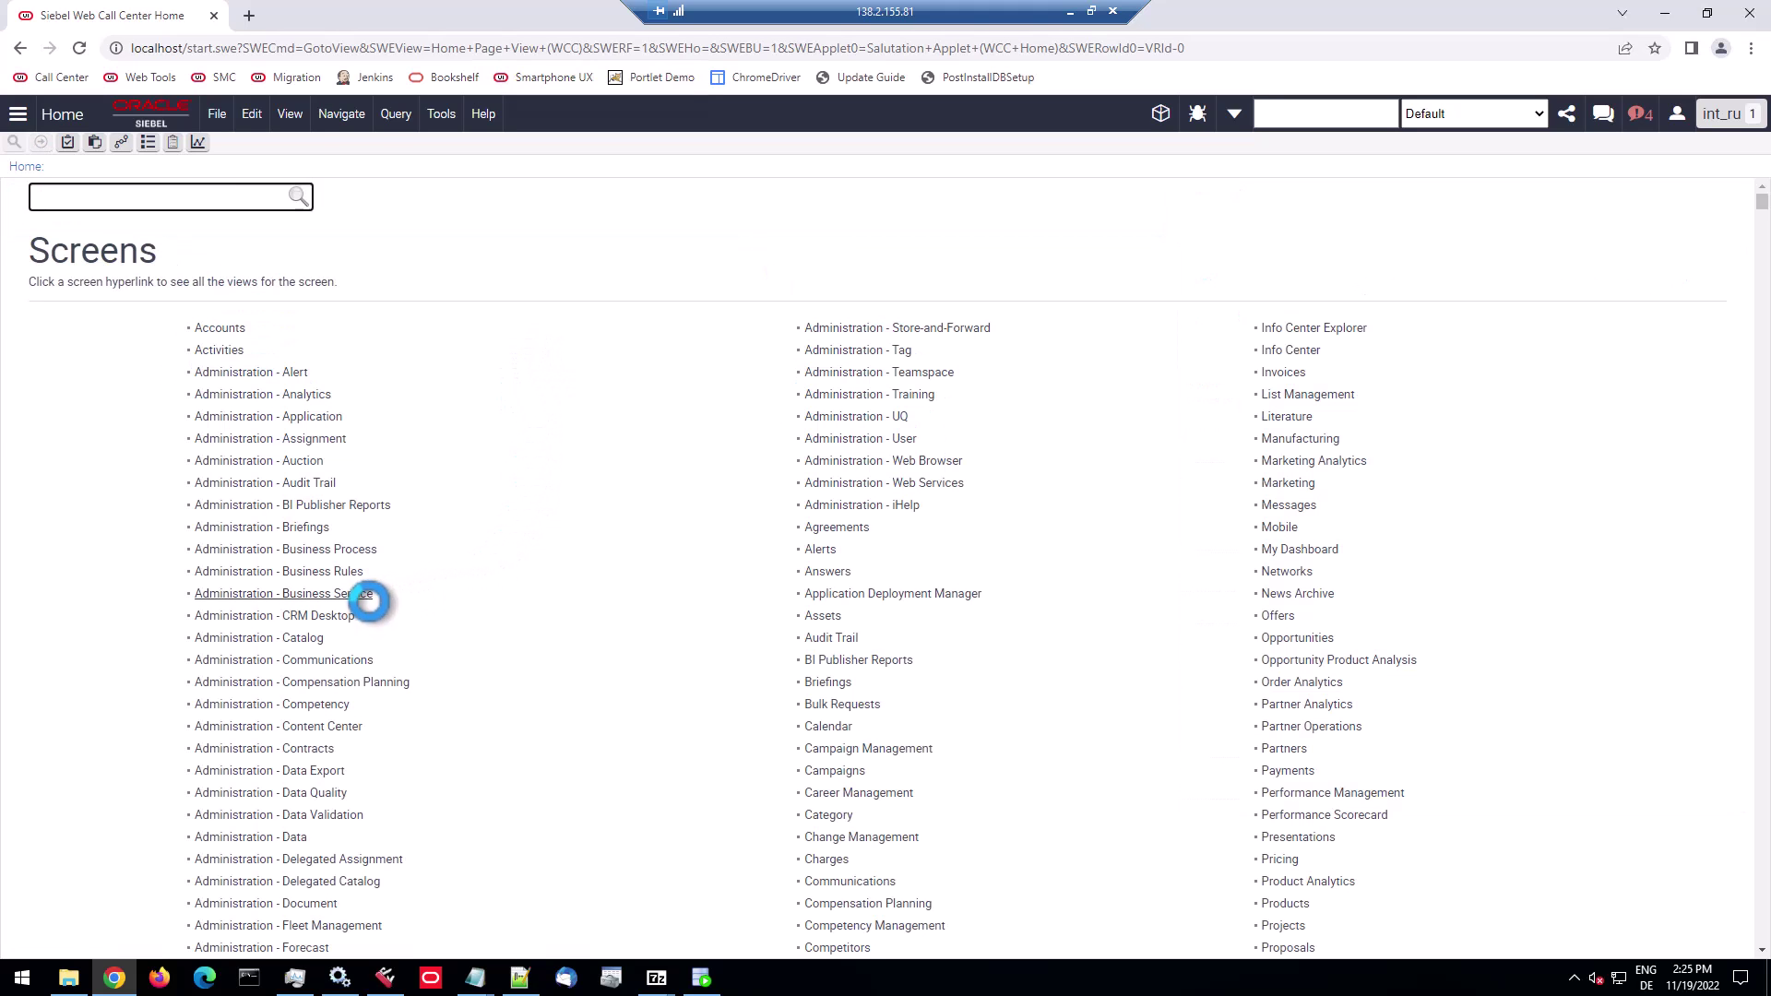
Go to the Administration - Business Service screen from the Site Map.
{"action": "left_click", "coordinate": [348, 593]}
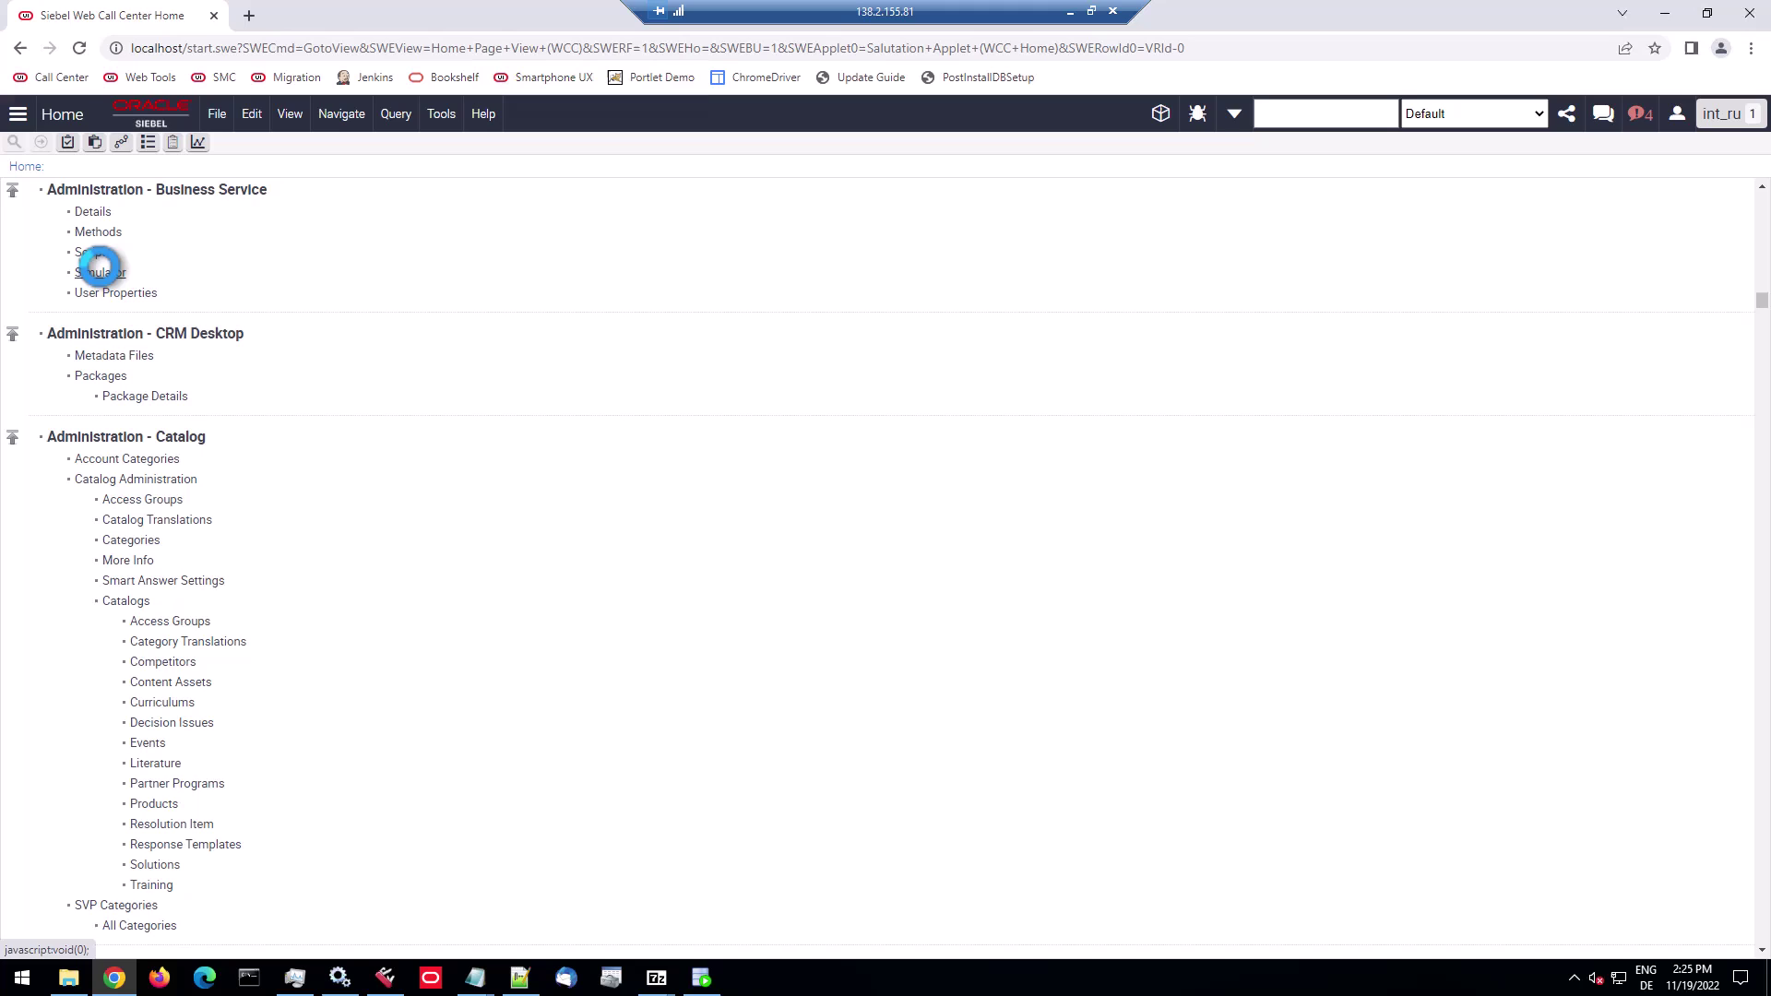
In the Simulator, add a record and set its service to Workspace Actions Service, searched by name 'Workspace*'.
{"action": "left_click", "coordinate": [99, 269]}
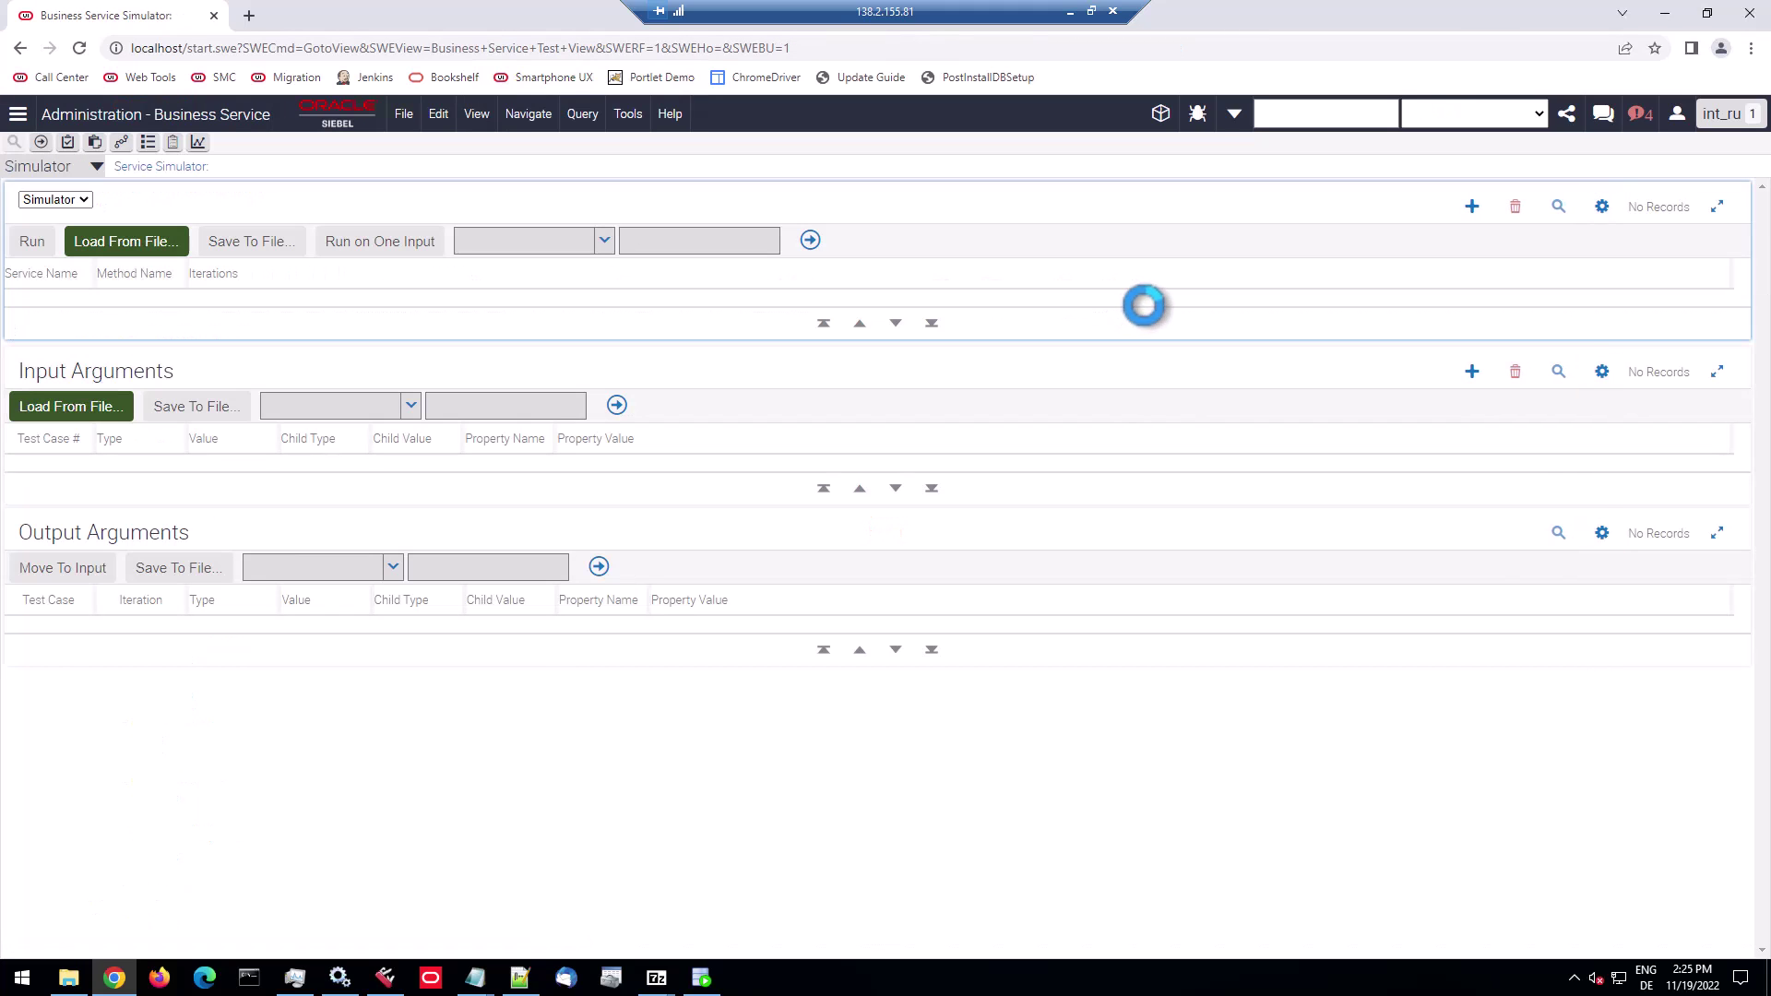
{"action": "left_click", "coordinate": [1472, 207]}
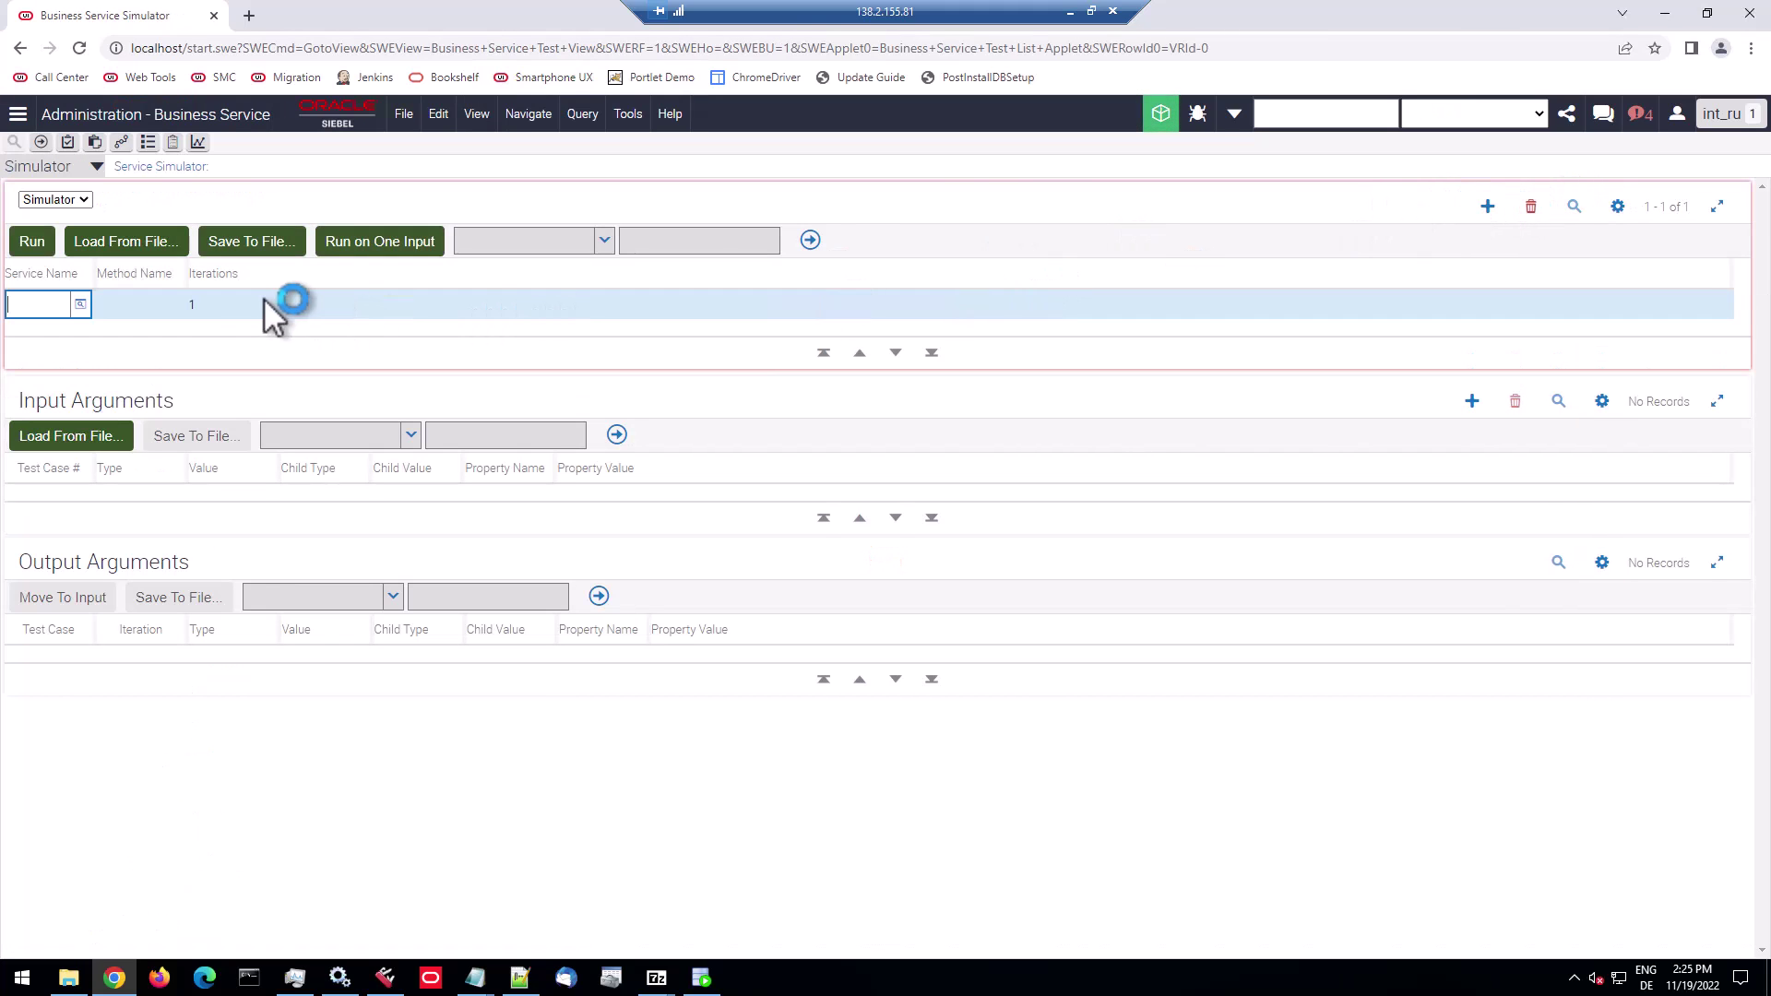
{"action": "left_click", "coordinate": [80, 304]}
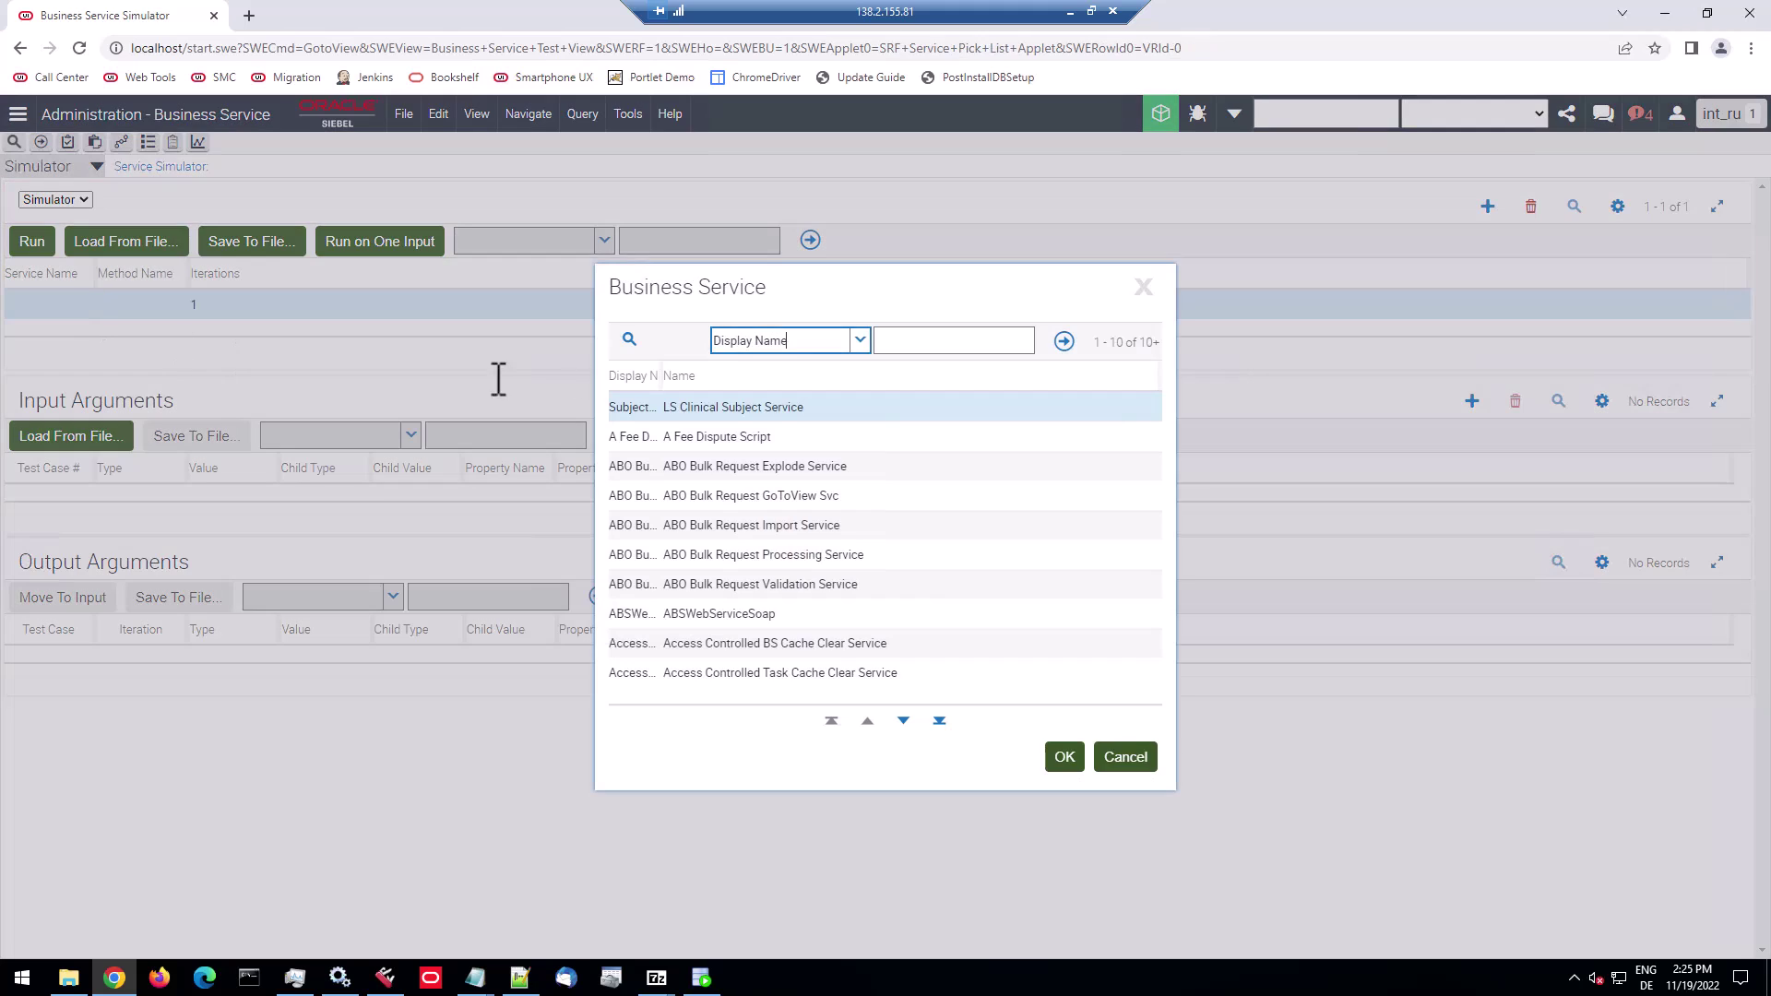
{"action": "left_click", "coordinate": [854, 340]}
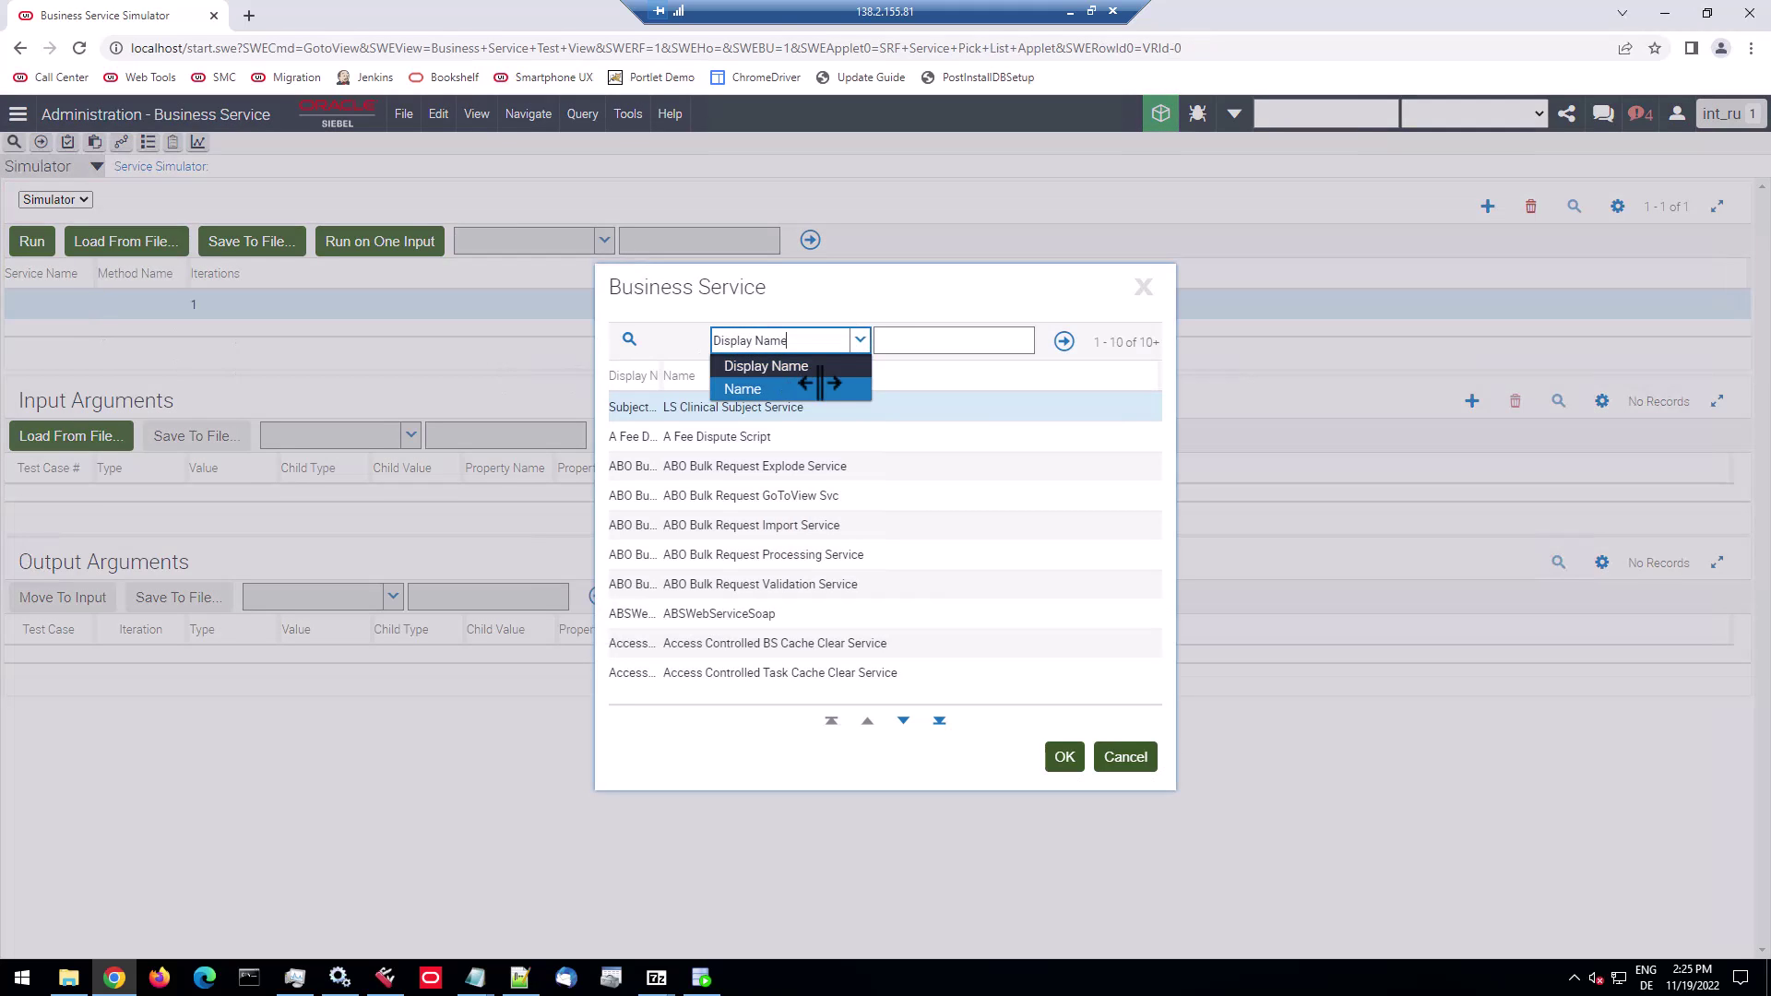
{"action": "left_click", "coordinate": [820, 388]}
{"action": "left_click", "coordinate": [917, 341]}
{"action": "type", "text": "Work"}
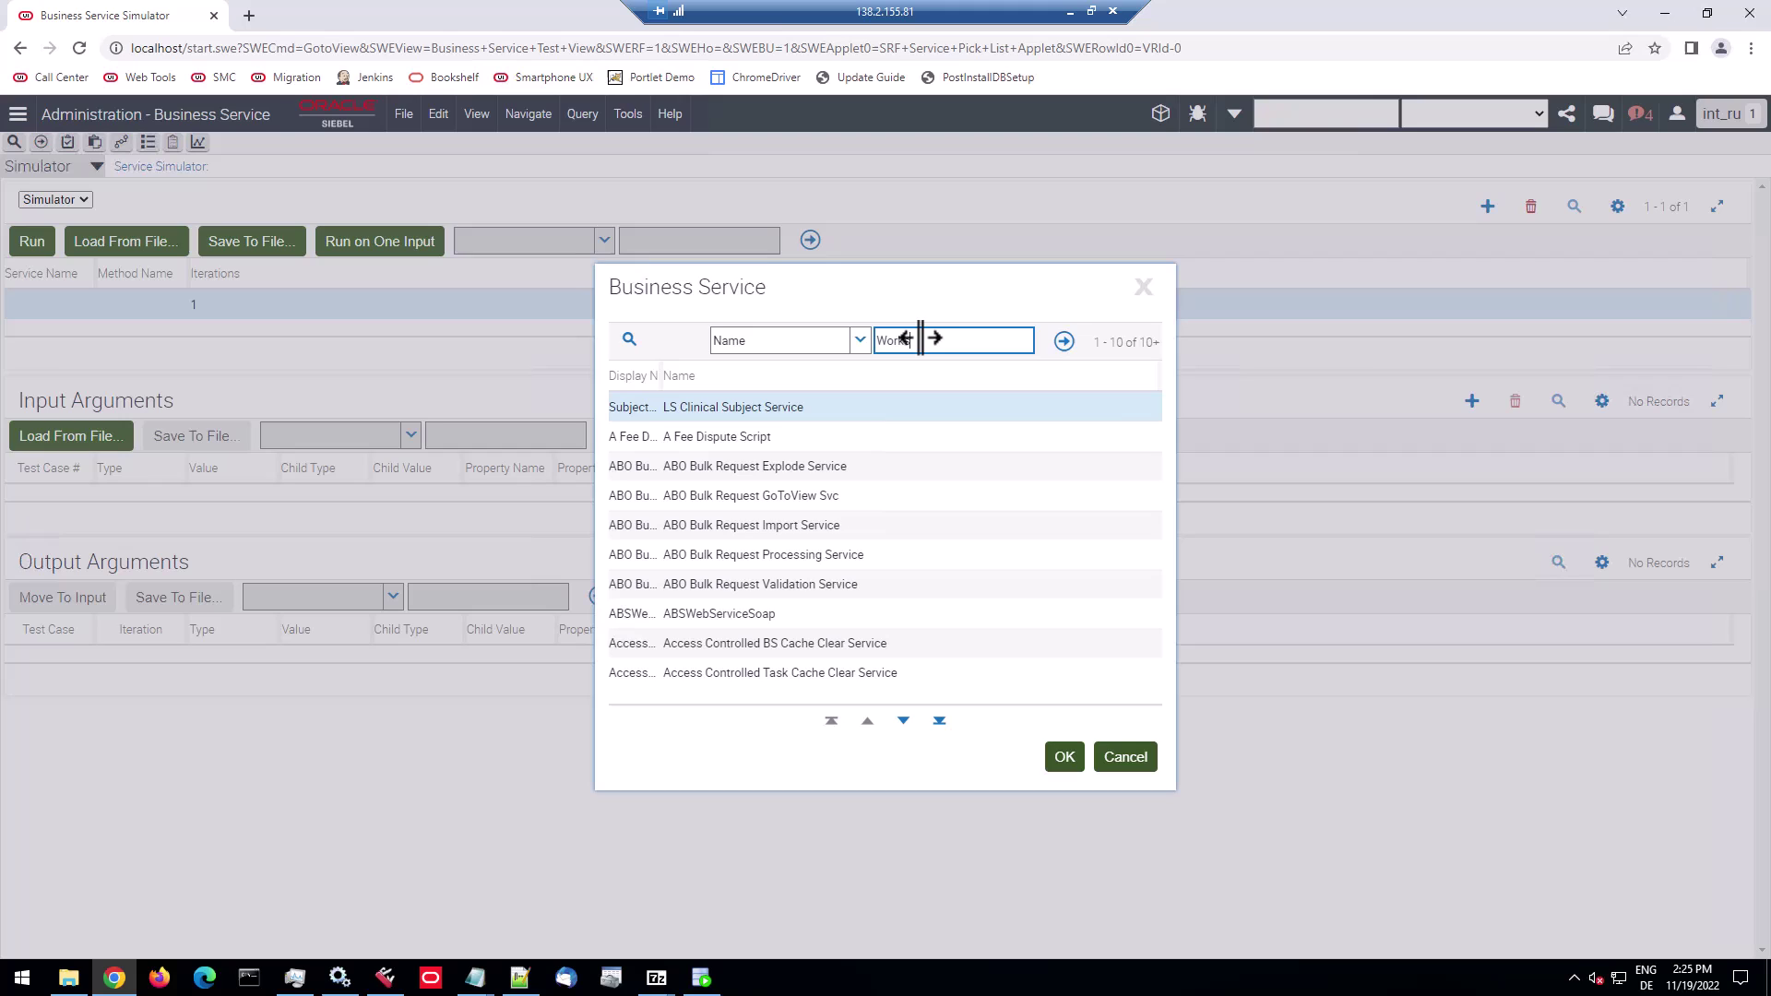
{"action": "type", "text": "space*"}
{"action": "key", "text": "Return"}
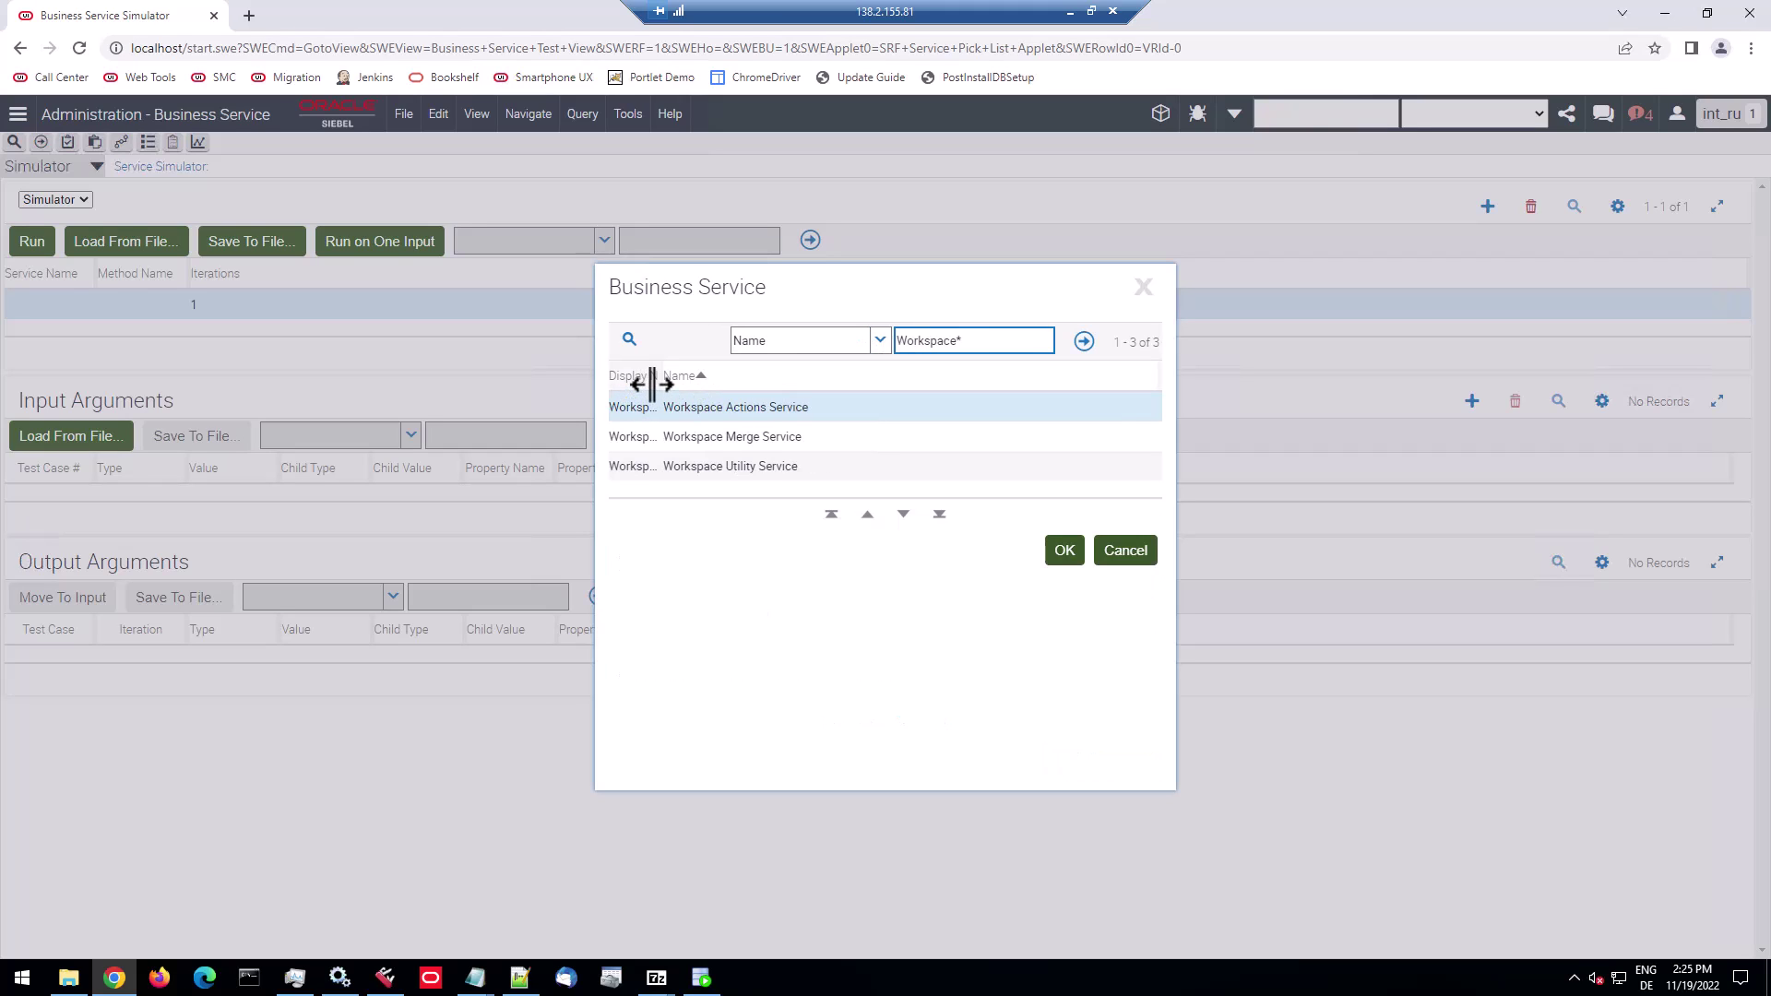
{"action": "left_click_drag", "start_coordinate": [664, 376], "coordinate": [775, 375]}
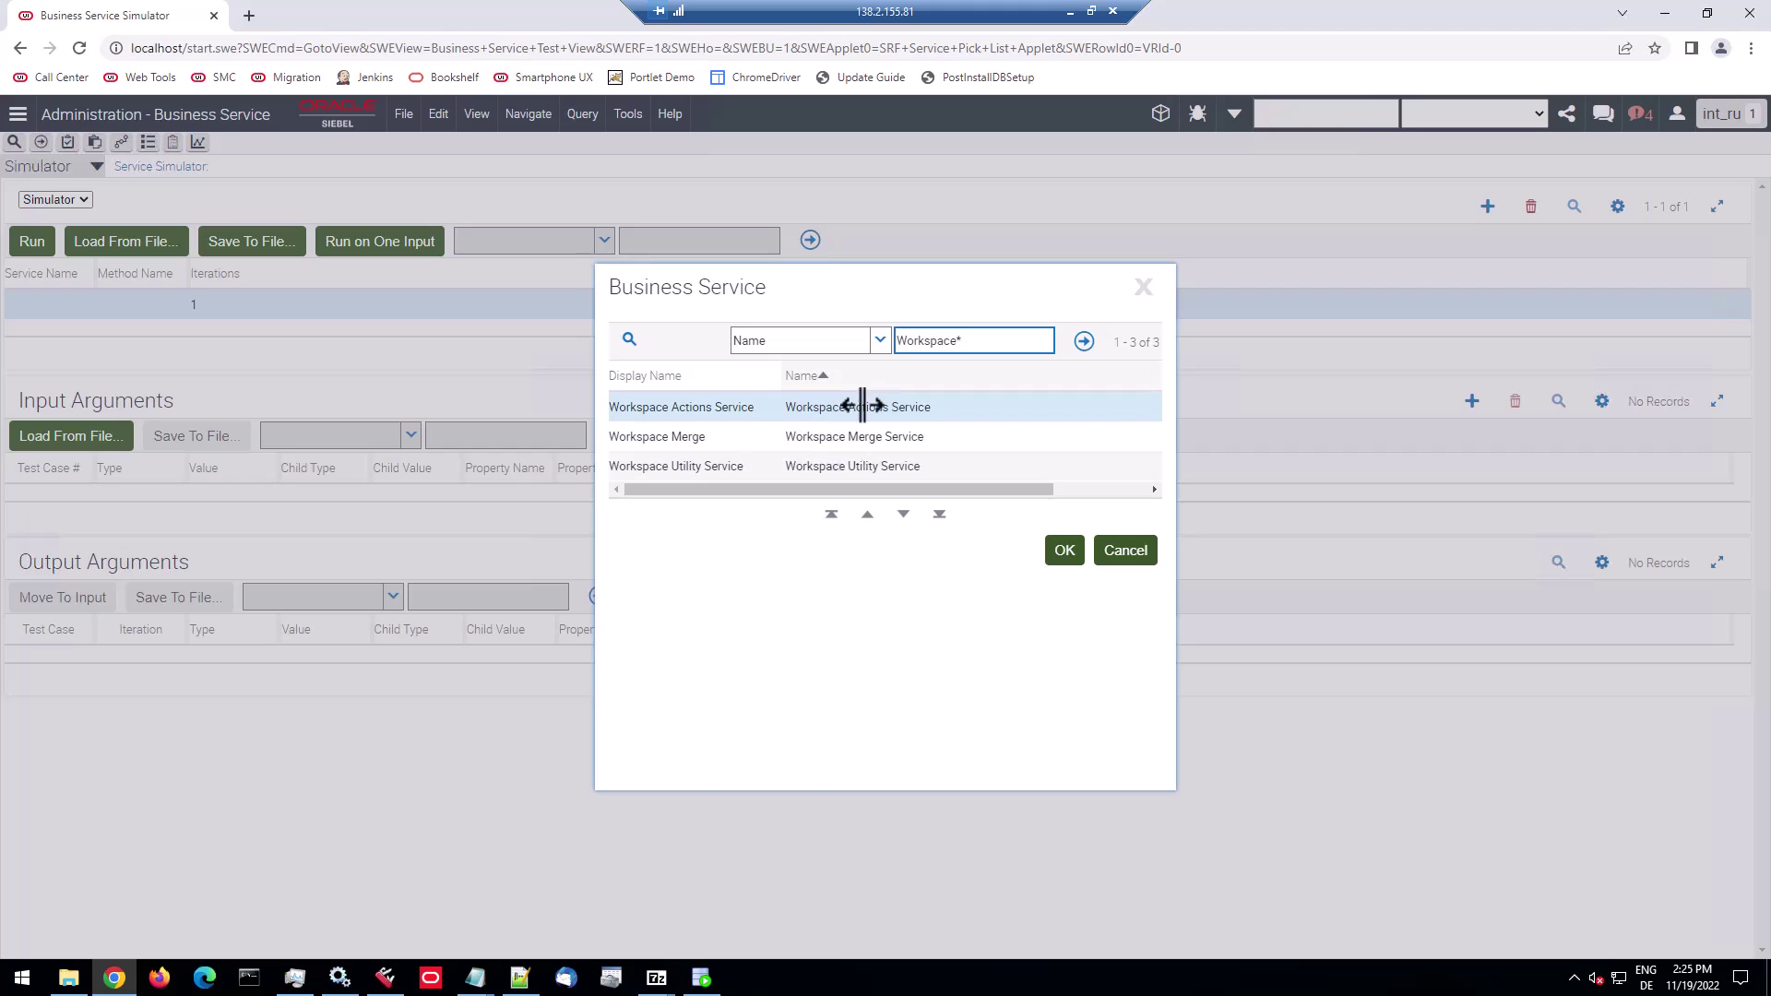
{"action": "left_click", "coordinate": [912, 408]}
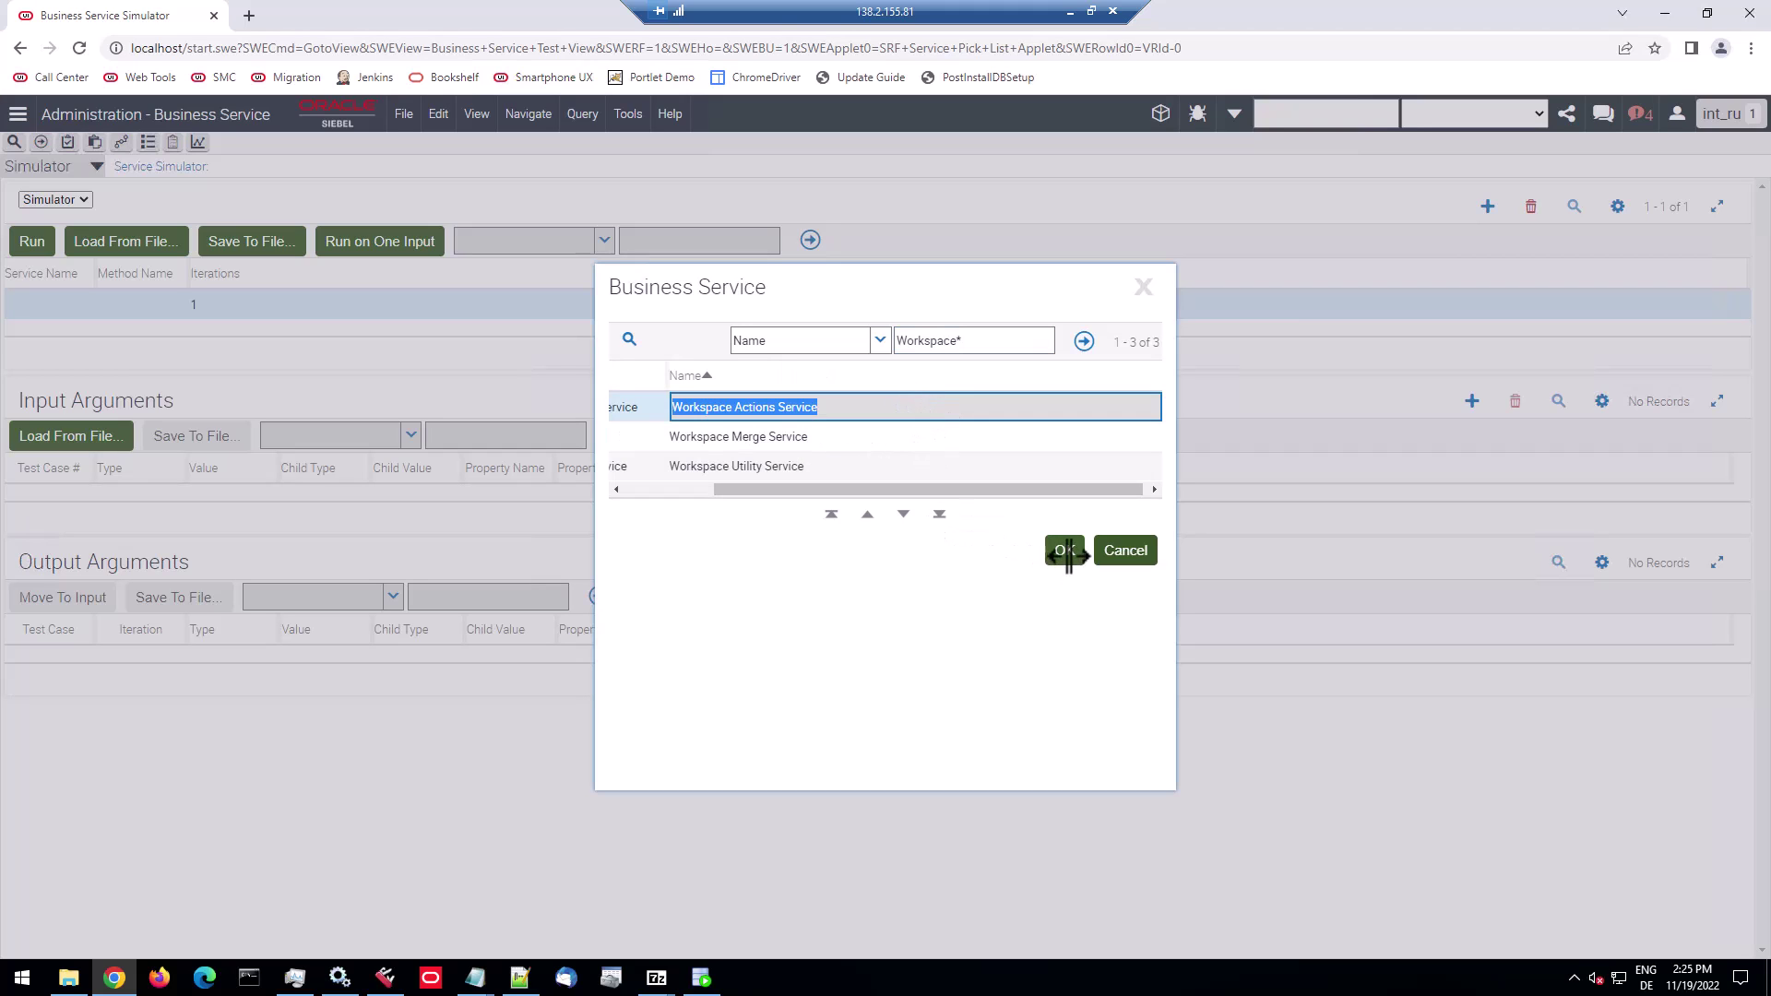
{"action": "left_click", "coordinate": [1065, 550]}
Open the service's method list and close it without choosing a method.
{"action": "left_click", "coordinate": [138, 305]}
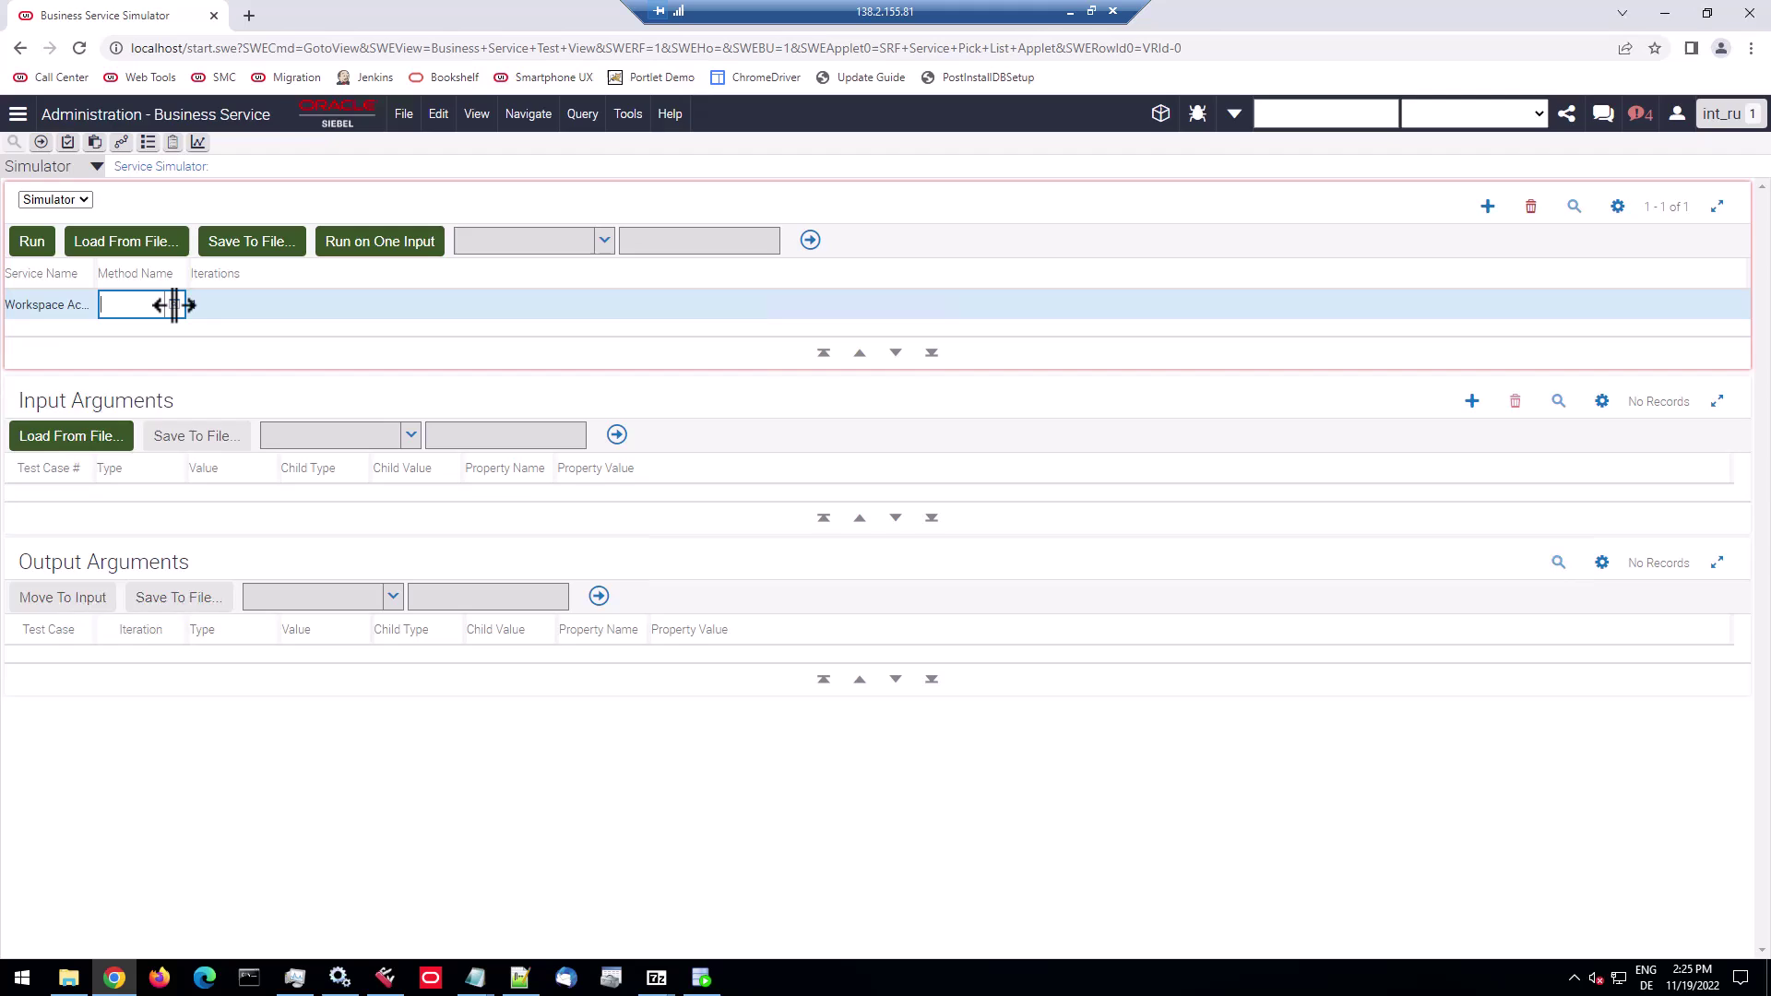
{"action": "left_click", "coordinate": [175, 304]}
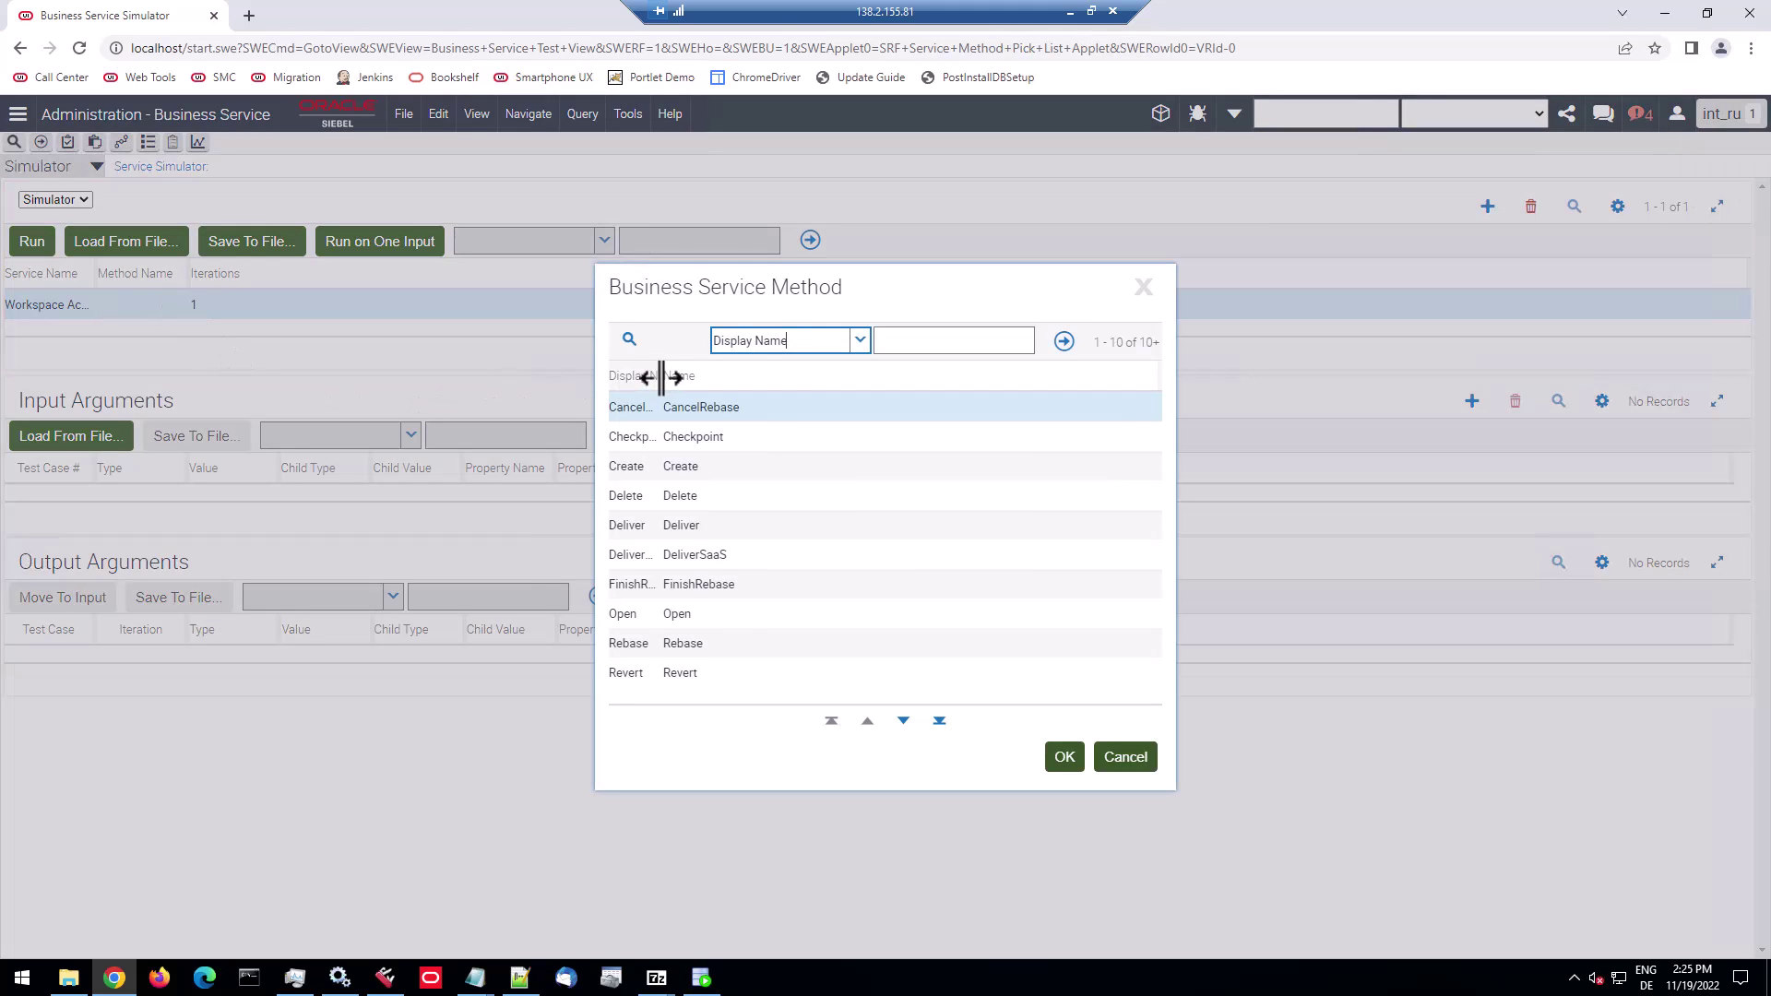
{"action": "left_click_drag", "start_coordinate": [661, 375], "coordinate": [787, 375]}
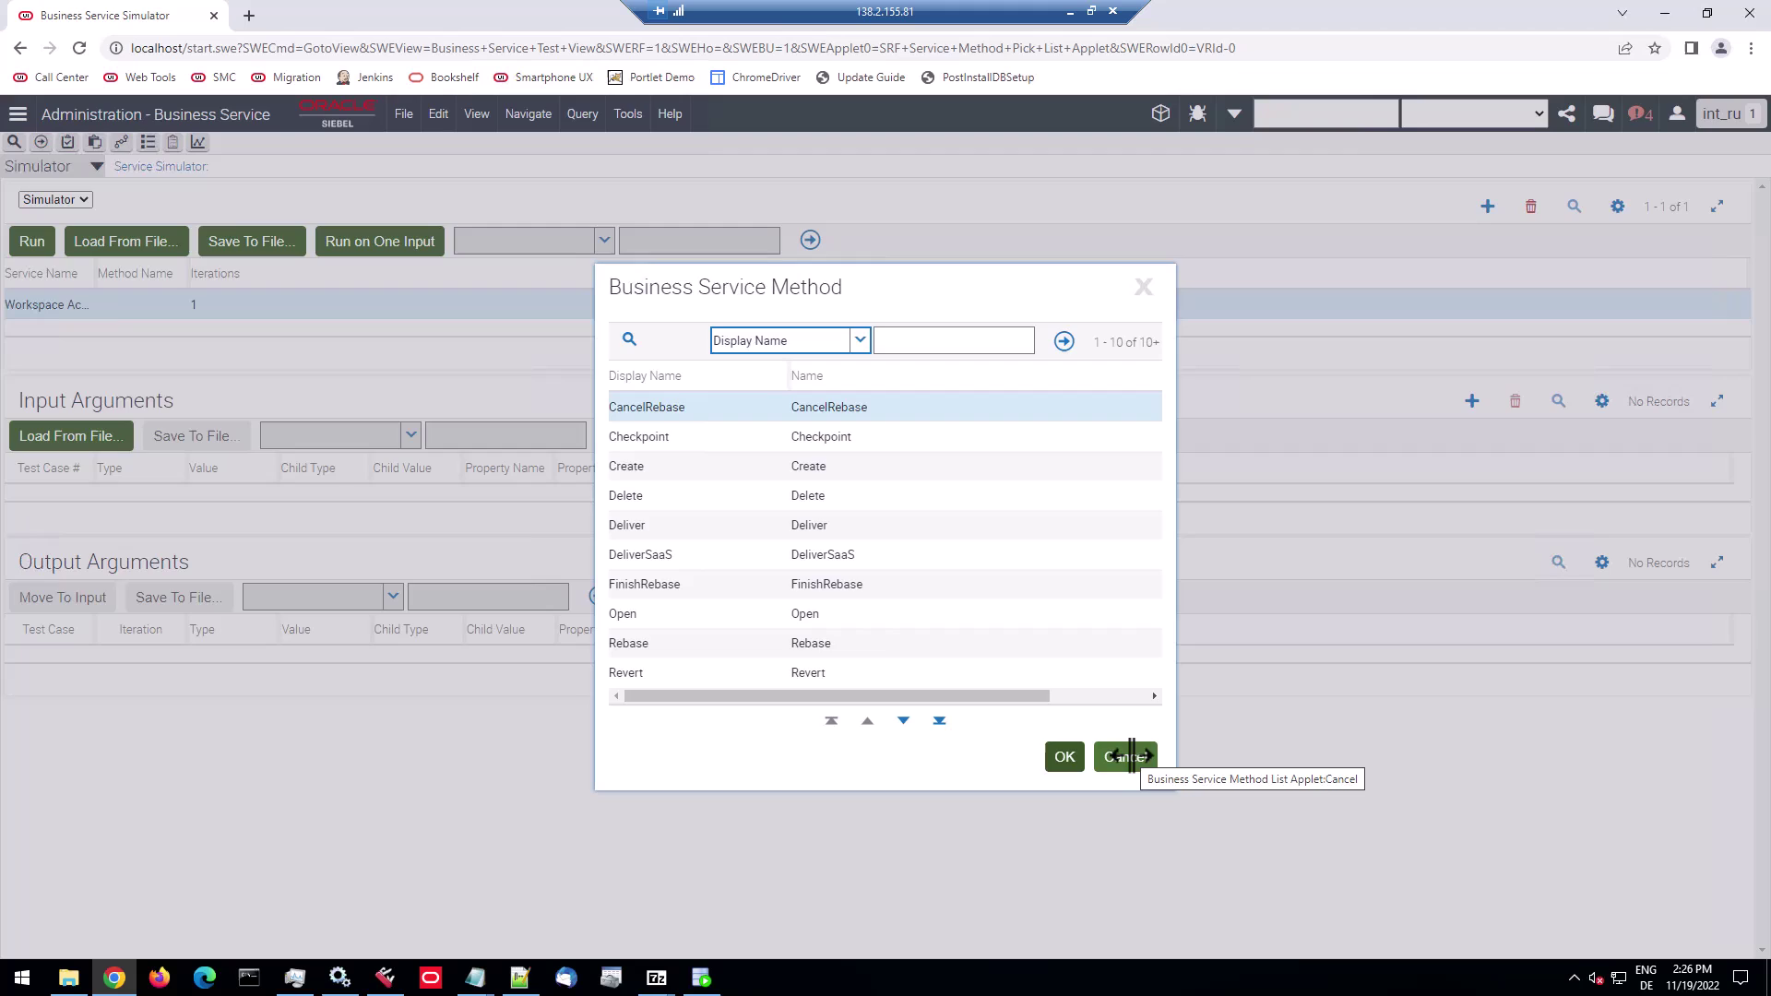
{"action": "left_click", "coordinate": [1127, 757]}
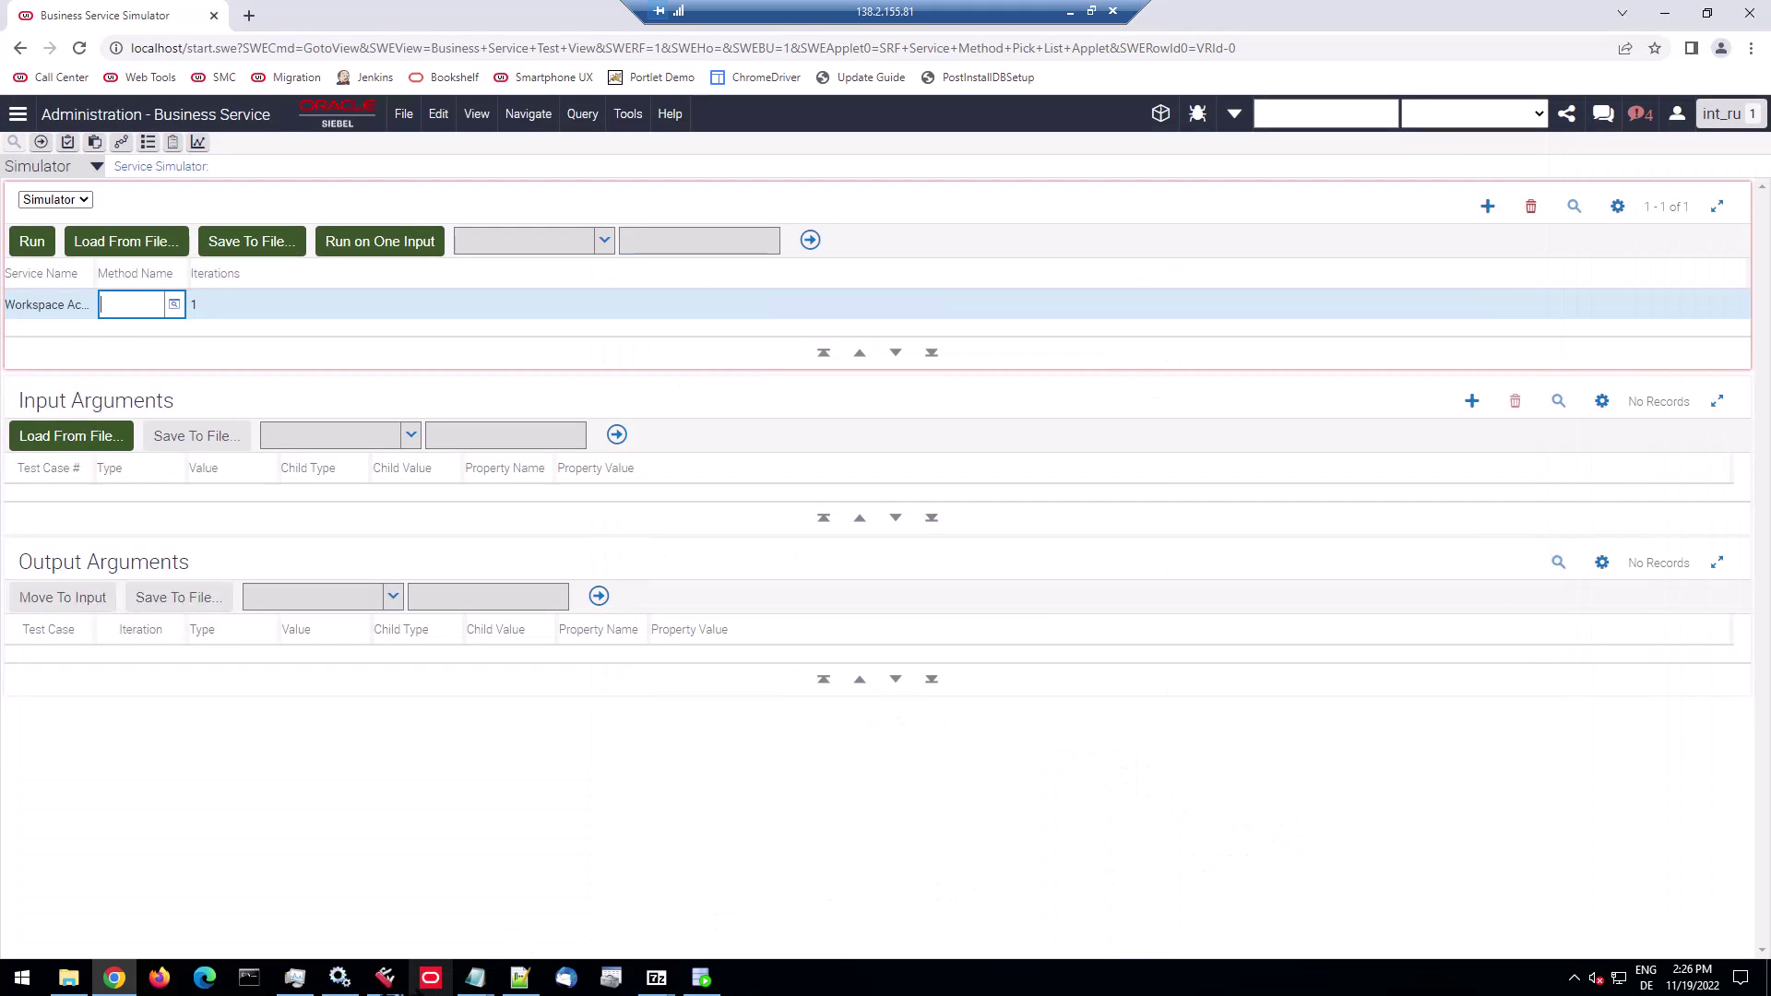
Log out from the profile menu, dismissing the required-field warning.
{"action": "left_click", "coordinate": [1677, 113]}
{"action": "left_click", "coordinate": [1708, 263]}
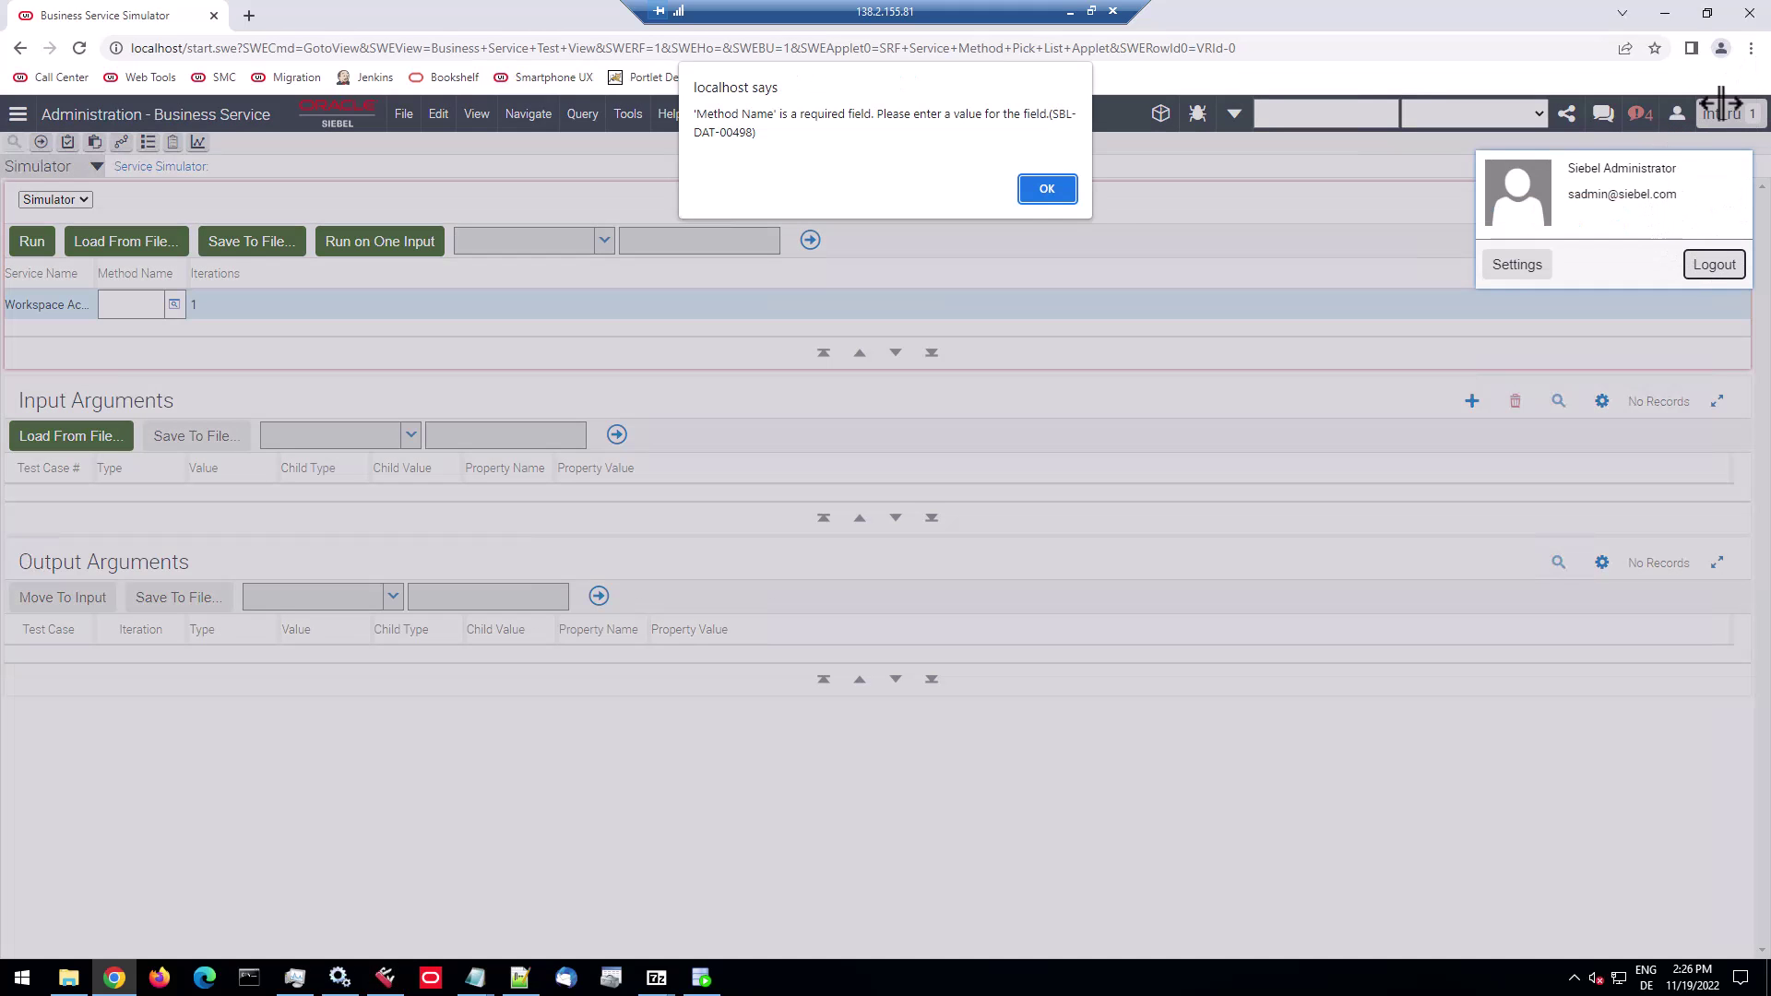
{"action": "left_click", "coordinate": [1046, 190]}
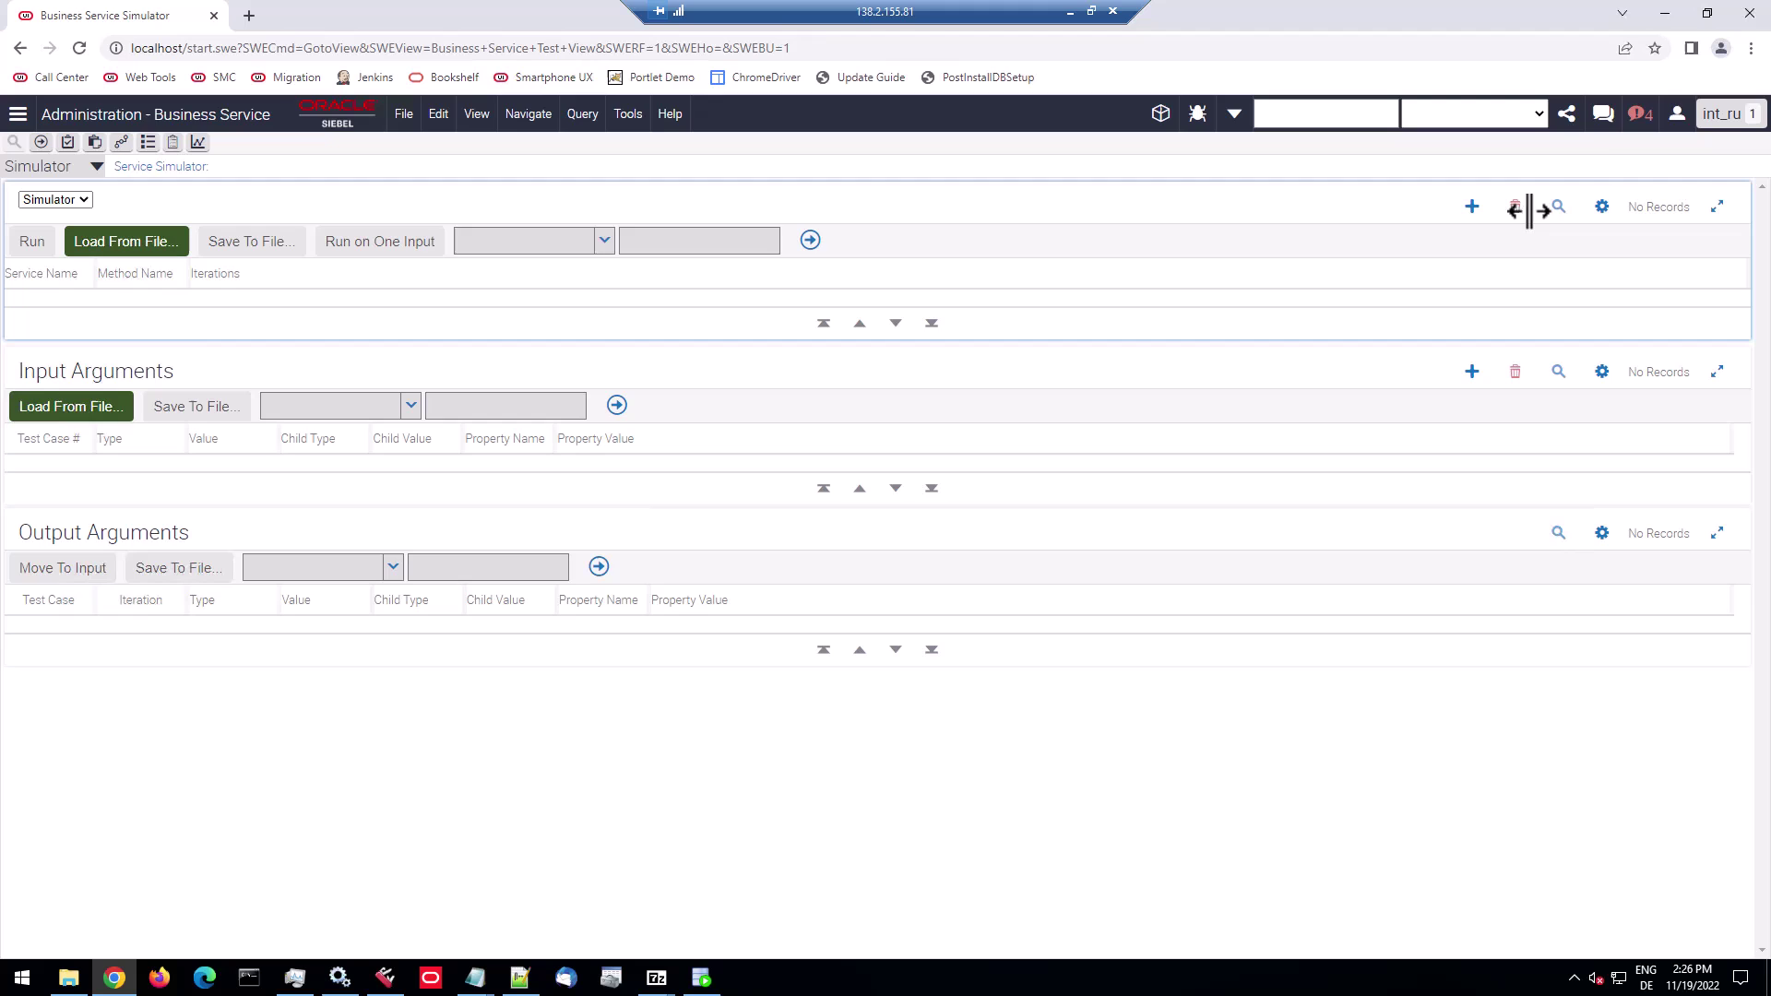
{"action": "left_click", "coordinate": [1677, 114]}
Finish logging out and close the browser to return to Siebel Tools.
{"action": "left_click", "coordinate": [1711, 262]}
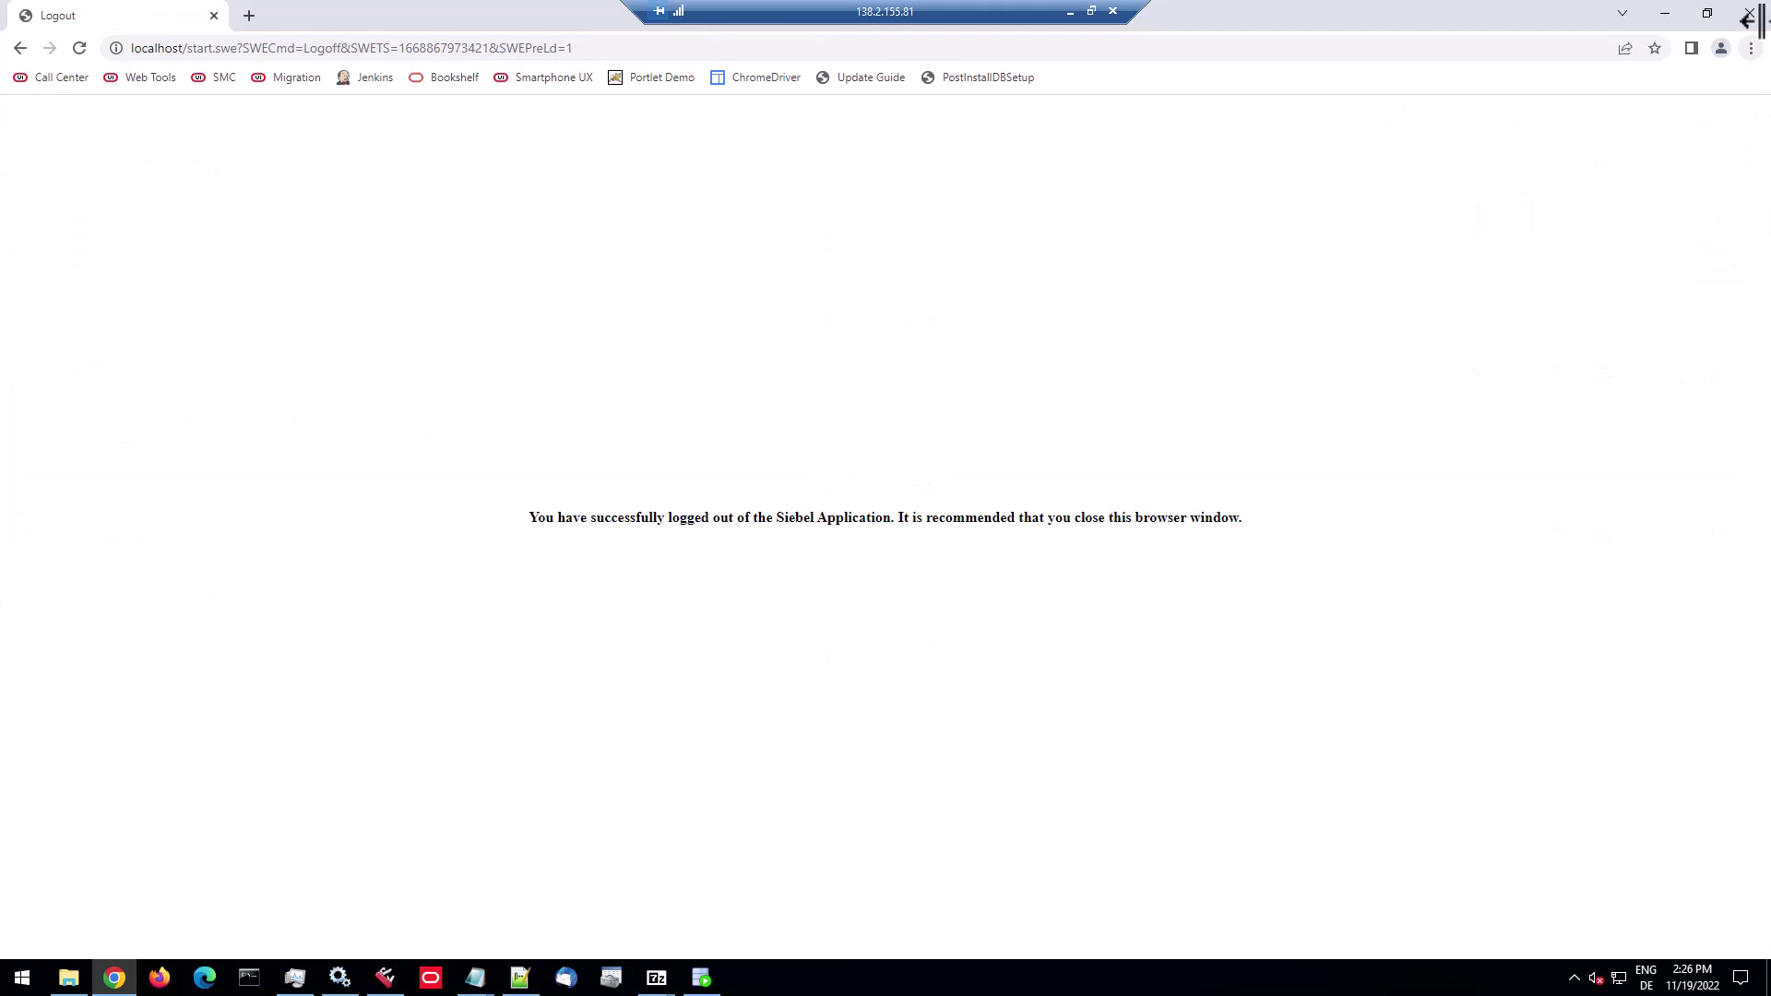
{"action": "left_click", "coordinate": [1748, 14]}
{"action": "left_click", "coordinate": [684, 415]}
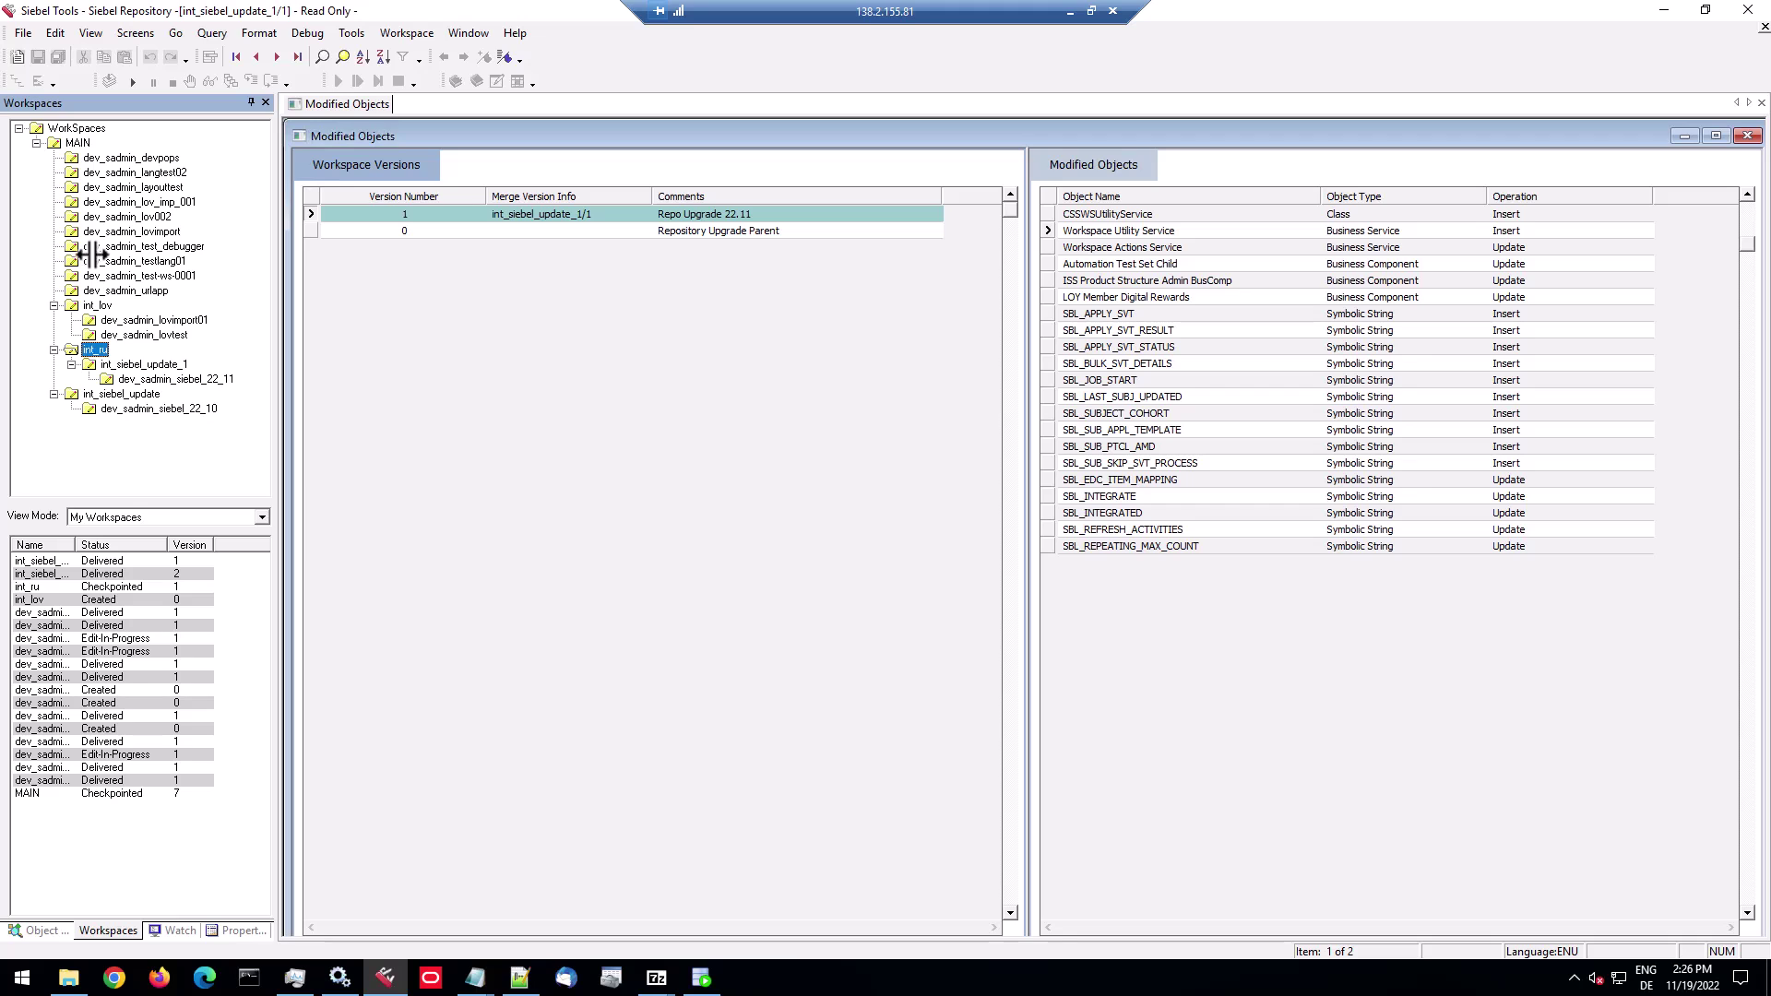
Open int_ru from the Workspaces tree and submit it for delivery from the Workspace menu.
{"action": "right_click", "coordinate": [95, 349]}
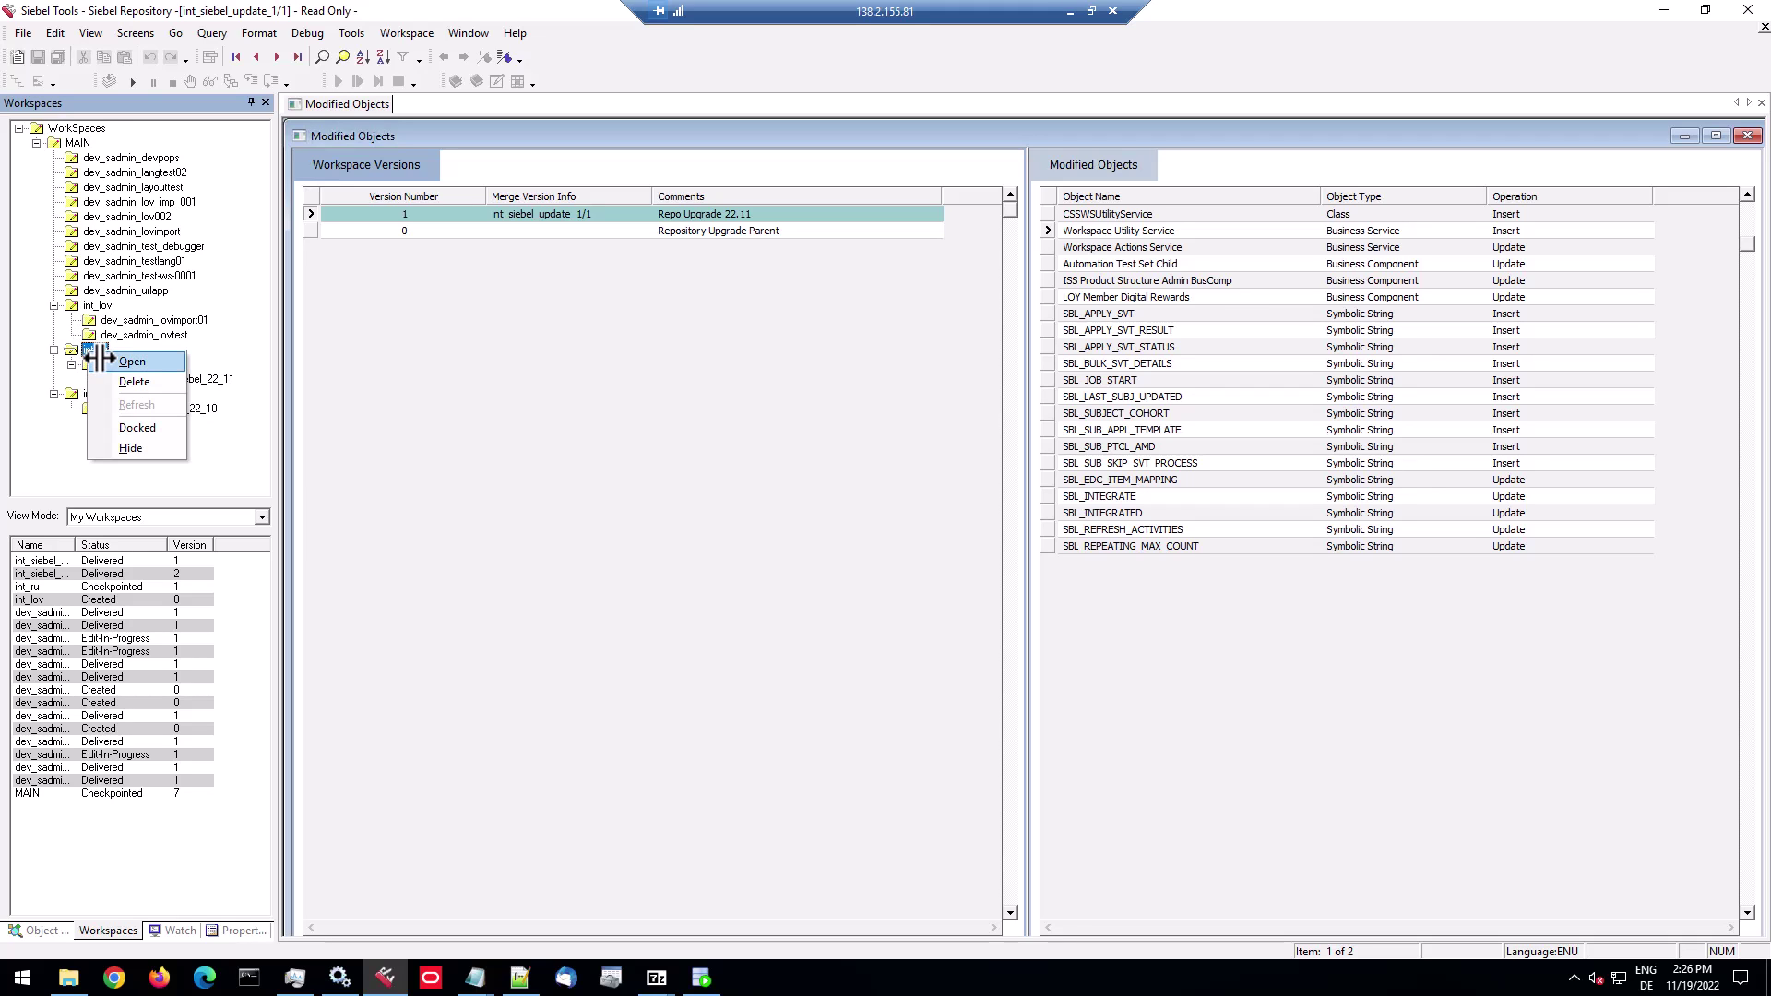
{"action": "left_click", "coordinate": [99, 360]}
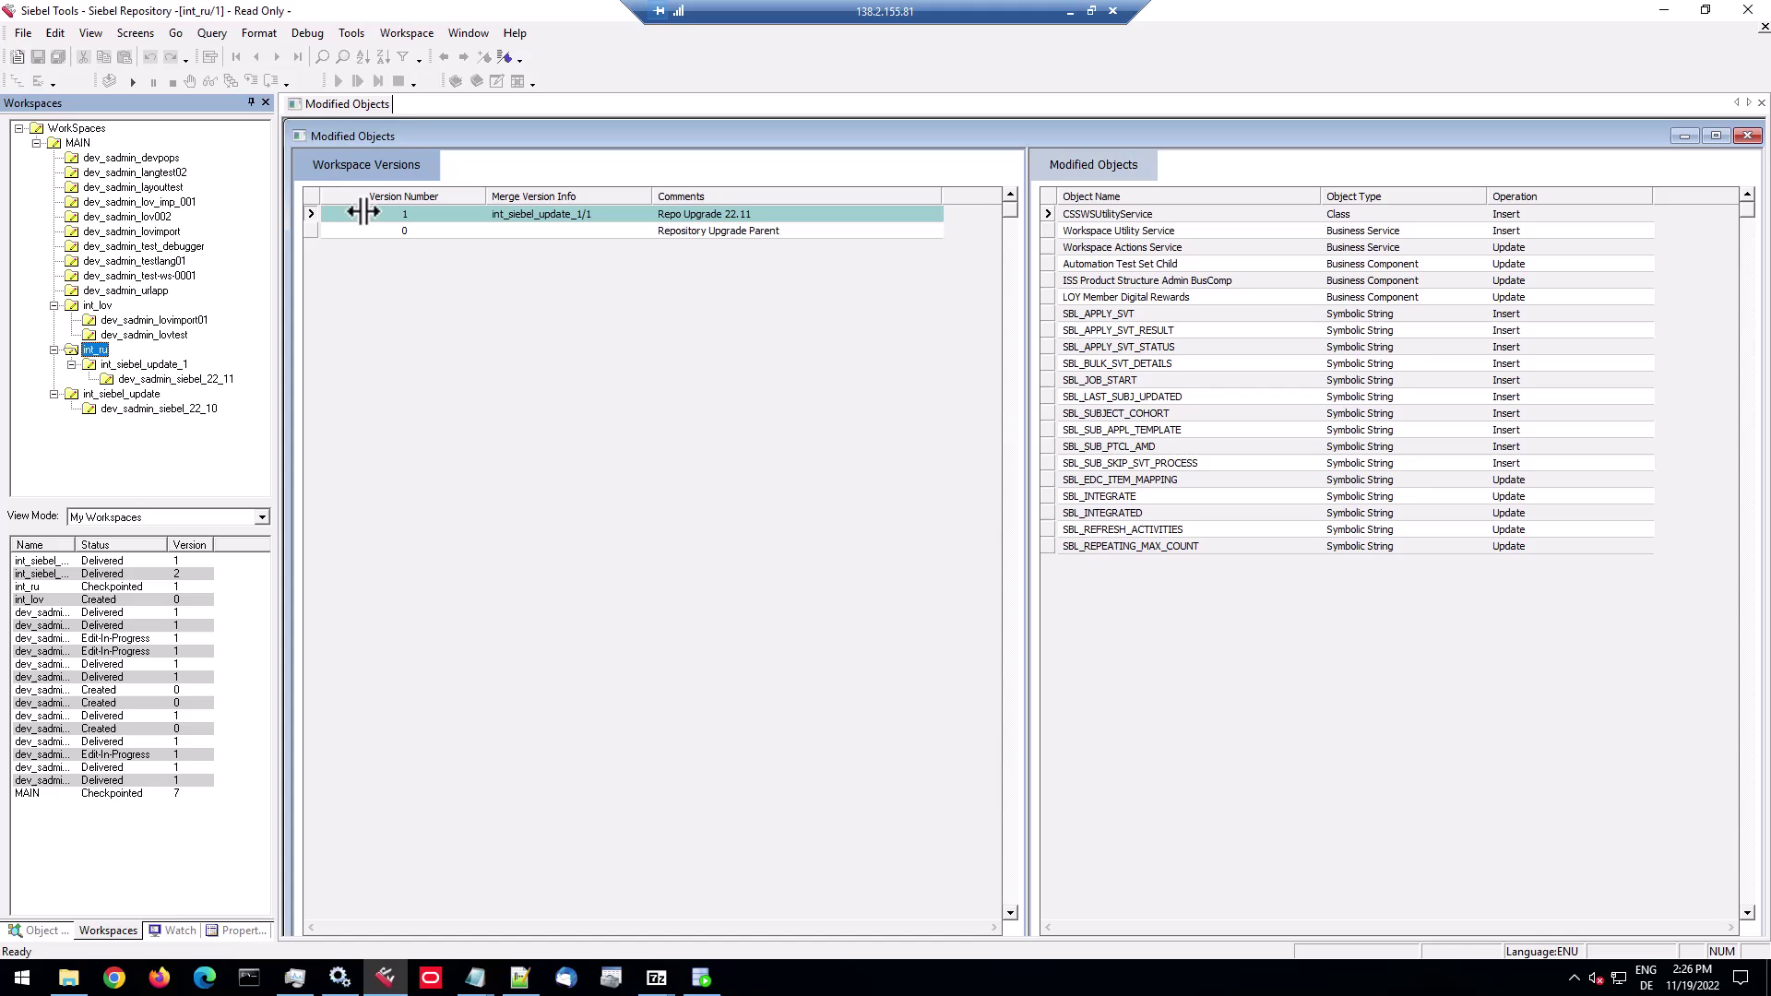
{"action": "left_click", "coordinate": [430, 34]}
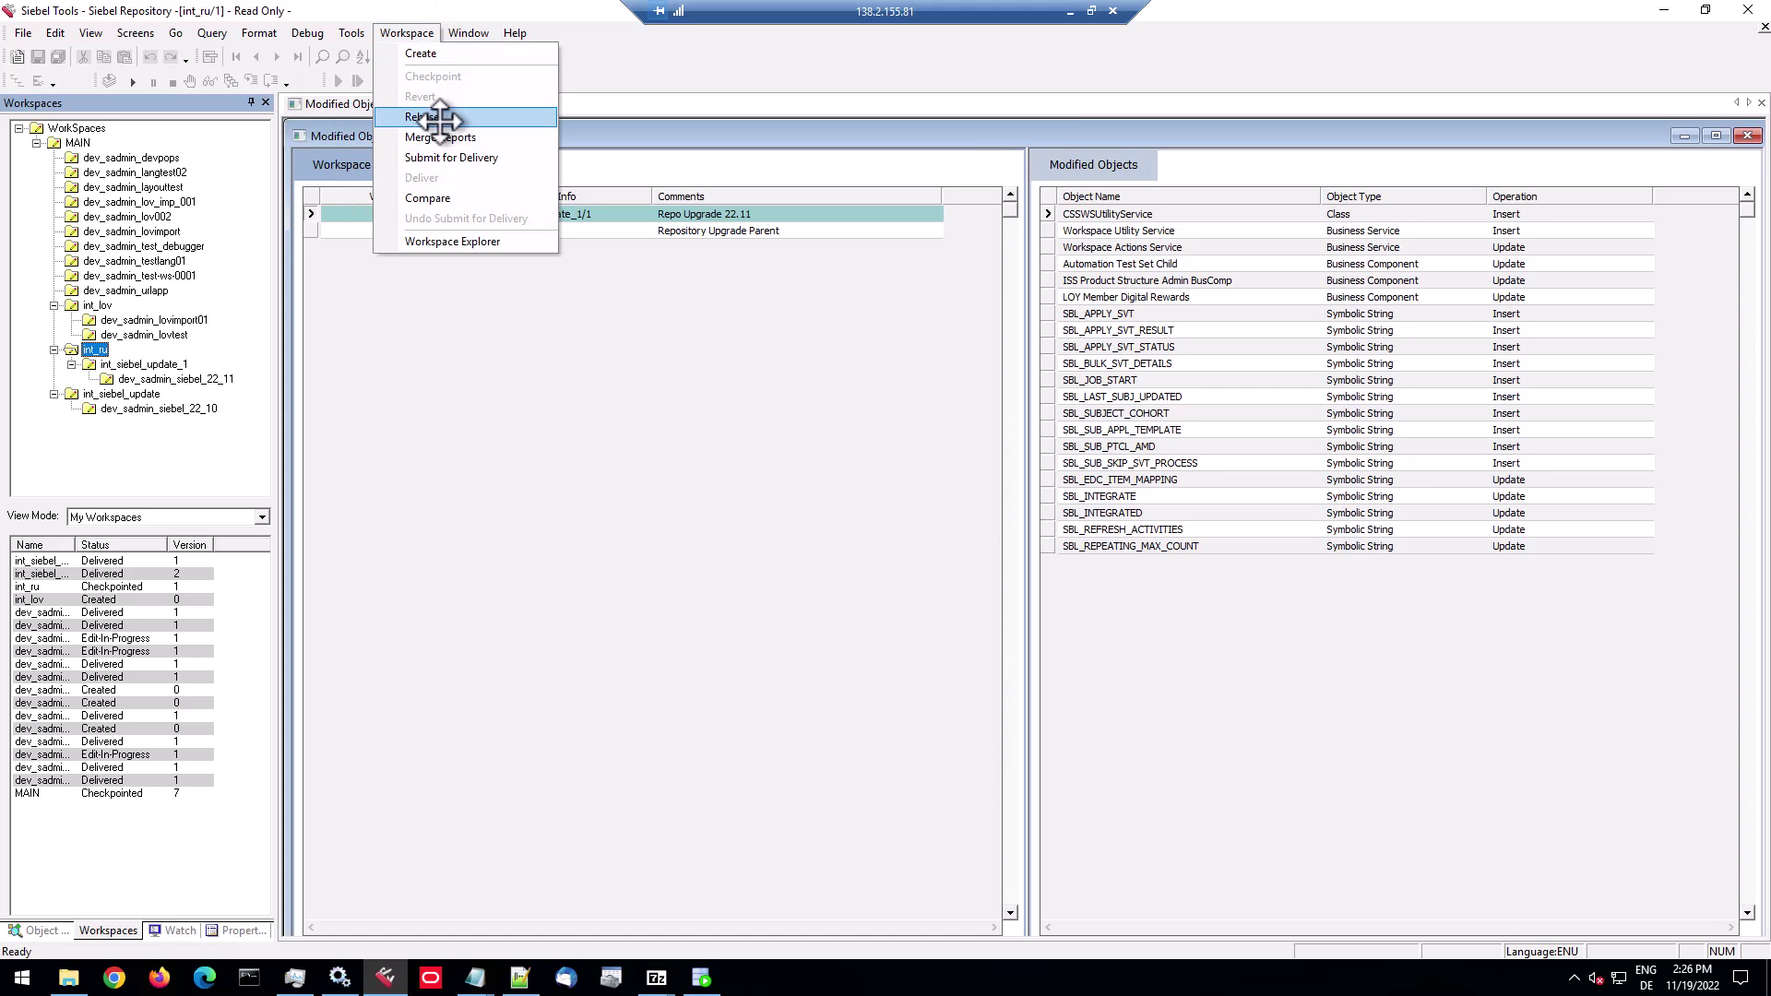
{"action": "left_click", "coordinate": [452, 158]}
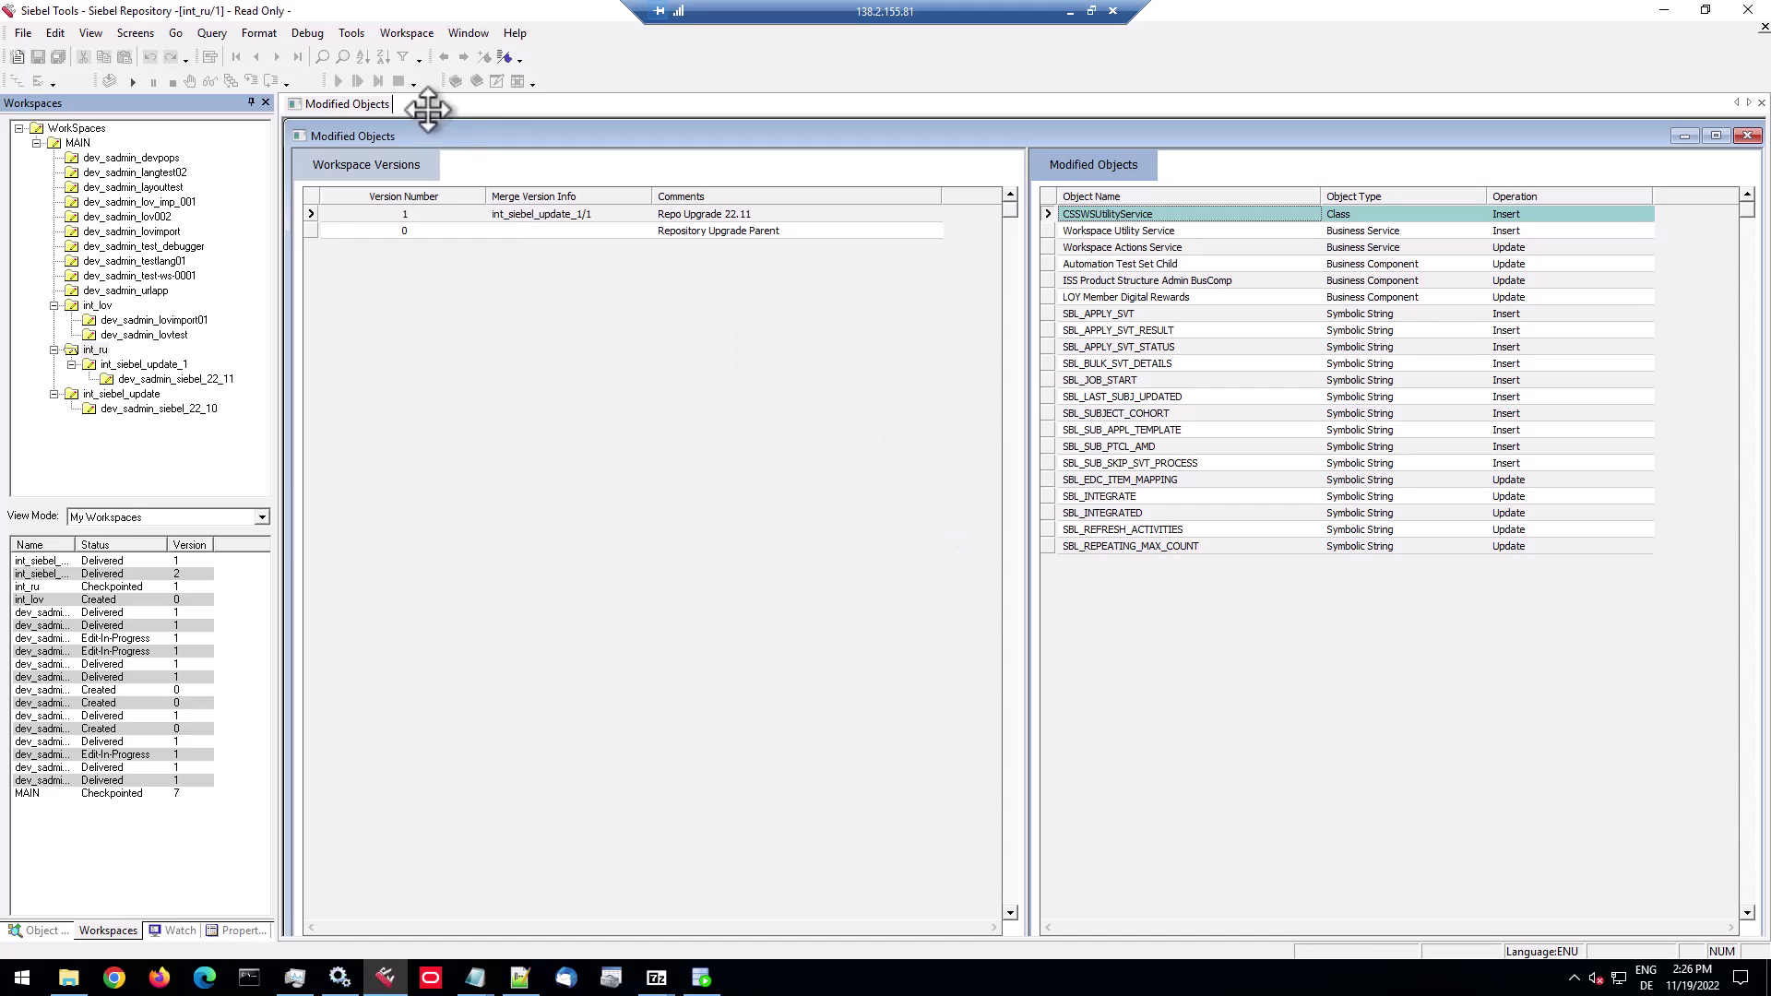
Deliver int_ru with comment 'Repository Upgrade 22.11', running the merge to completion.
{"action": "left_click", "coordinate": [424, 32]}
{"action": "left_click", "coordinate": [426, 177]}
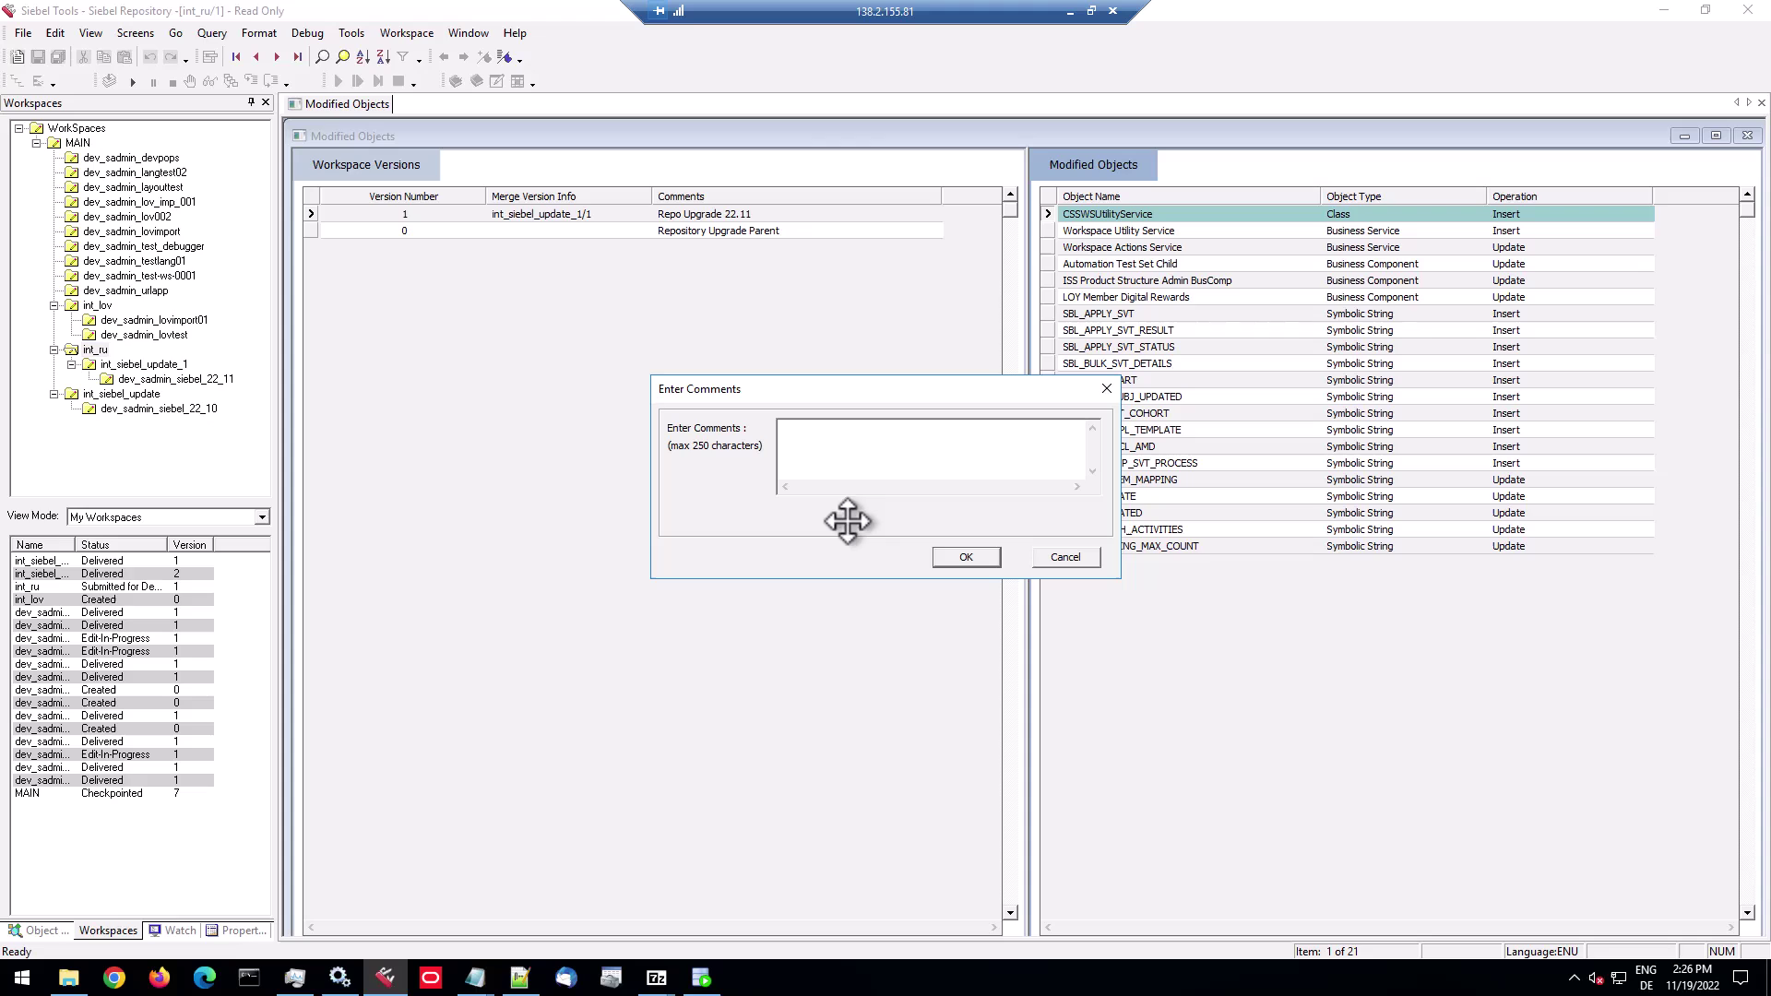
{"action": "type", "text": "Repos"}
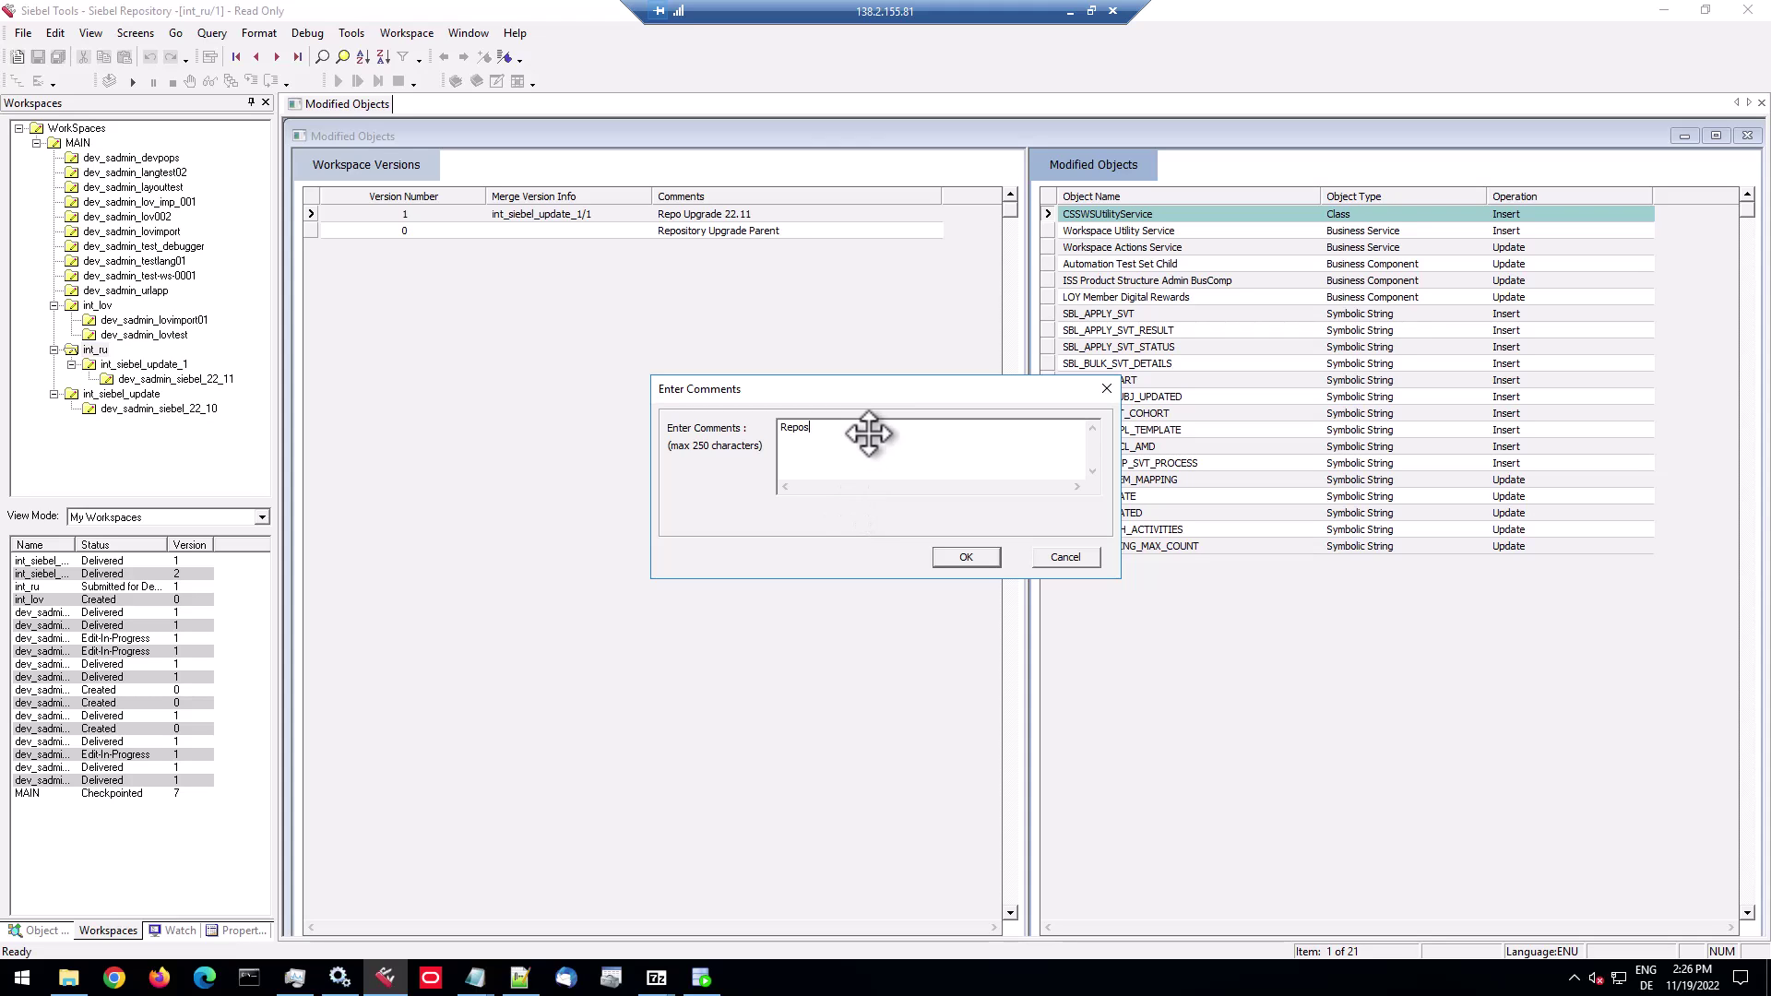
{"action": "type", "text": "itory Upgrade 22.11"}
{"action": "left_click", "coordinate": [966, 556]}
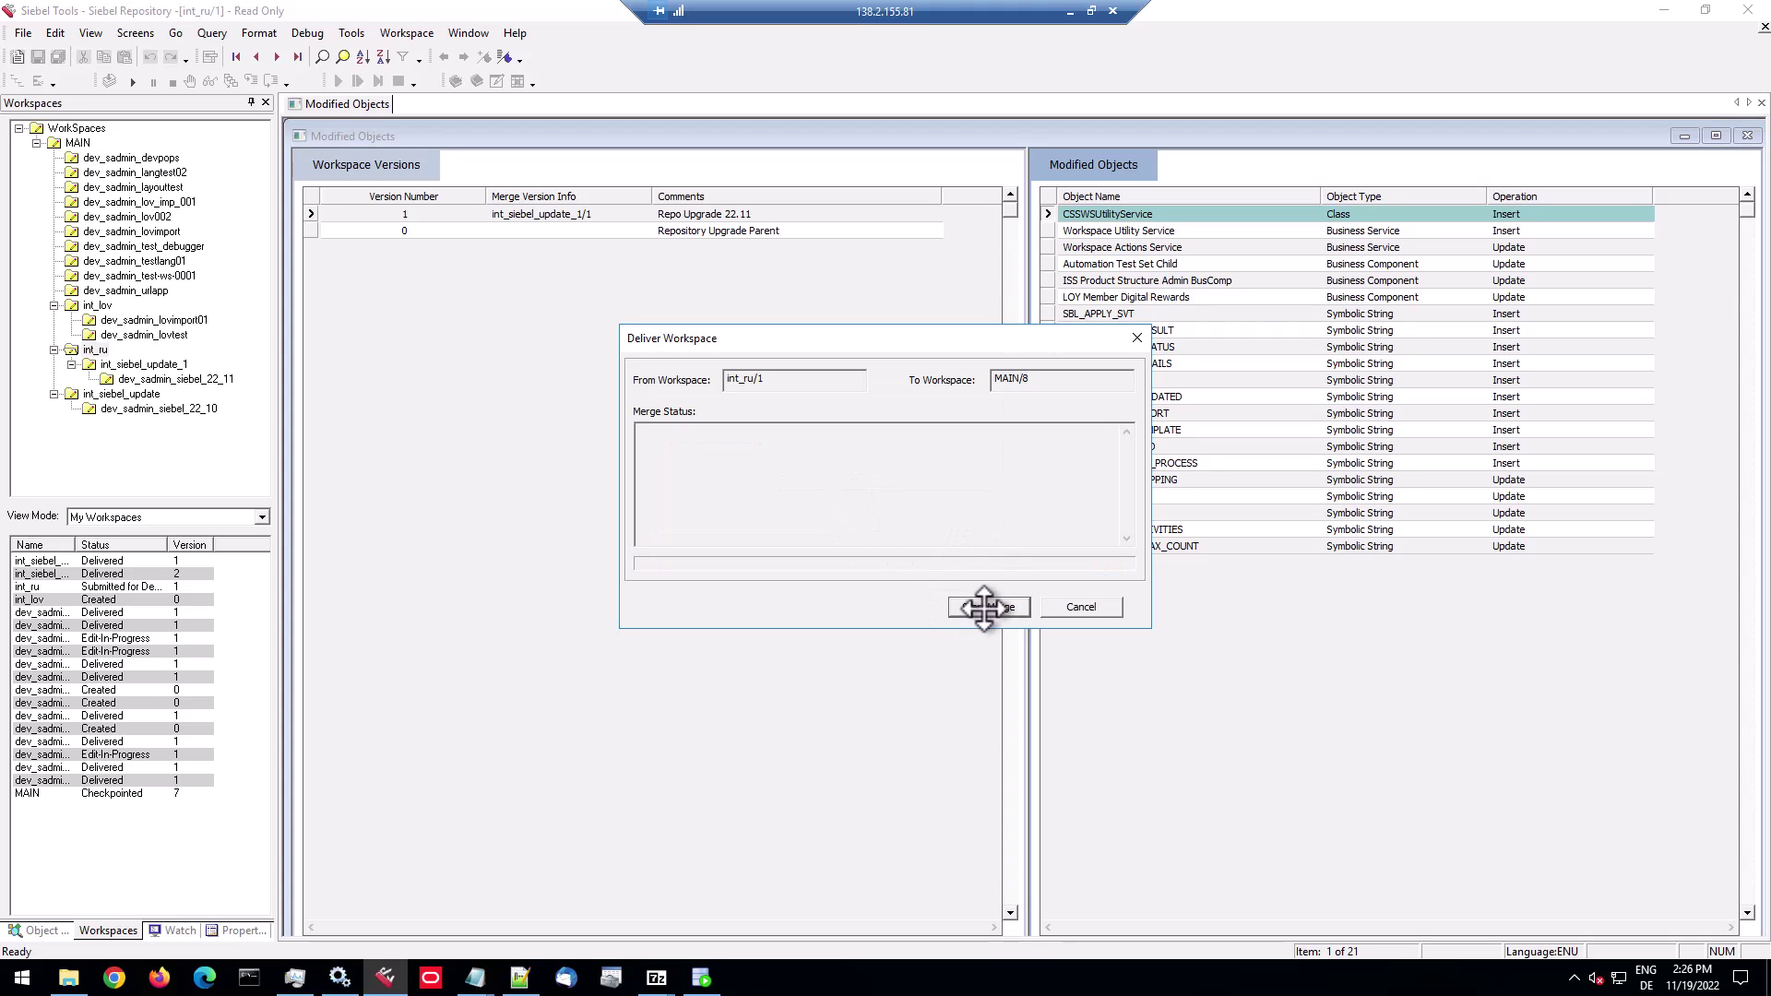
{"action": "left_click", "coordinate": [984, 608]}
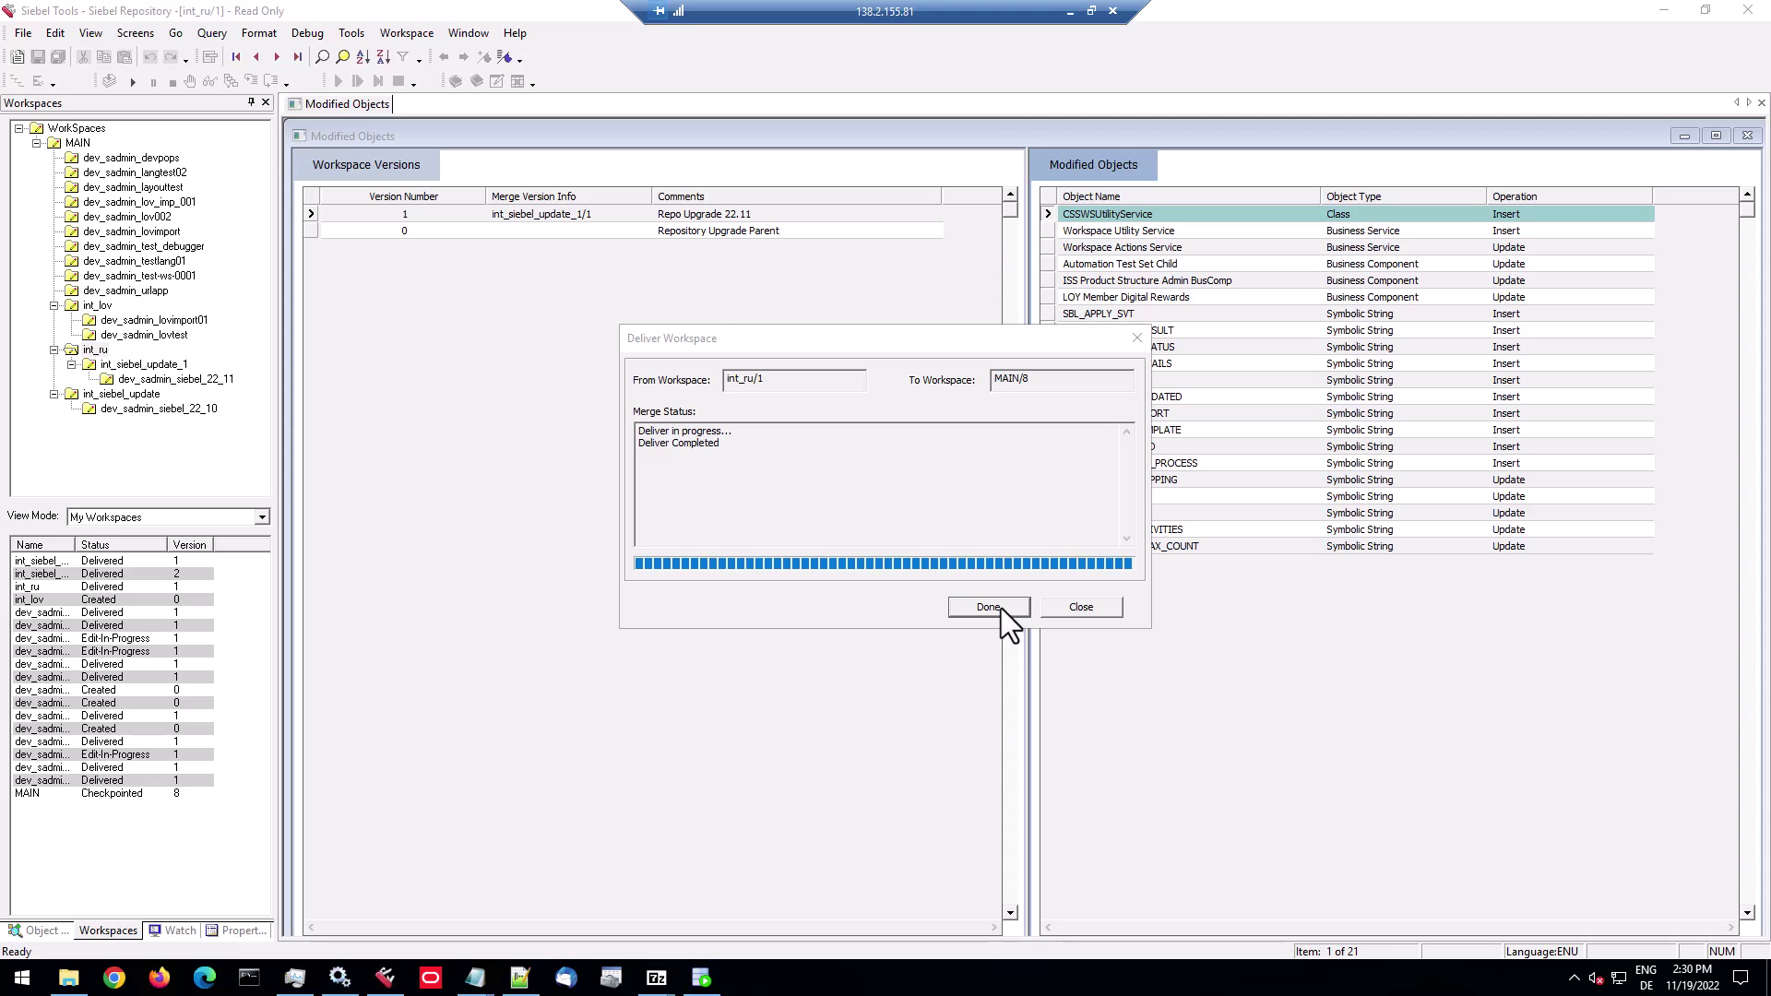
{"action": "left_click", "coordinate": [1000, 607]}
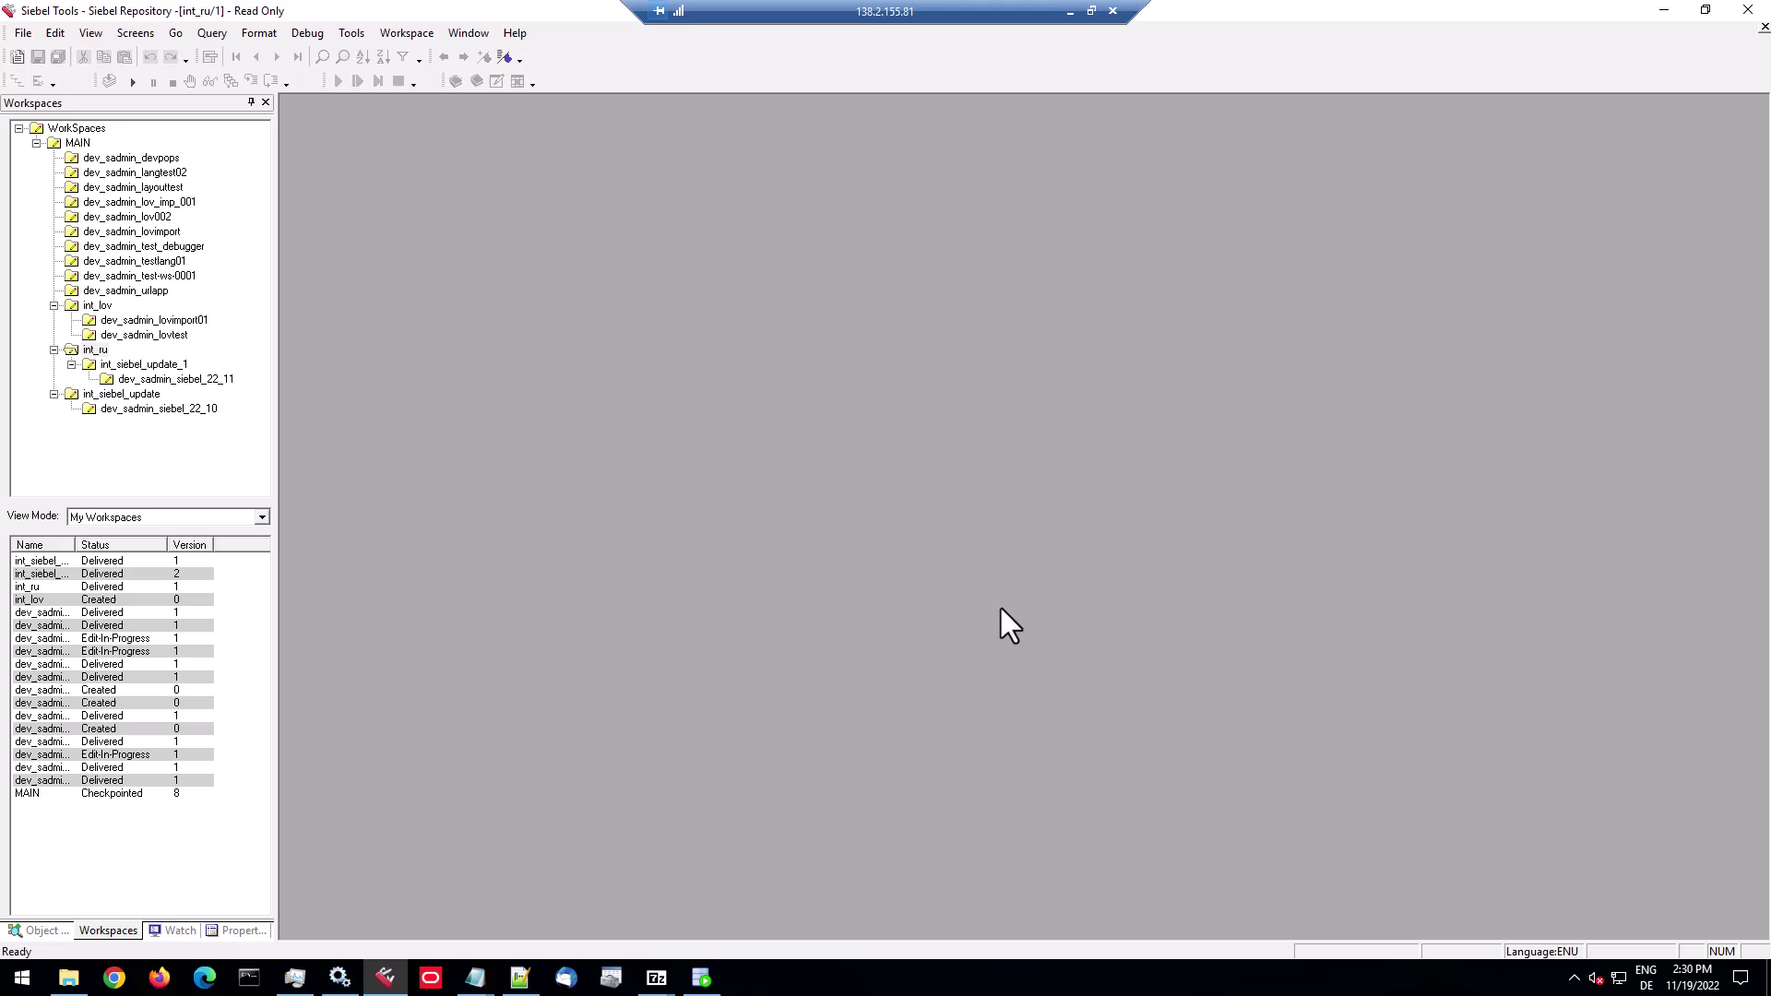
Open MAIN's version history, showing version 8 'Repository Upgrade 22.11' from int_ru/1 on top.
{"action": "left_click", "coordinate": [76, 144]}
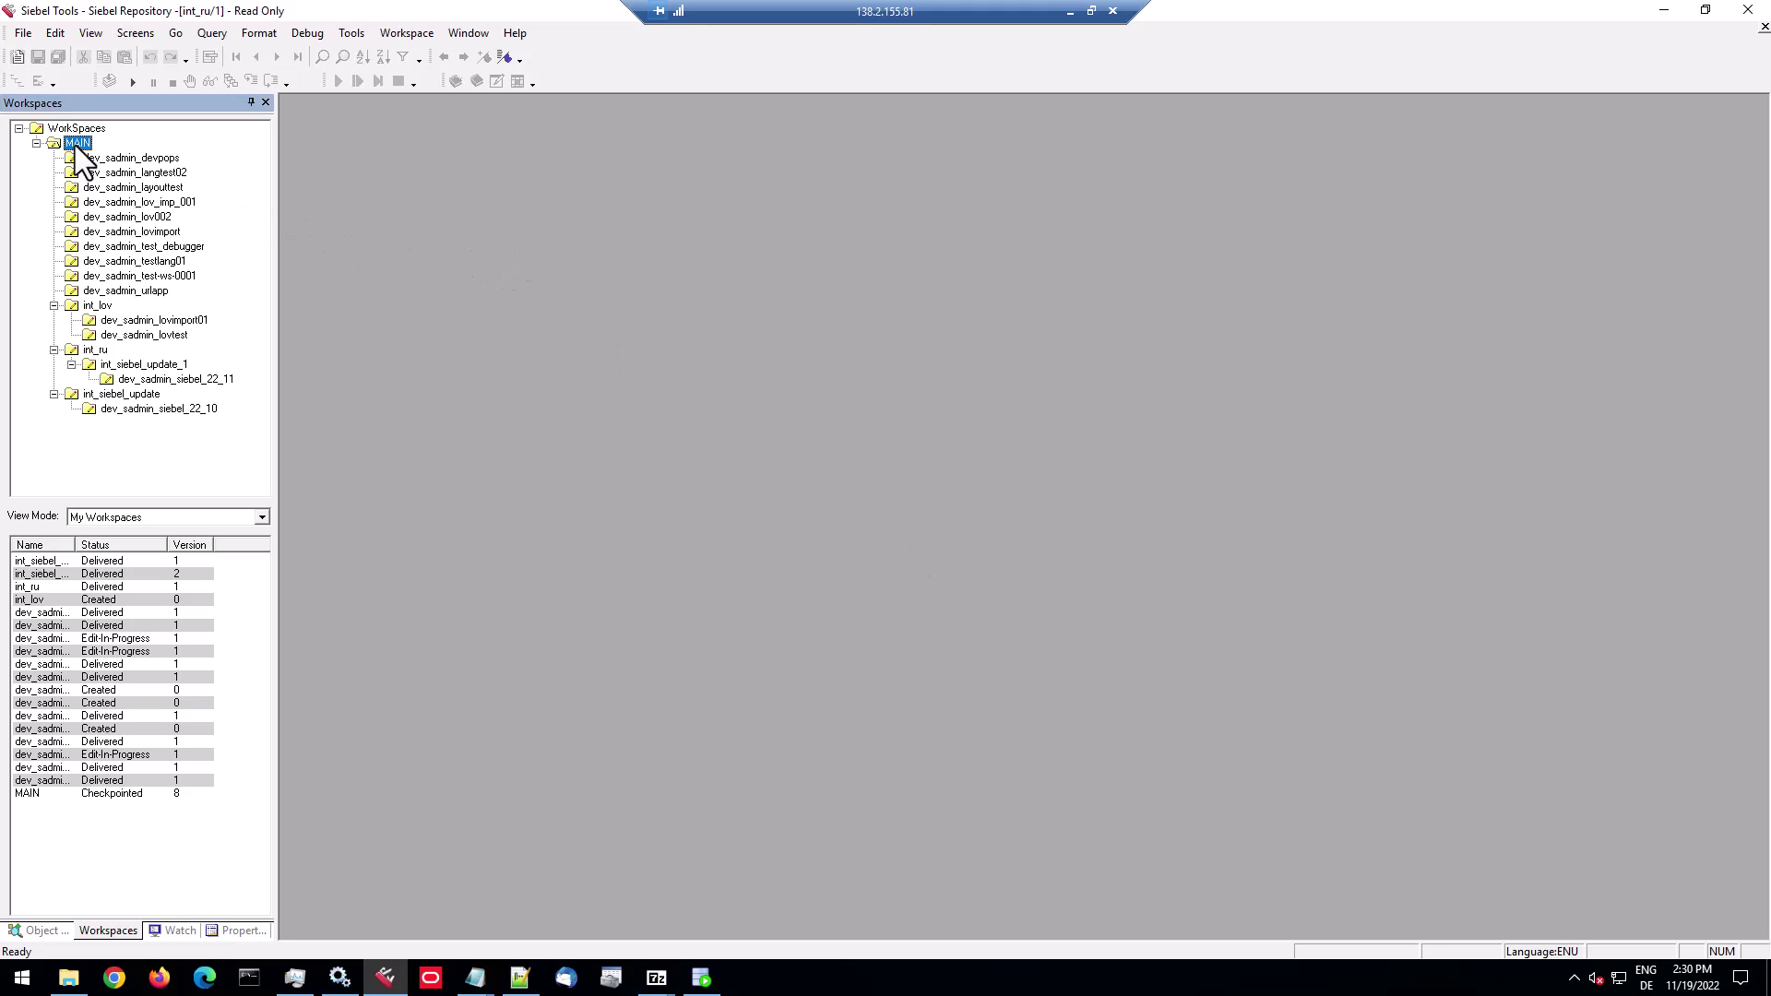
{"action": "right_click", "coordinate": [75, 146]}
{"action": "right_click", "coordinate": [81, 127]}
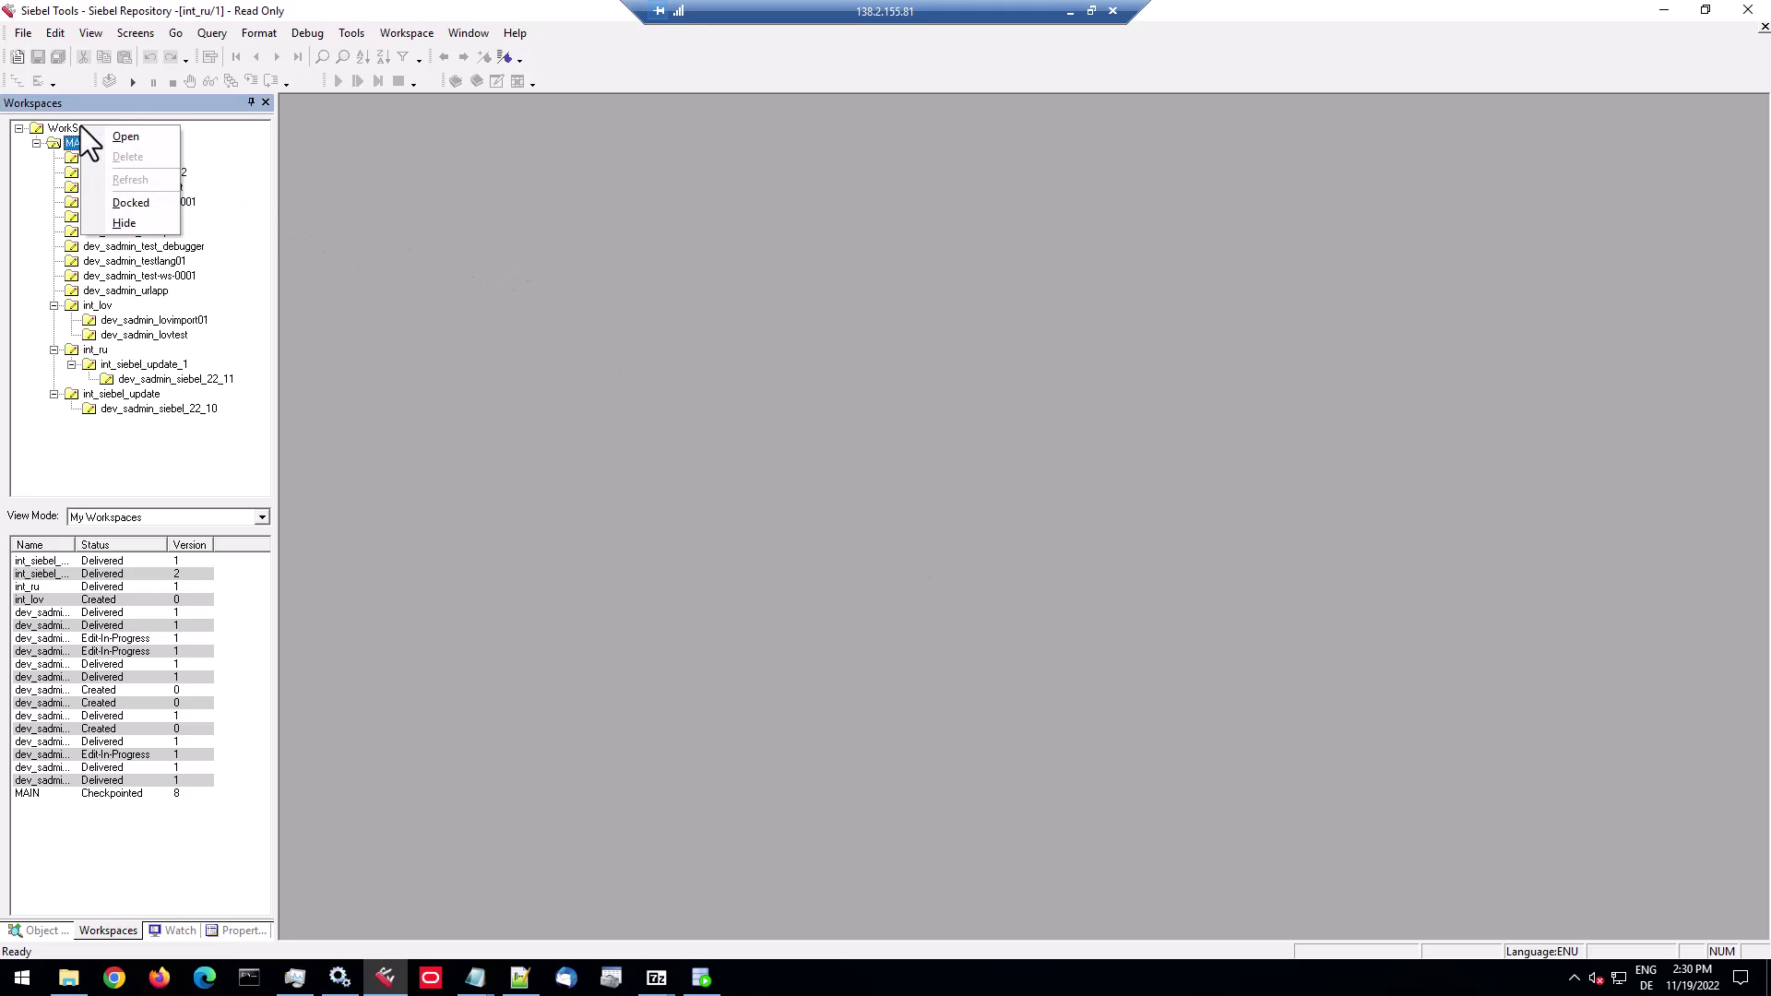
{"action": "left_click", "coordinate": [63, 131]}
{"action": "right_click", "coordinate": [62, 131]}
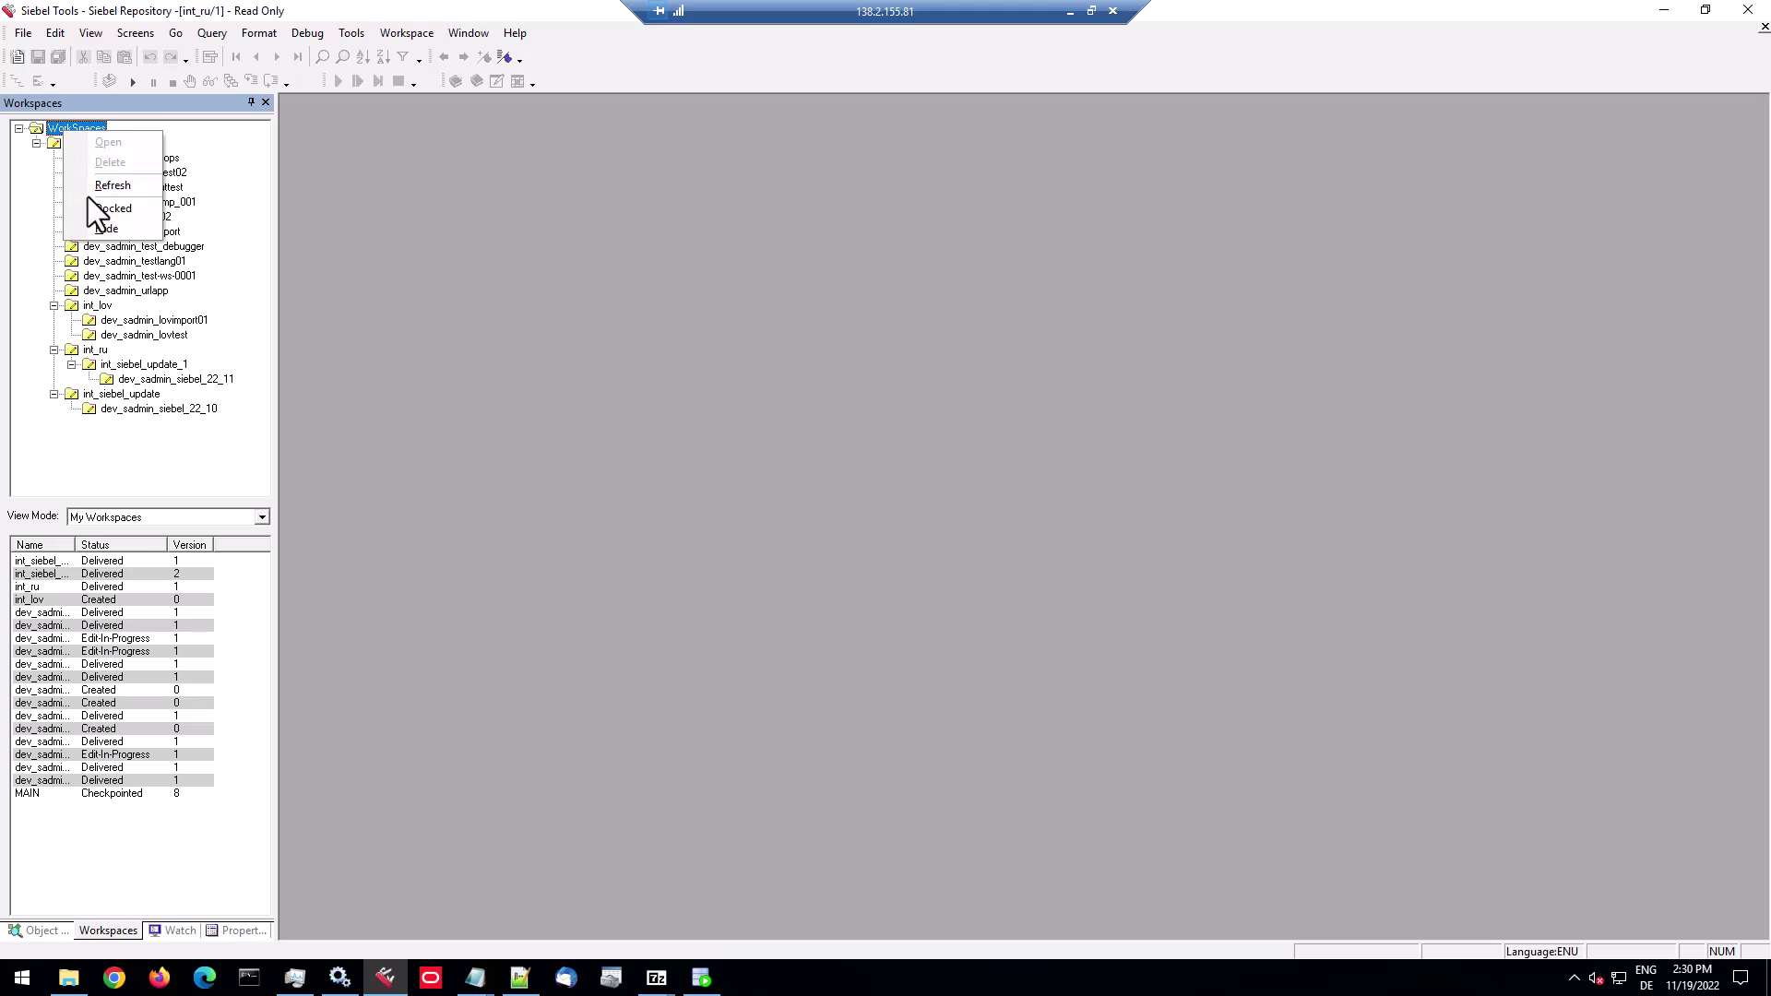
{"action": "key", "text": "Escape"}
{"action": "double_click", "coordinate": [79, 143]}
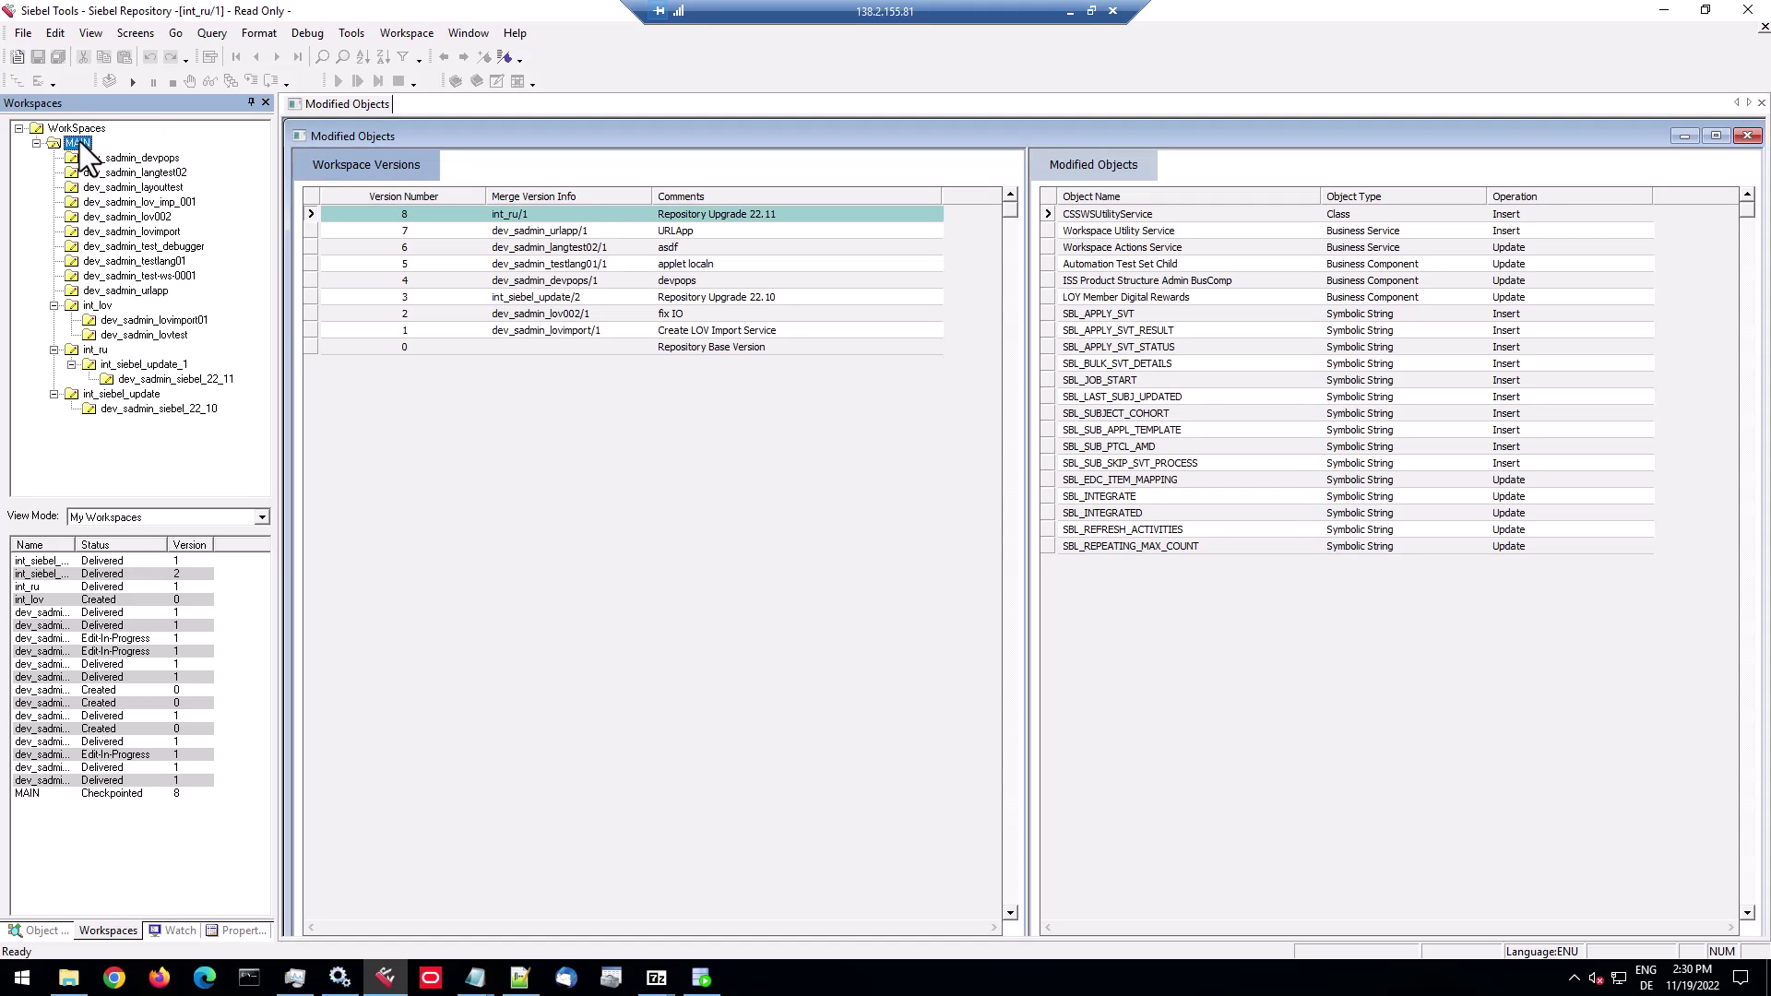